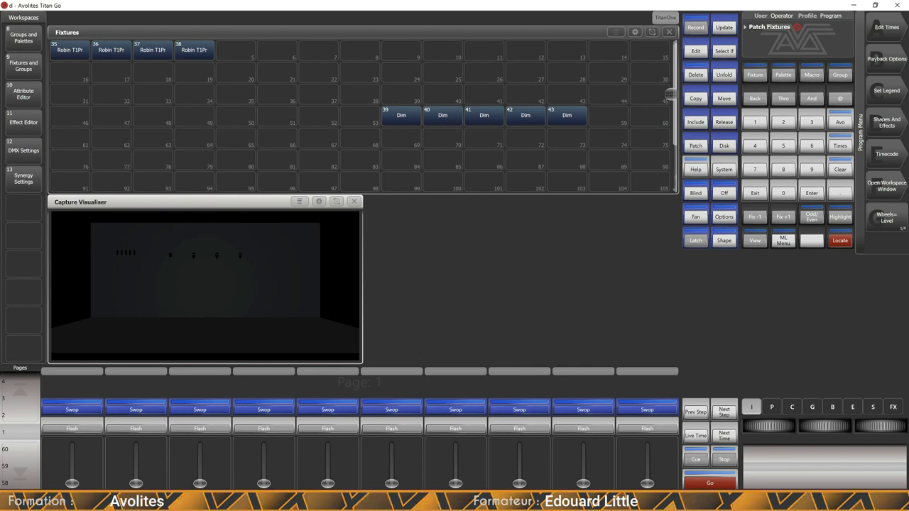
# Step: Create a new show named "LC AVO 1" with Wipe DMX settings off
pyautogui.moveTo(243, 503)
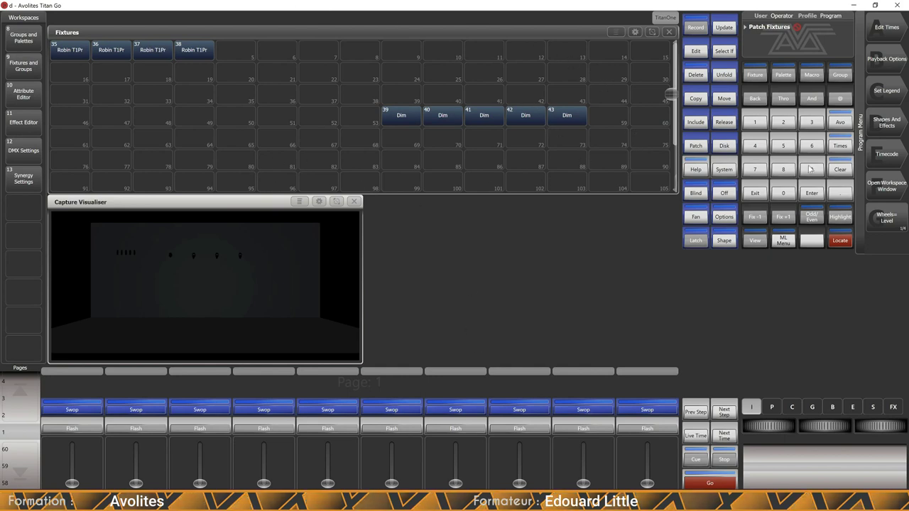
pyautogui.click(725, 146)
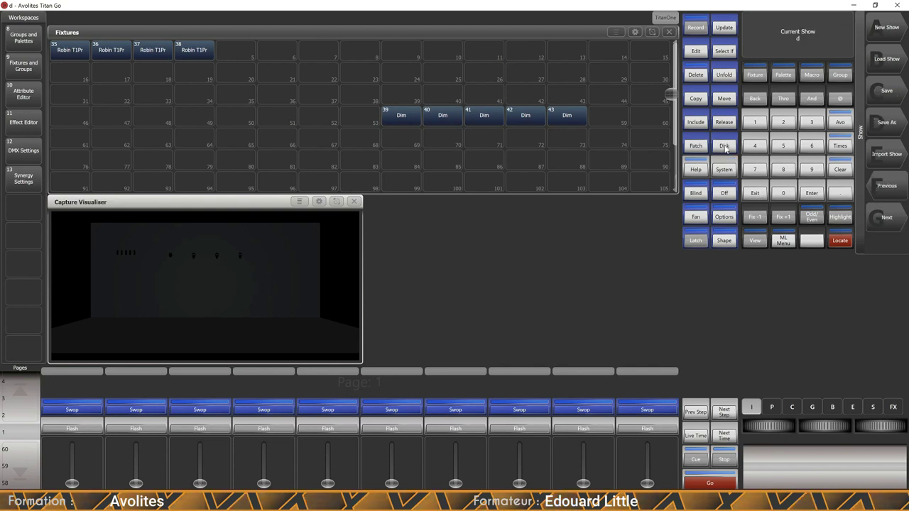
pyautogui.click(886, 28)
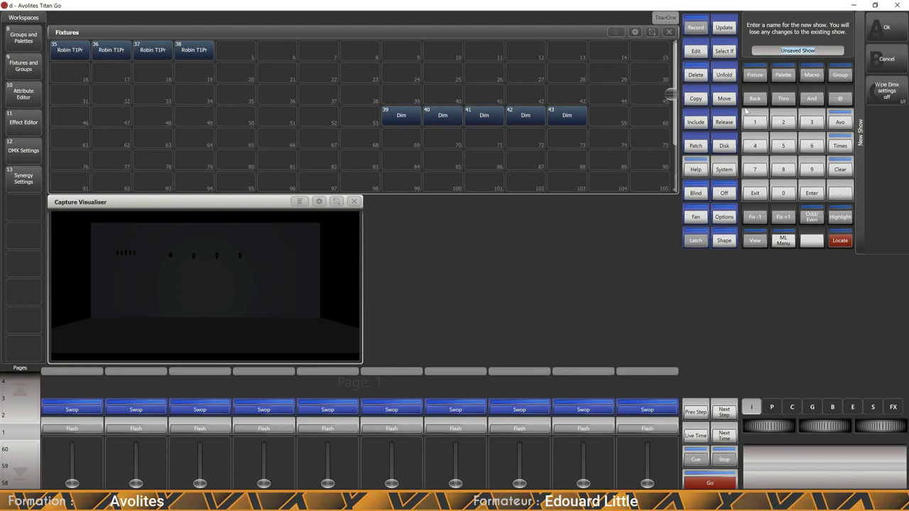
pyautogui.write('LC AVO E')
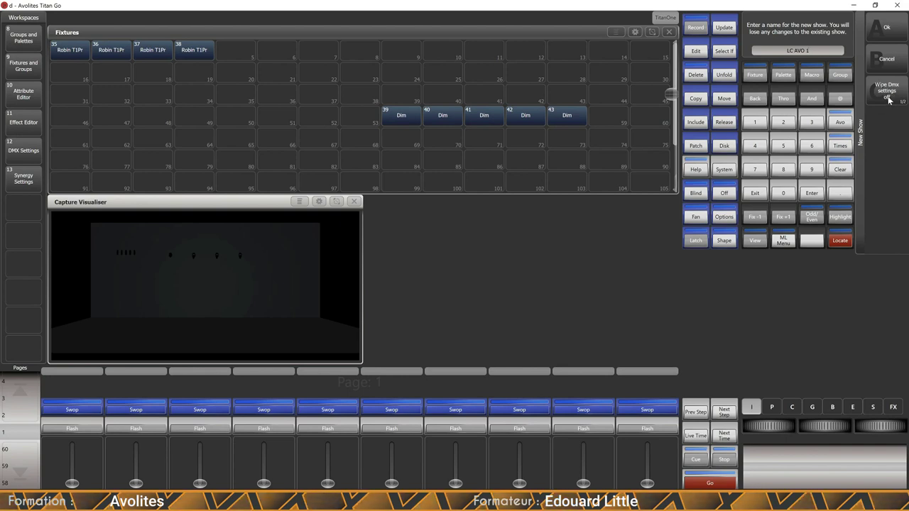
pyautogui.click(887, 100)
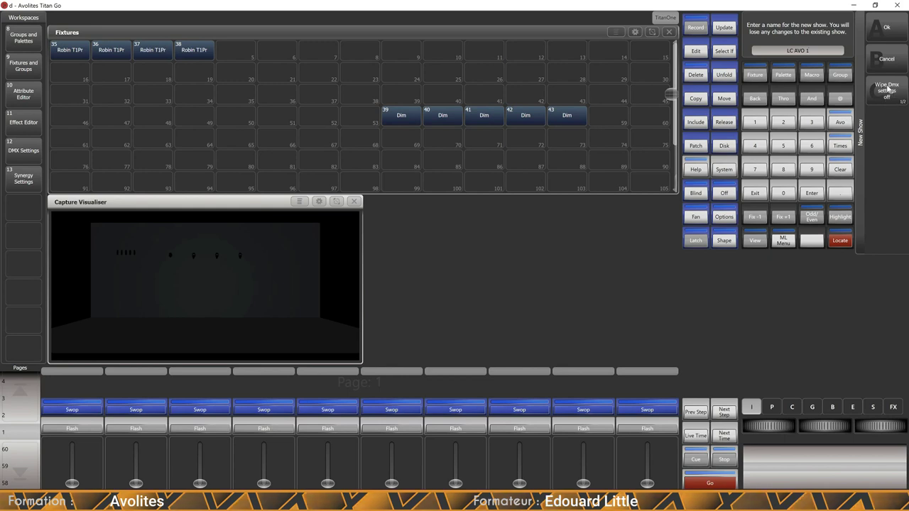
pyautogui.click(885, 96)
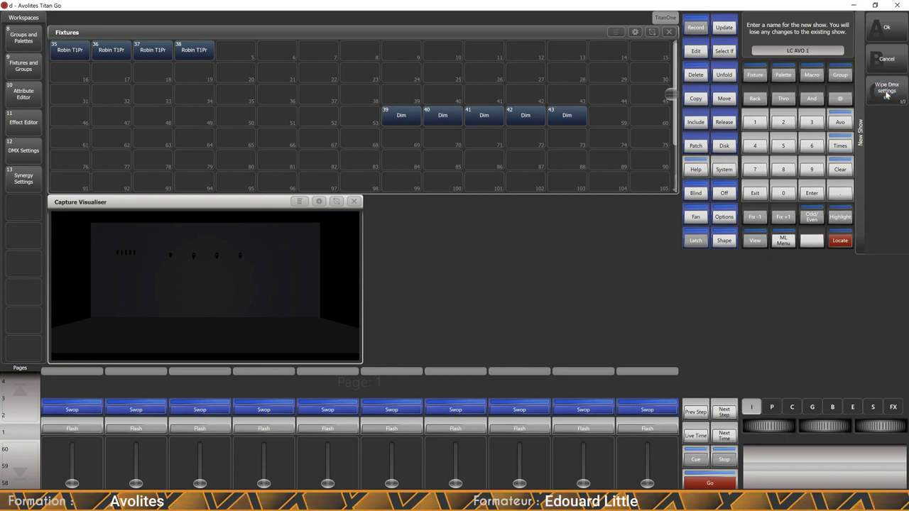
pyautogui.click(886, 28)
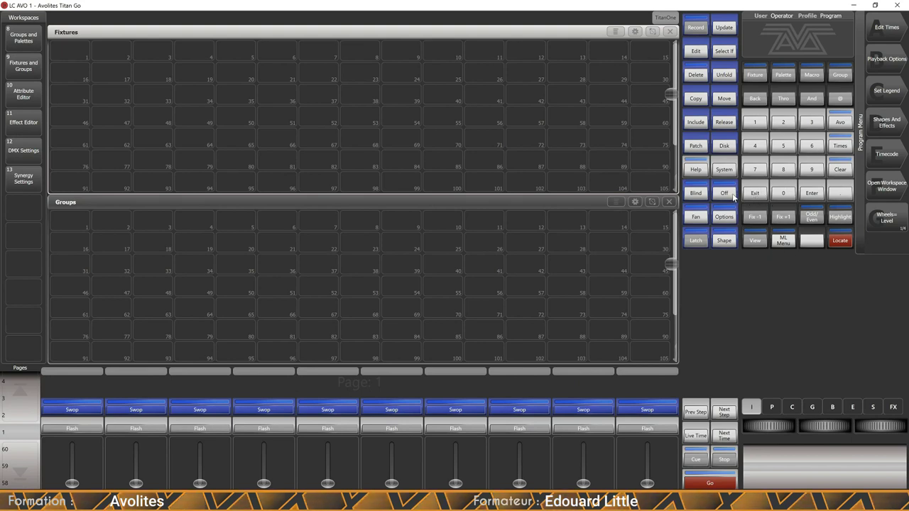
# Step: Open the user settings and add a new user, entering the user's name
pyautogui.click(841, 124)
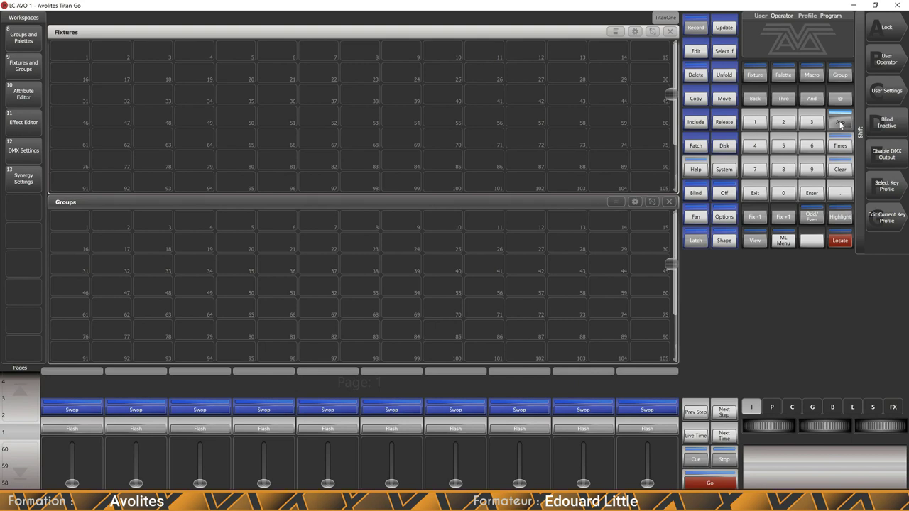
pyautogui.click(723, 147)
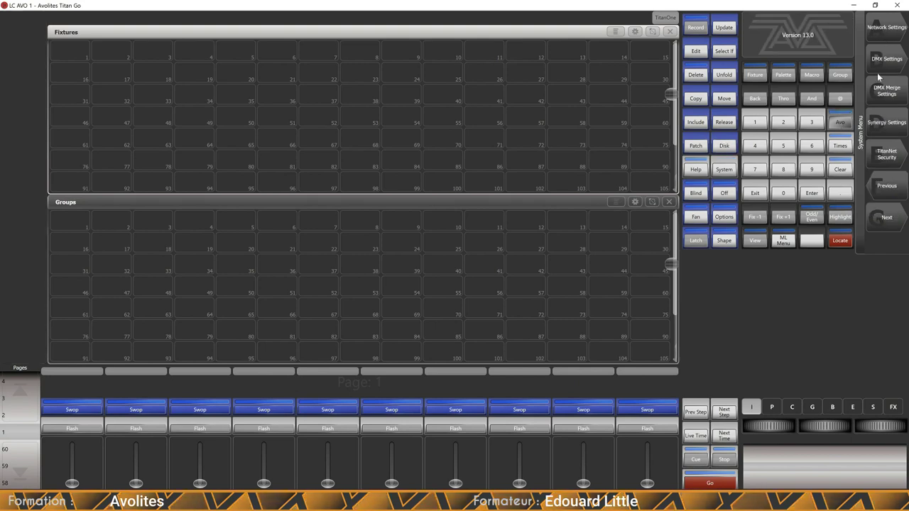
pyautogui.click(884, 218)
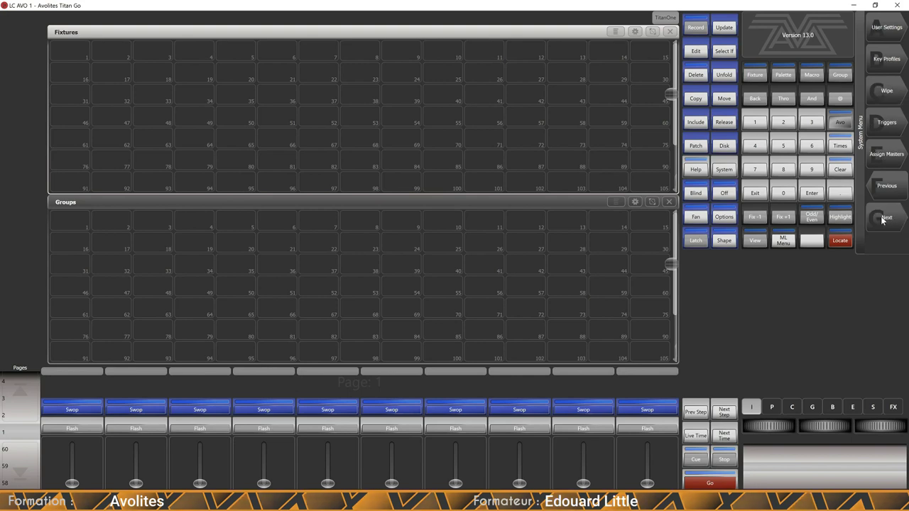
pyautogui.click(879, 31)
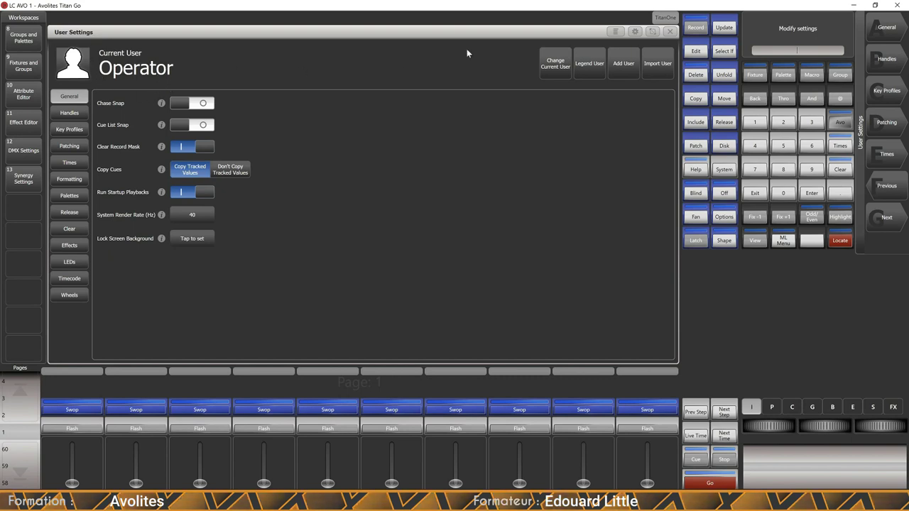
pyautogui.click(623, 64)
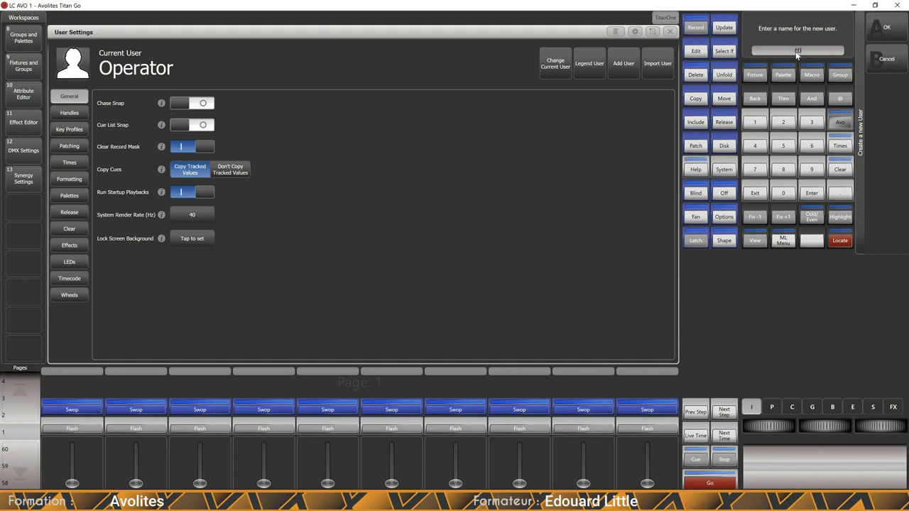
pyautogui.click(886, 27)
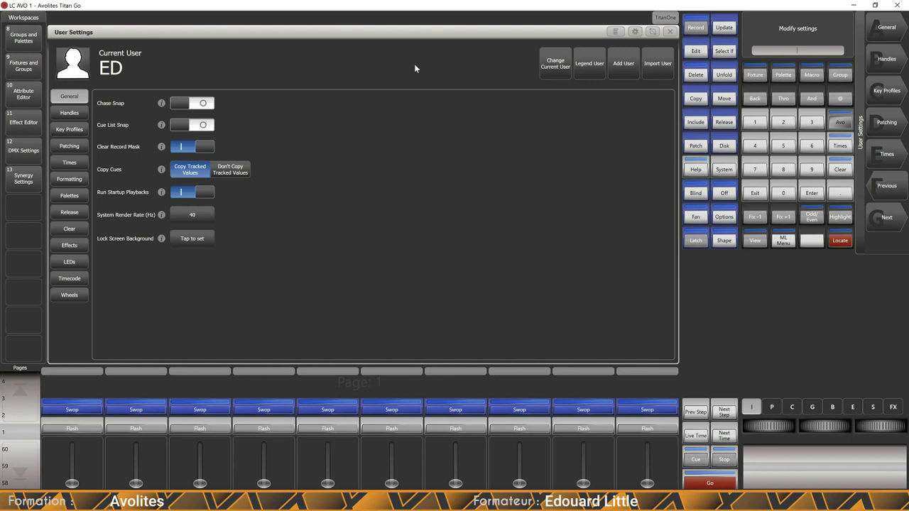
pyautogui.click(660, 68)
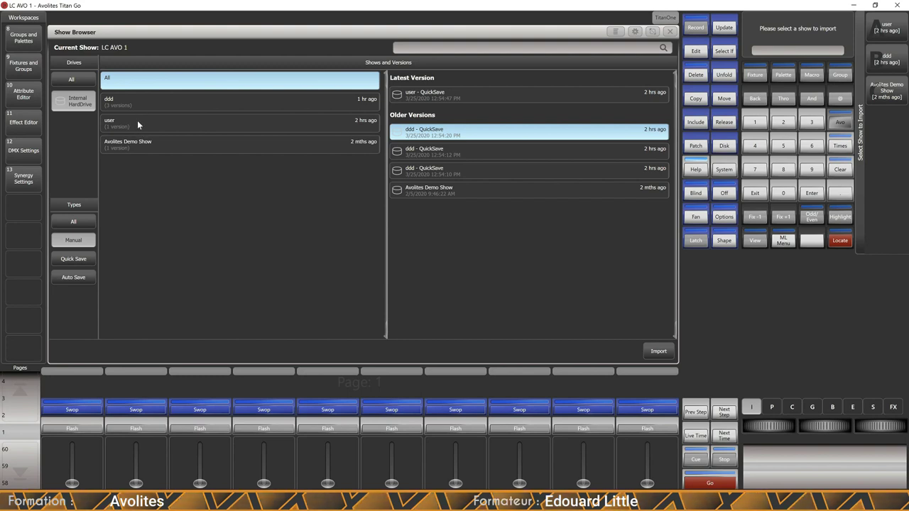
pyautogui.click(670, 32)
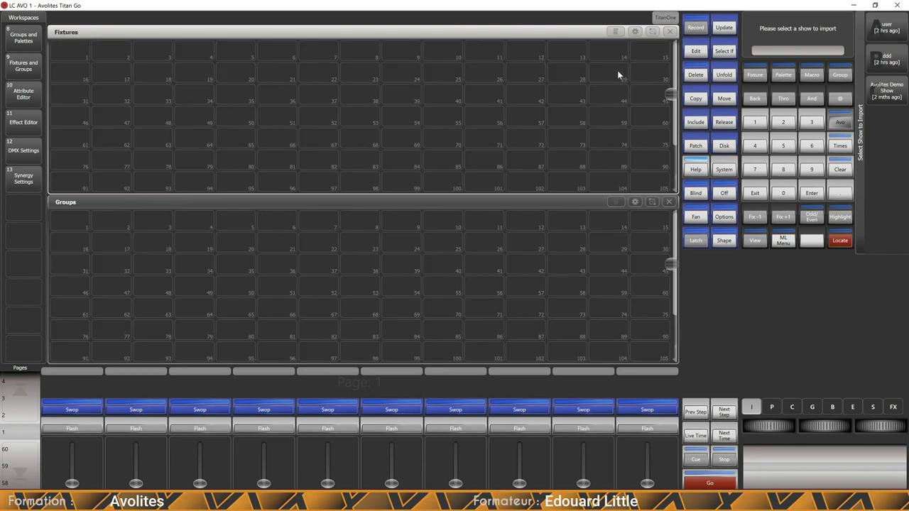
pyautogui.click(756, 197)
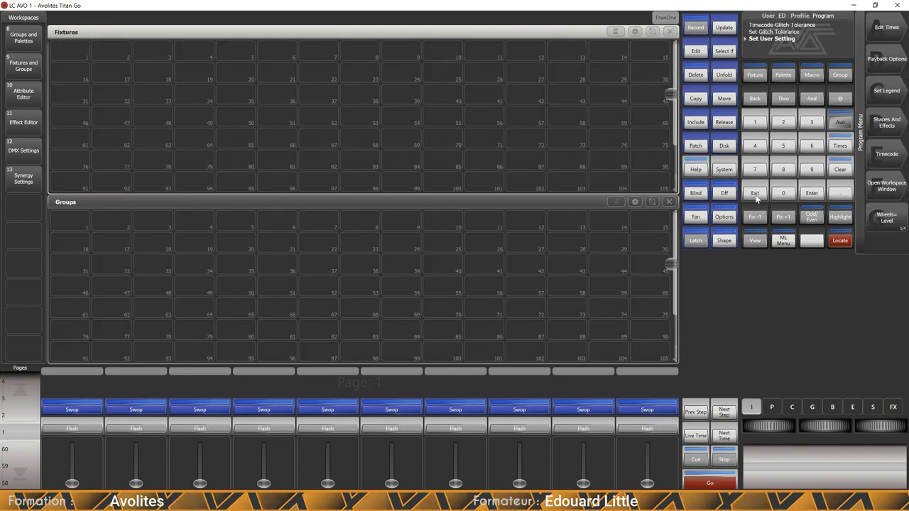
# Step: Reopen the user settings and review the new user's Handles, Key Profiles, Patching, Times, Formatting and Palettes options
pyautogui.click(839, 124)
pyautogui.click(896, 95)
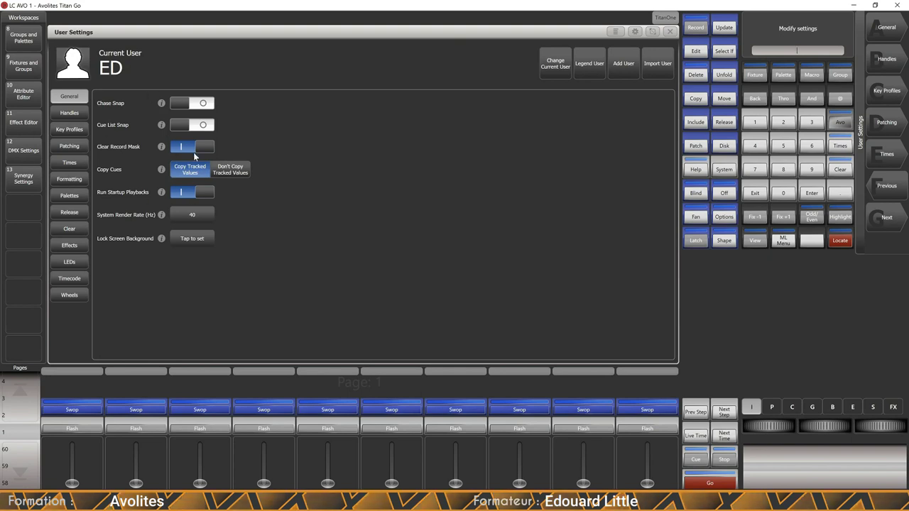
pyautogui.click(70, 114)
pyautogui.click(69, 130)
pyautogui.click(70, 163)
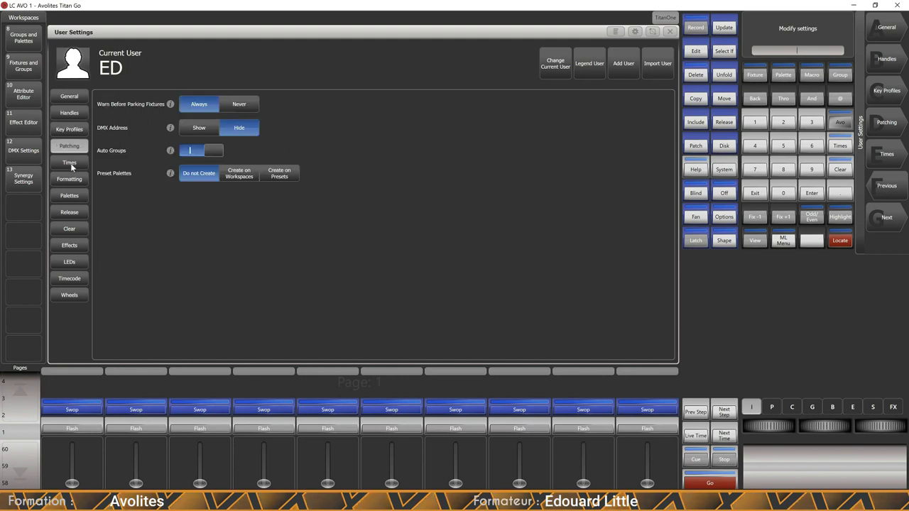
pyautogui.click(75, 183)
pyautogui.click(75, 198)
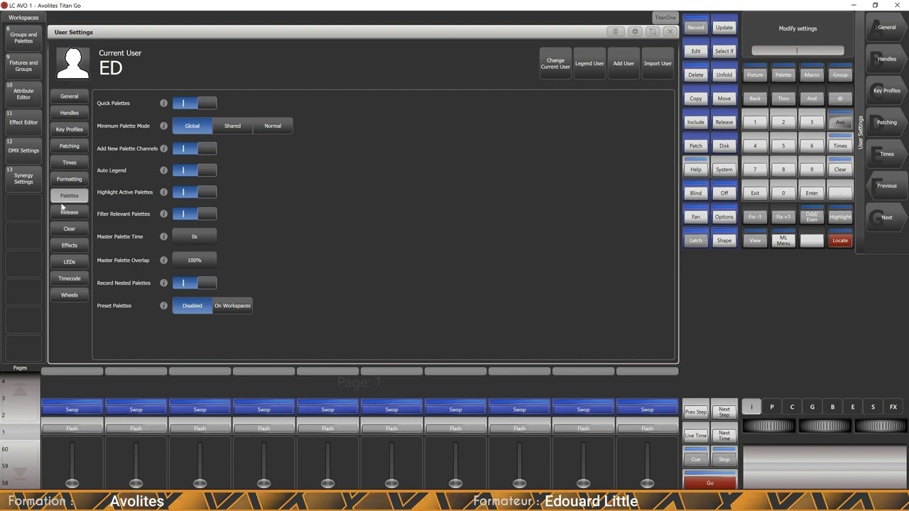
# Step: Turn off Auto Groups in the new user's Patching settings and leave the user settings
pyautogui.click(74, 147)
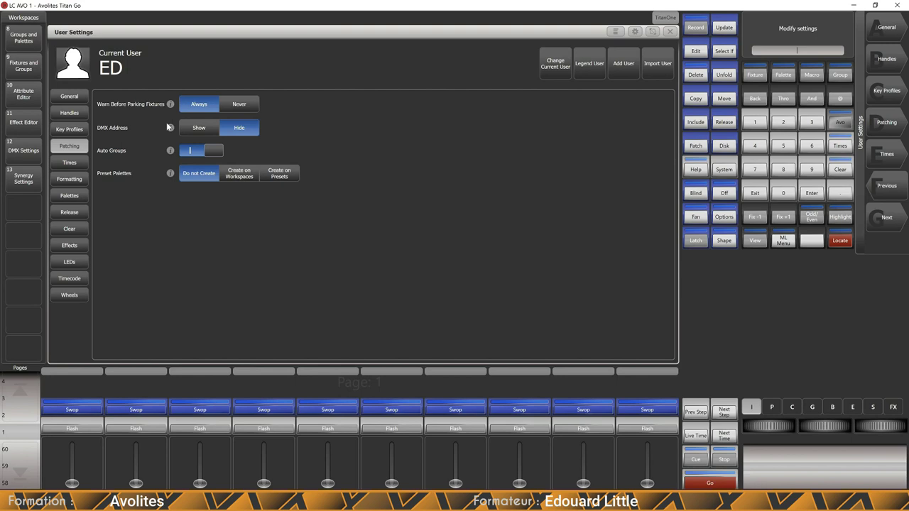
pyautogui.click(191, 153)
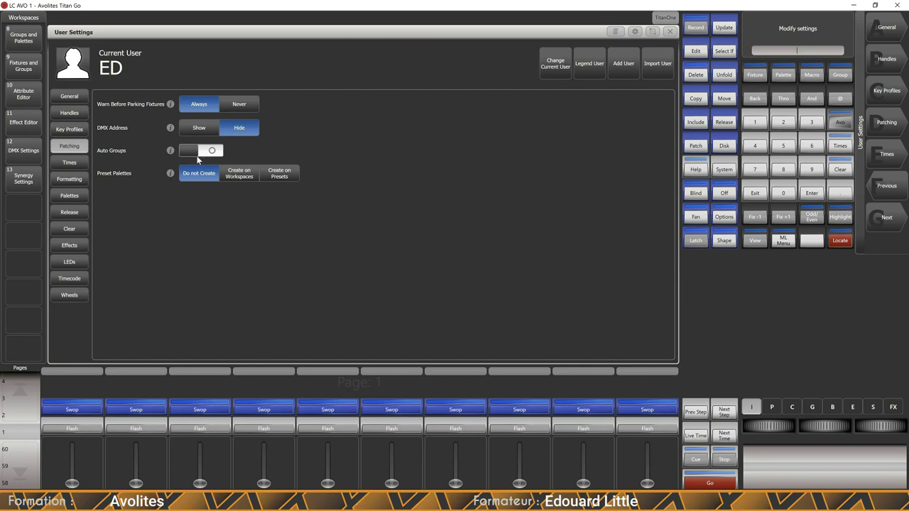
pyautogui.click(755, 193)
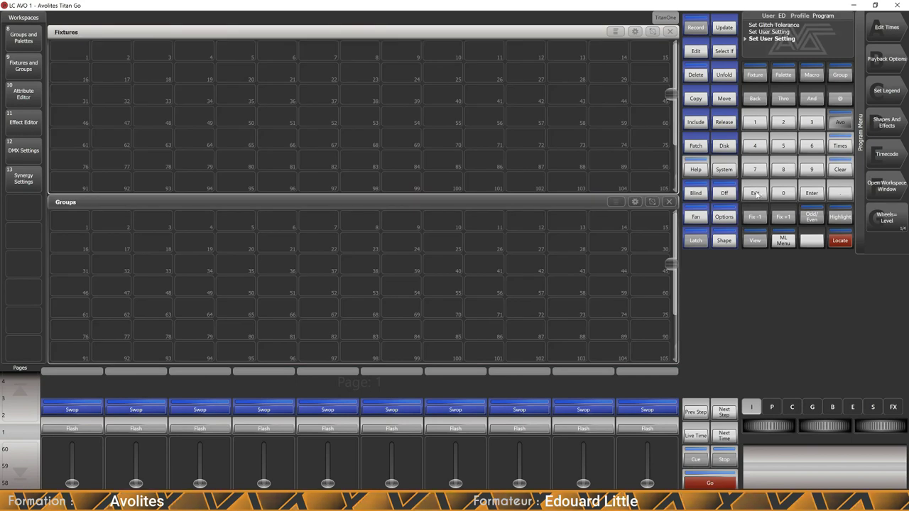
# Step: Set the auto save duration of the current show to 30 minutes
pyautogui.click(724, 146)
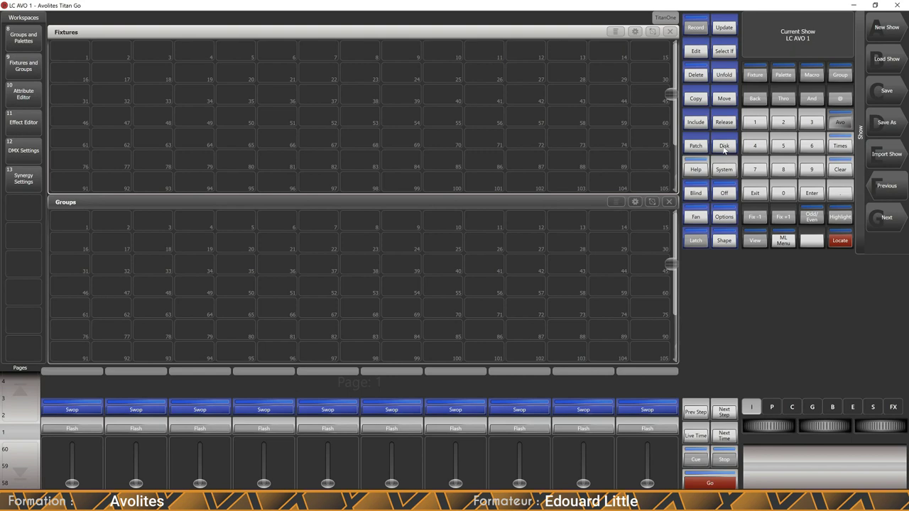
pyautogui.click(883, 222)
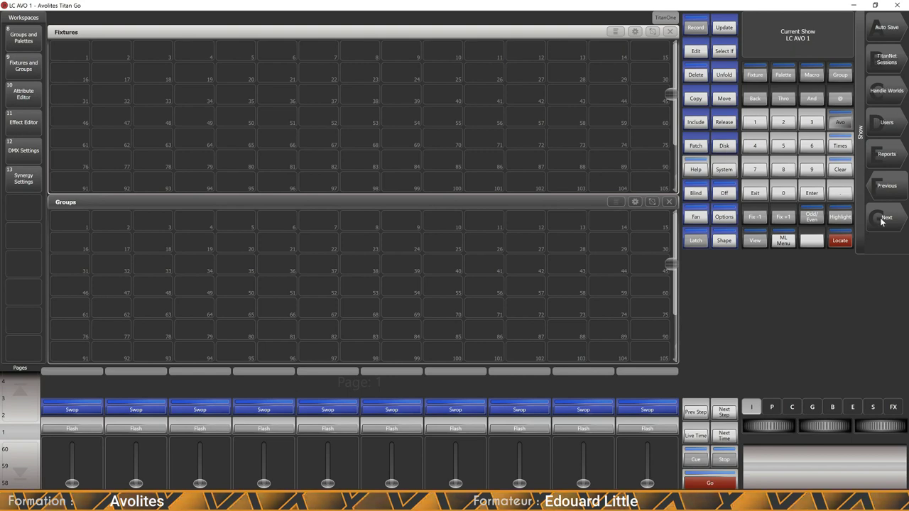
pyautogui.click(886, 31)
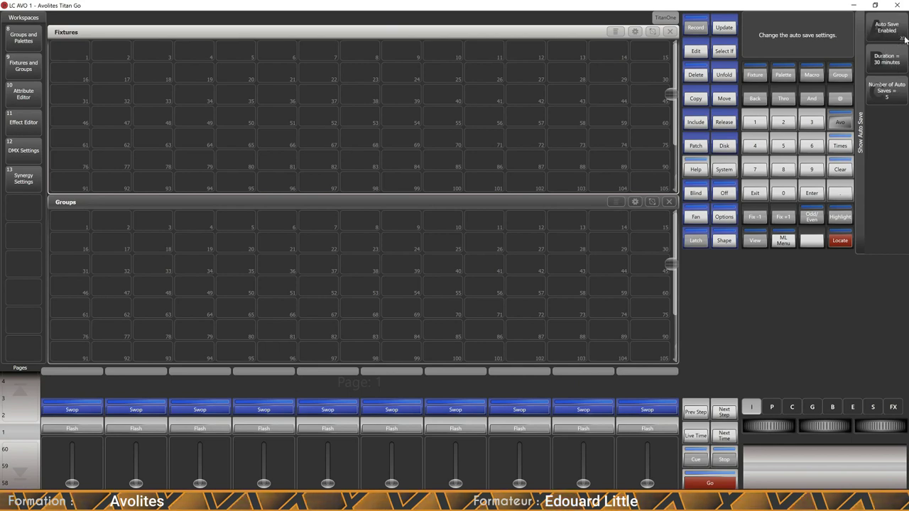
pyautogui.click(885, 64)
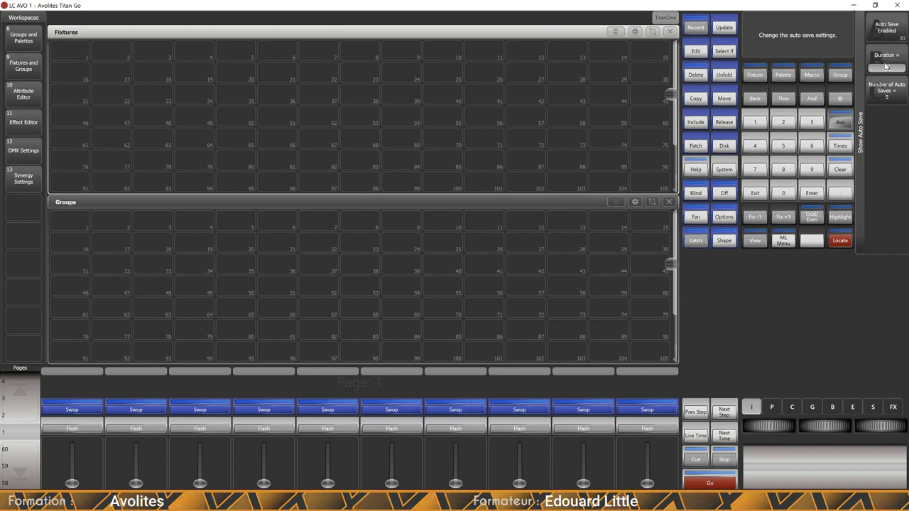
pyautogui.write('30')
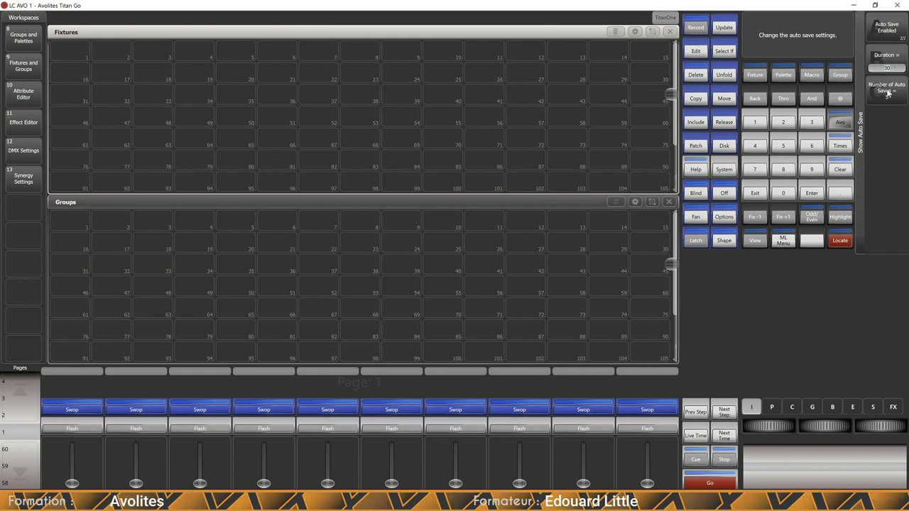
pyautogui.click(884, 91)
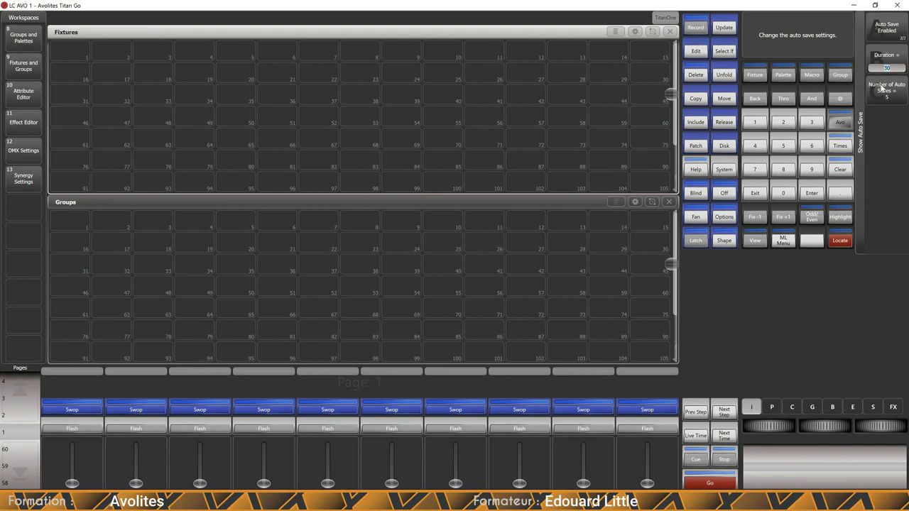
pyautogui.click(757, 193)
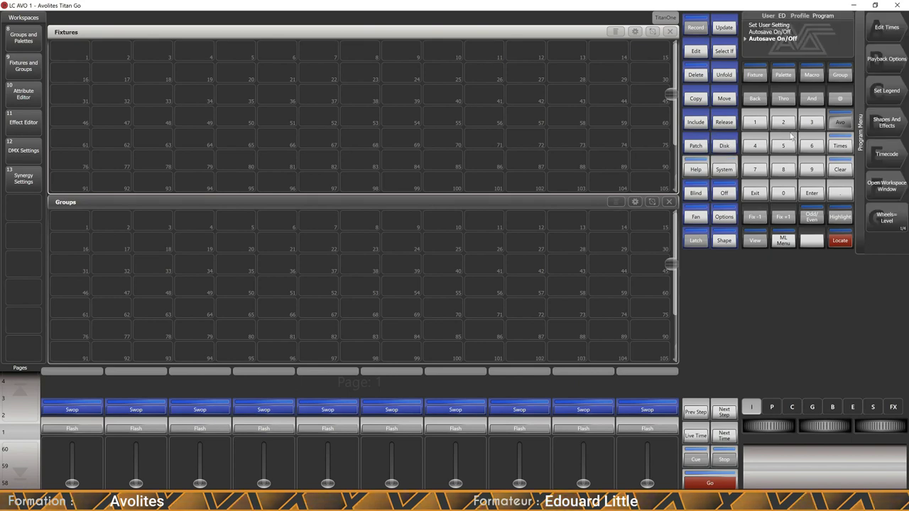
# Step: Save the current show and clear the programmer
pyautogui.click(726, 149)
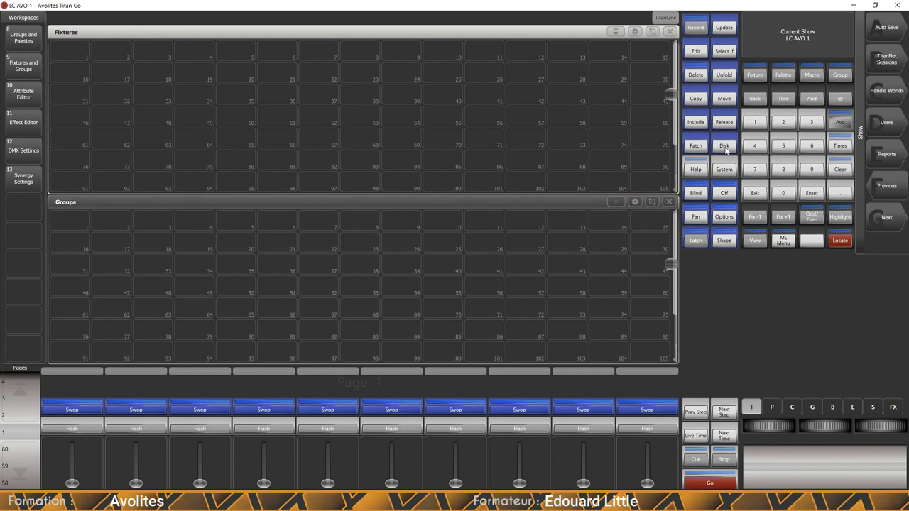
pyautogui.click(872, 215)
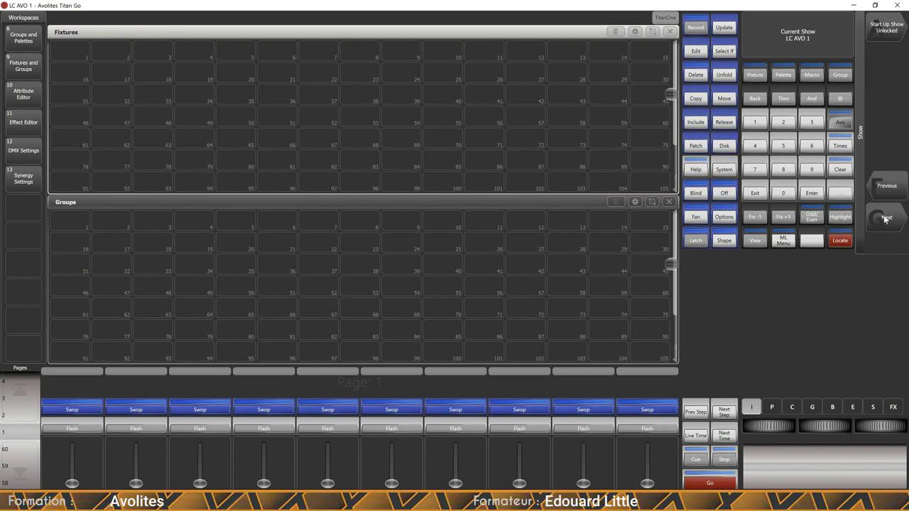
pyautogui.click(891, 93)
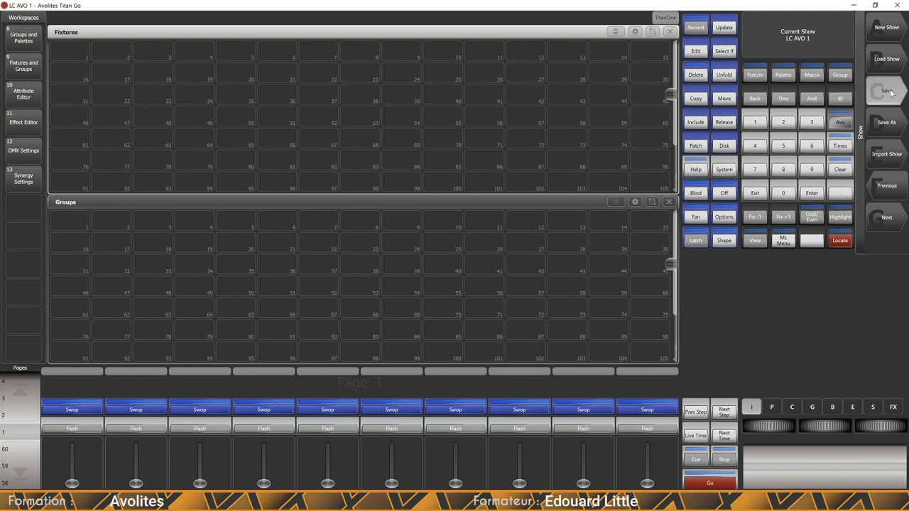
pyautogui.click(754, 193)
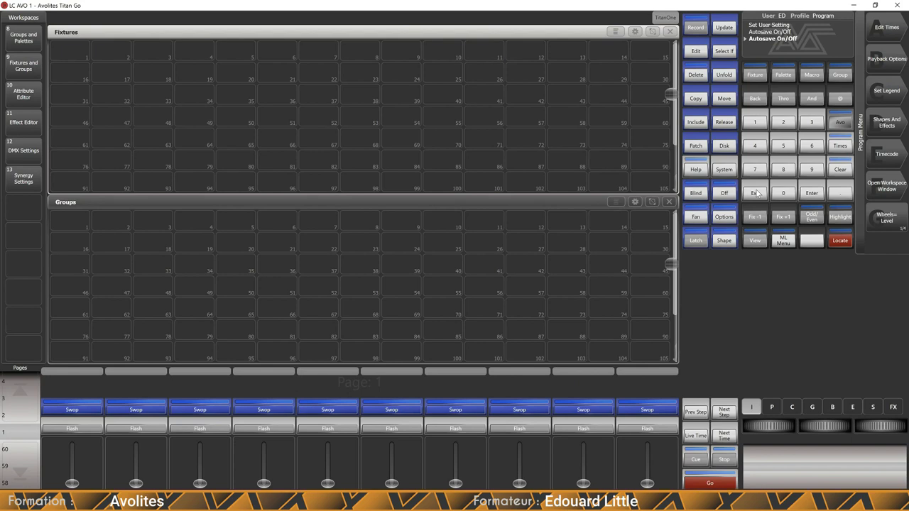
pyautogui.click(838, 171)
pyautogui.click(755, 193)
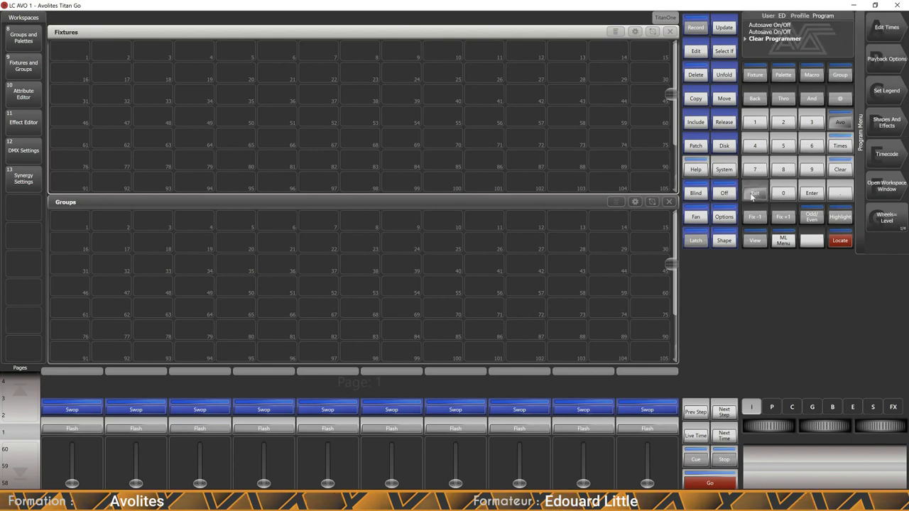
# Step: Open the list of saved shows available for loading, review it, and leave without loading one
pyautogui.click(724, 148)
pyautogui.click(892, 60)
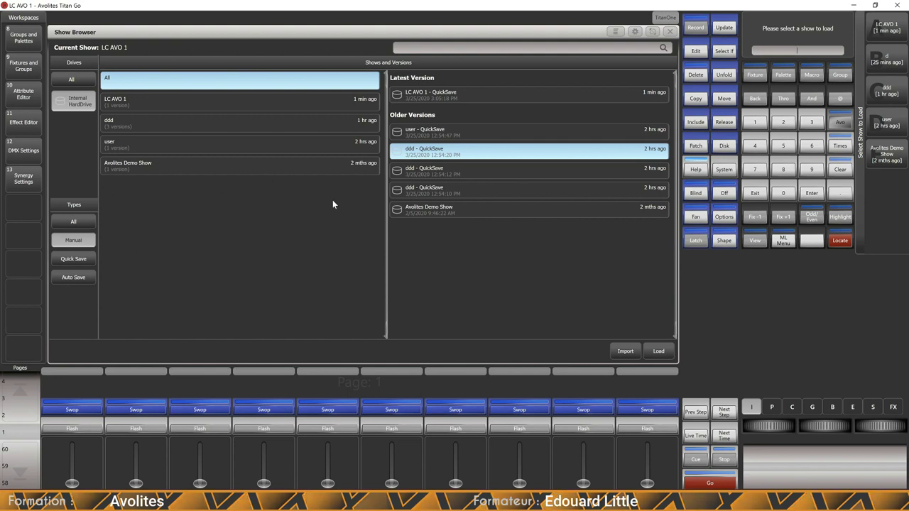
pyautogui.click(670, 32)
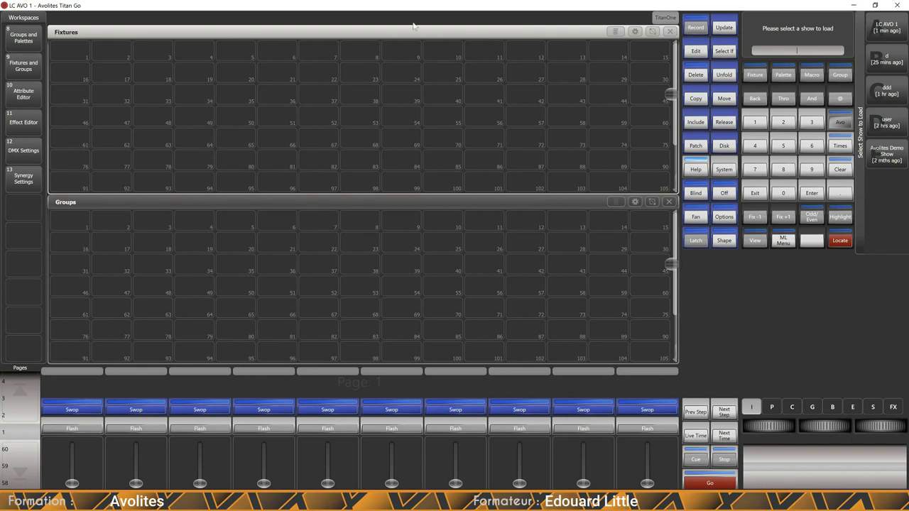
pyautogui.click(754, 193)
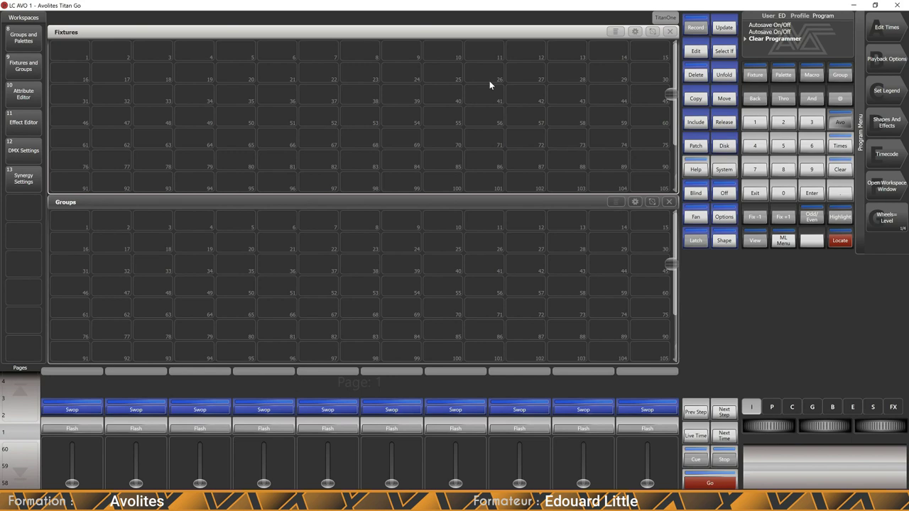
# Step: Start patching dimmers with a quantity of 5, keeping DMX line 1, address 1 and user number 1
pyautogui.click(697, 146)
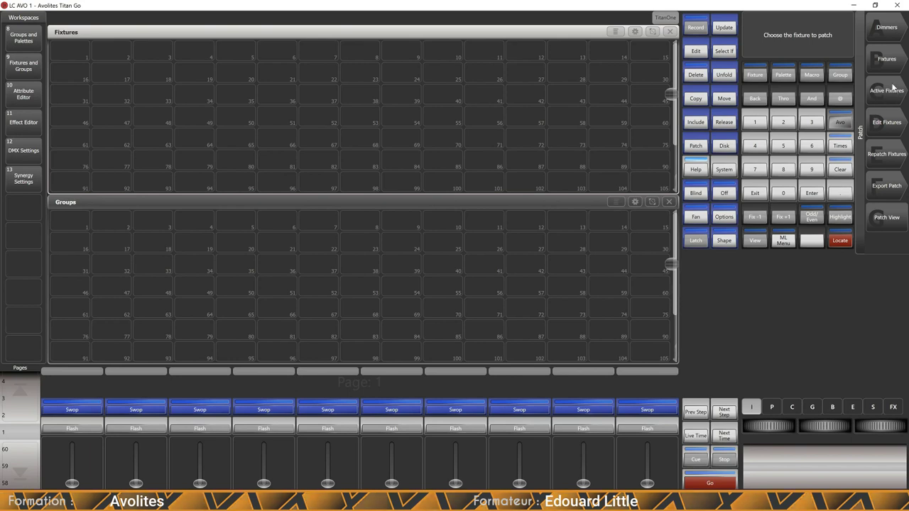
pyautogui.click(888, 27)
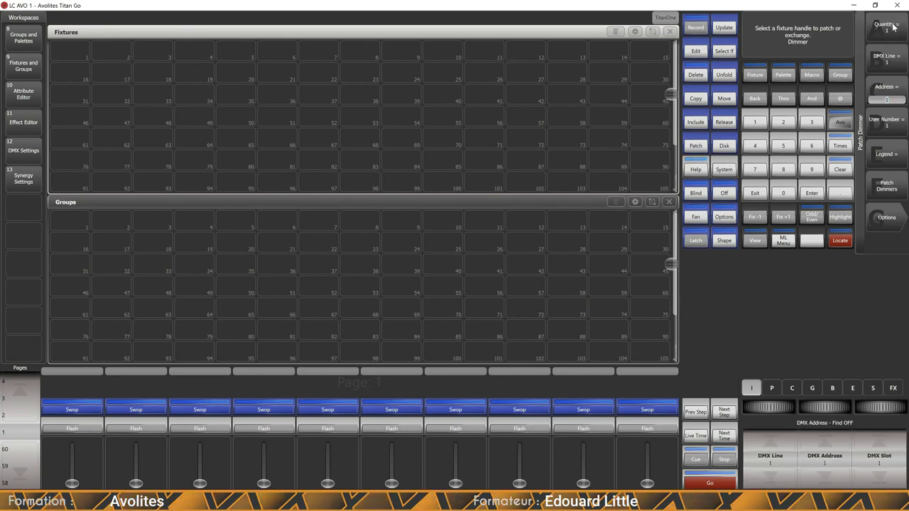
pyautogui.click(889, 30)
pyautogui.click(785, 145)
pyautogui.click(896, 66)
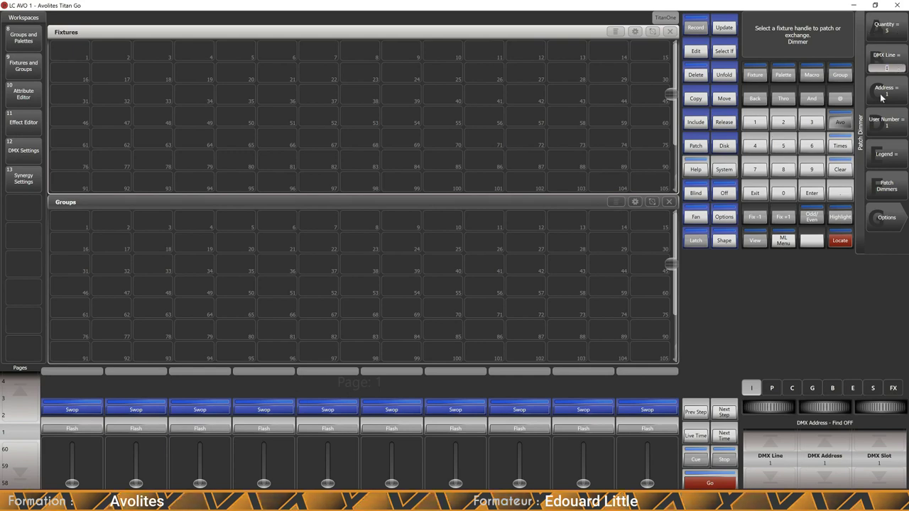
pyautogui.click(899, 95)
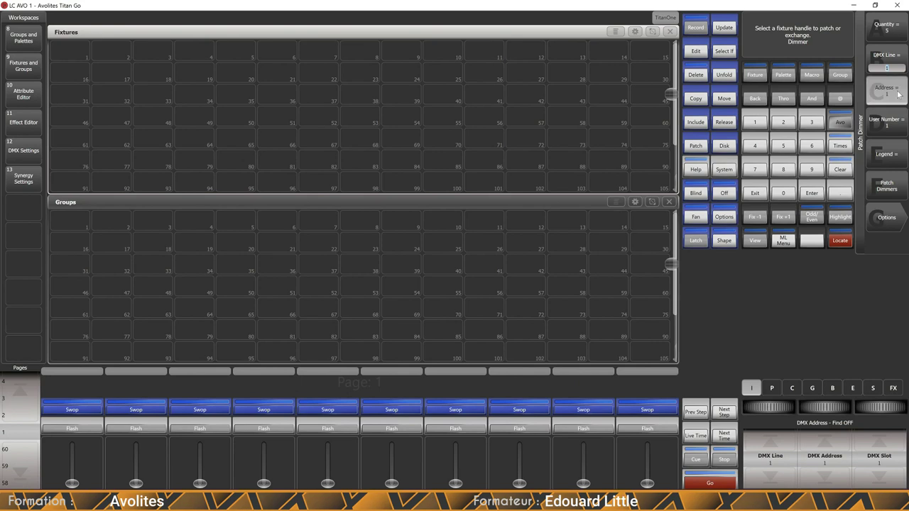
pyautogui.click(892, 127)
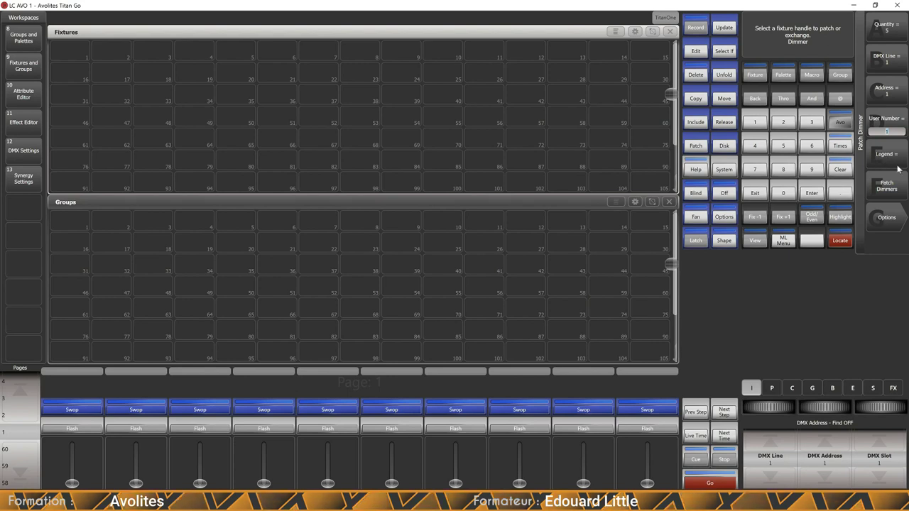
# Step: Review the dimmer patch options, switching Preset Palettes to on Workspaces and back to Disabled
pyautogui.click(886, 218)
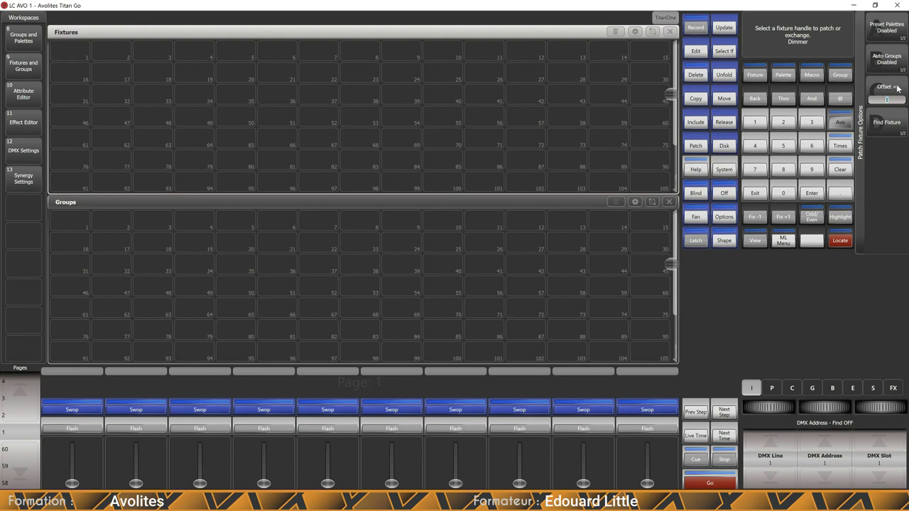
pyautogui.click(893, 33)
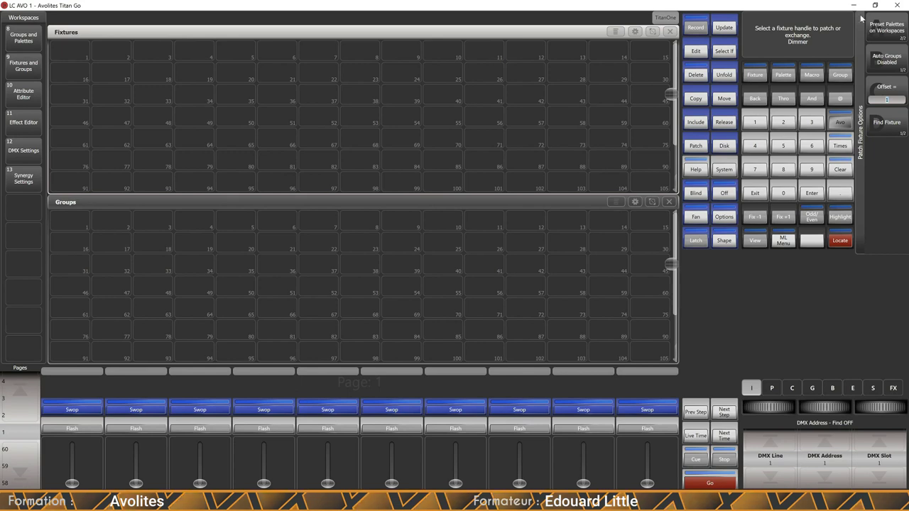
pyautogui.click(890, 34)
pyautogui.click(757, 195)
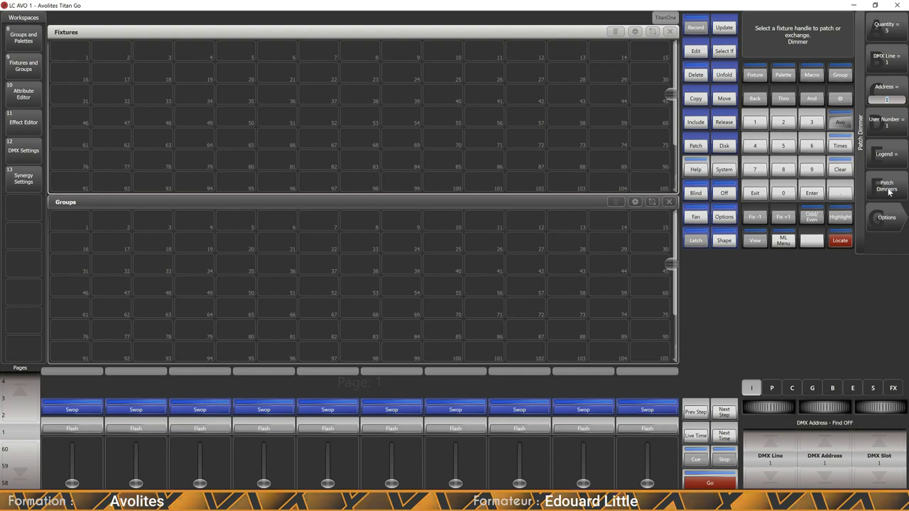
# Step: Patch the five dimmers starting at the first handle of the Fixtures window and leave patching
pyautogui.click(71, 49)
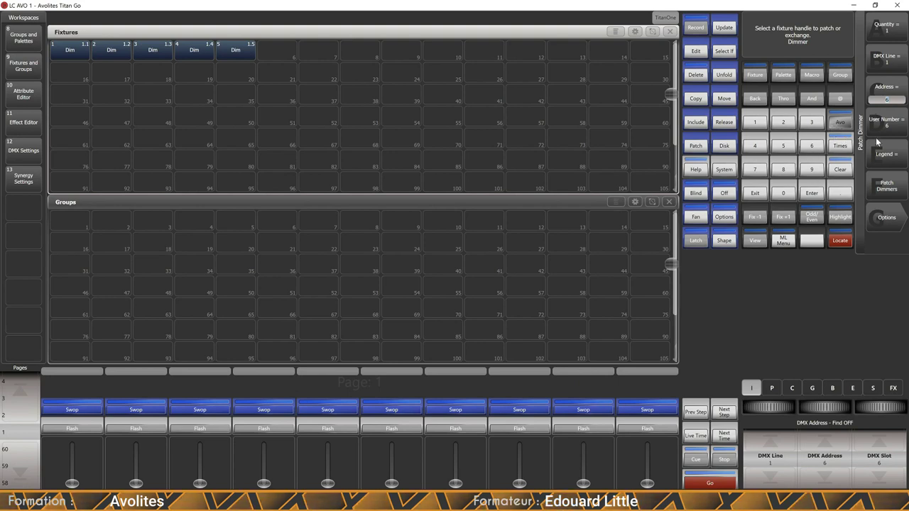
pyautogui.click(755, 196)
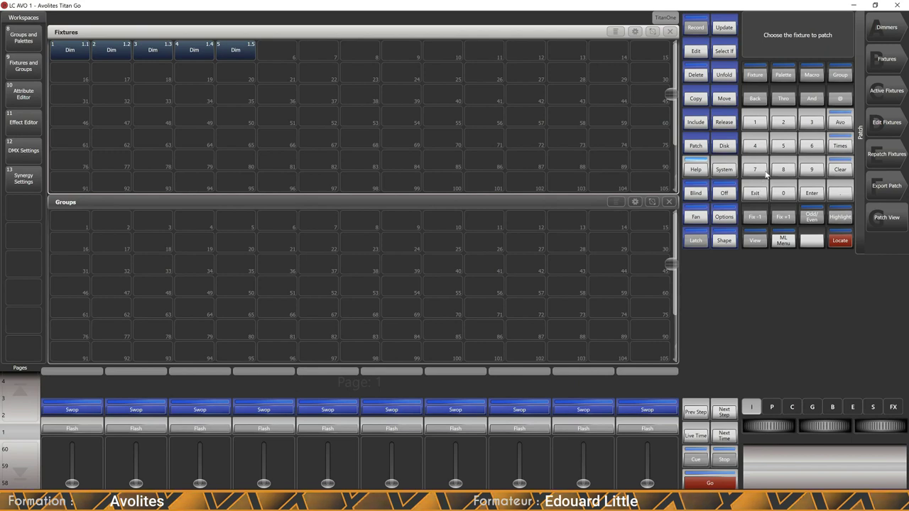
pyautogui.click(840, 123)
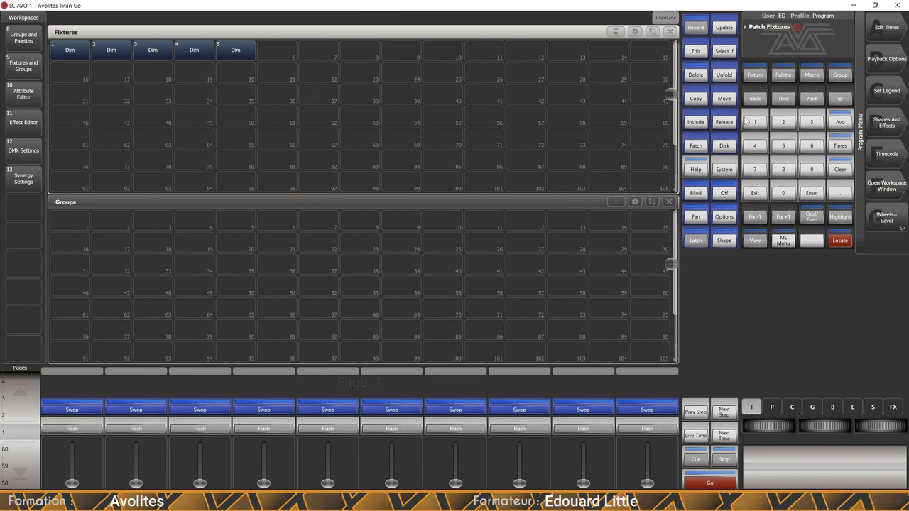
# Step: Set the legend of the first dimmer to FACE PC
pyautogui.click(888, 92)
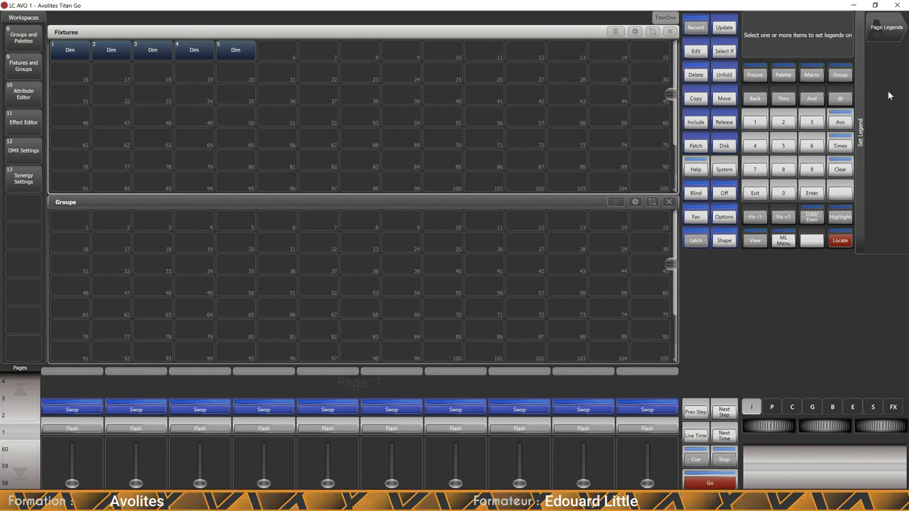
pyautogui.click(62, 49)
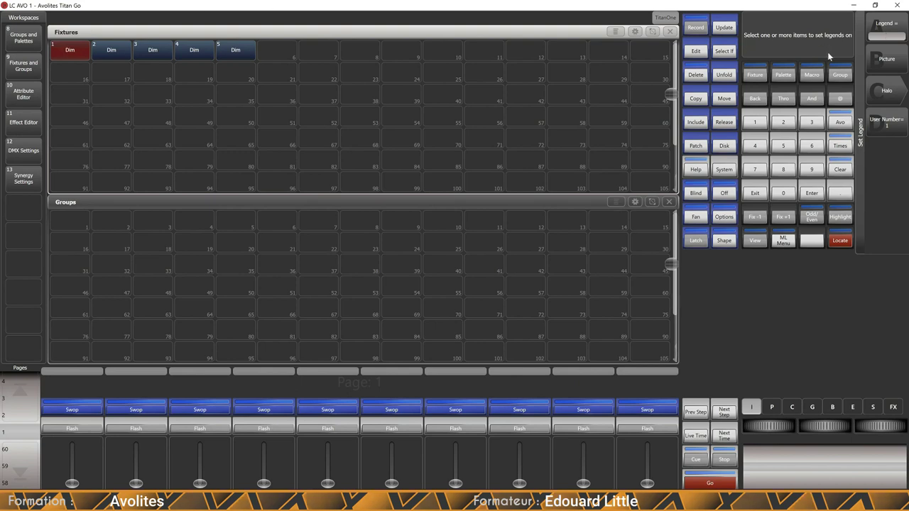
pyautogui.write('FACE PC')
pyautogui.press('Return')
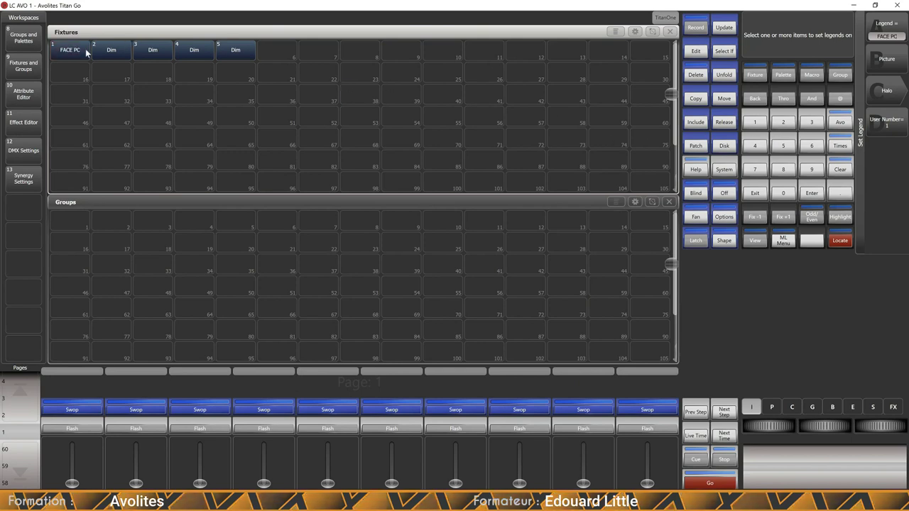
# Step: Give the second dimmer a picture legend with PC FACE handwritten in white
pyautogui.click(111, 57)
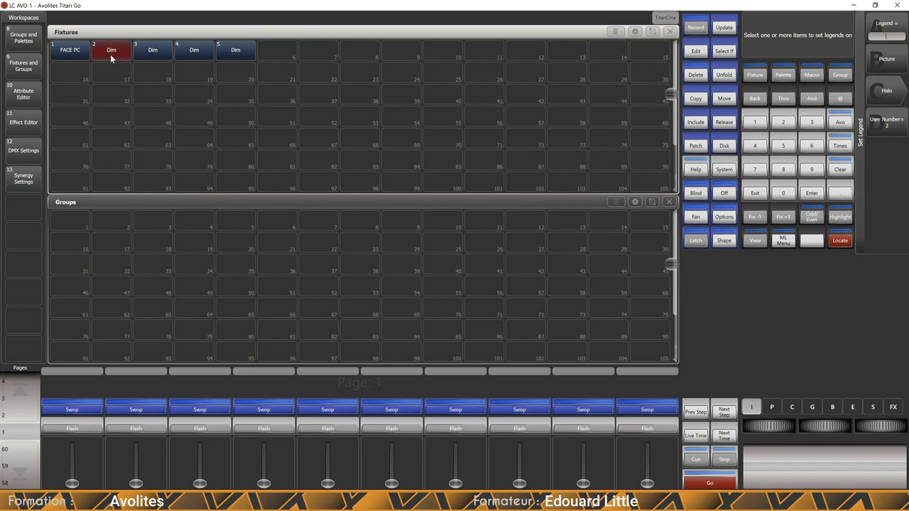
pyautogui.click(884, 62)
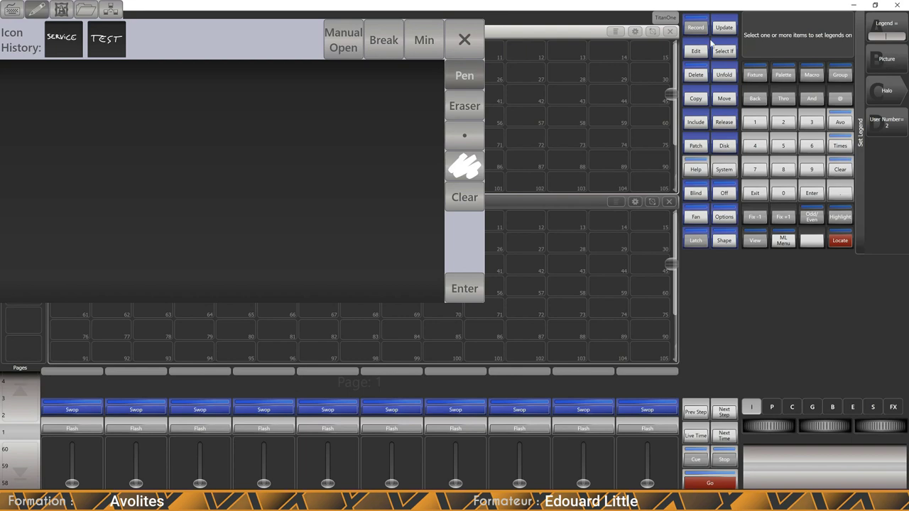
pyautogui.moveTo(161, 32)
pyautogui.mouseDown()
pyautogui.moveTo(186, 36)
pyautogui.moveTo(350, 183)
pyautogui.moveTo(353, 153)
pyautogui.mouseUp()
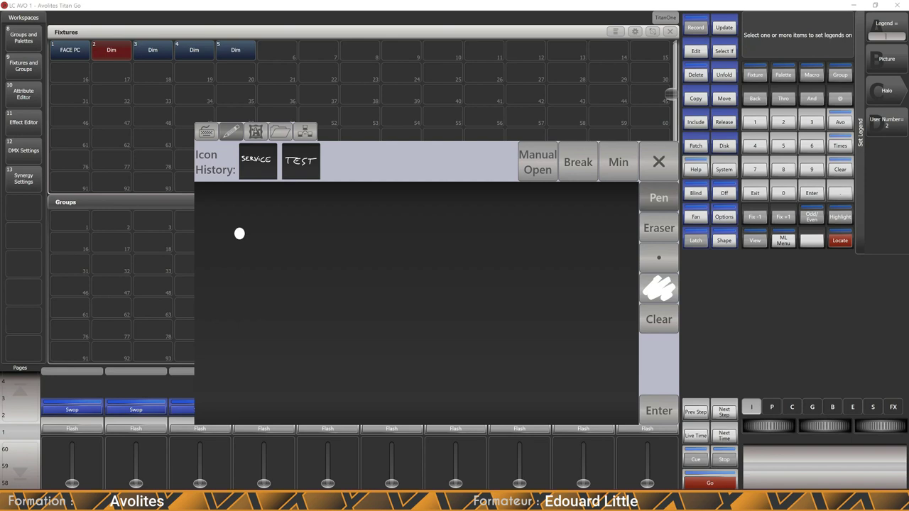
pyautogui.moveTo(239, 231); pyautogui.dragTo(245, 347)
pyautogui.moveTo(237, 226)
pyautogui.mouseDown()
pyautogui.moveTo(268, 291)
pyautogui.moveTo(245, 297)
pyautogui.mouseUp()
pyautogui.moveTo(373, 245)
pyautogui.mouseDown()
pyautogui.moveTo(312, 312)
pyautogui.moveTo(388, 346)
pyautogui.mouseUp()
pyautogui.moveTo(422, 313)
pyautogui.mouseDown()
pyautogui.moveTo(424, 385)
pyautogui.moveTo(426, 306)
pyautogui.moveTo(492, 310)
pyautogui.mouseUp()
pyautogui.moveTo(426, 342); pyautogui.dragTo(454, 341)
pyautogui.click(479, 392)
pyautogui.moveTo(480, 392)
pyautogui.mouseDown()
pyautogui.moveTo(513, 371)
pyautogui.moveTo(518, 345)
pyautogui.mouseUp()
pyautogui.moveTo(561, 317)
pyautogui.mouseDown()
pyautogui.moveTo(529, 334)
pyautogui.moveTo(569, 406)
pyautogui.mouseUp()
pyautogui.moveTo(578, 331); pyautogui.dragTo(622, 387)
pyautogui.moveTo(581, 356)
pyautogui.mouseDown()
pyautogui.moveTo(600, 348)
pyautogui.moveTo(613, 314)
pyautogui.mouseUp()
pyautogui.click(660, 412)
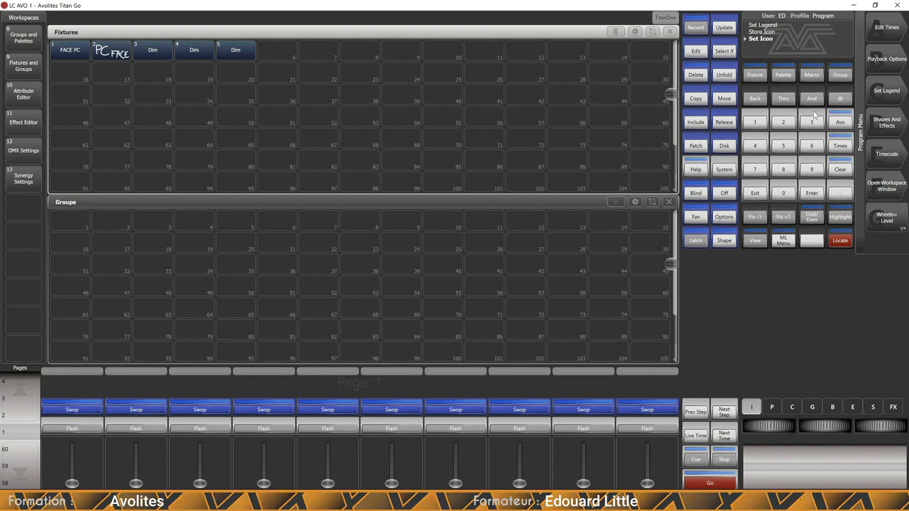
# Step: Start a picture legend for the third dimmer and browse the icon library, including the Direction and Fixture categories
pyautogui.click(884, 93)
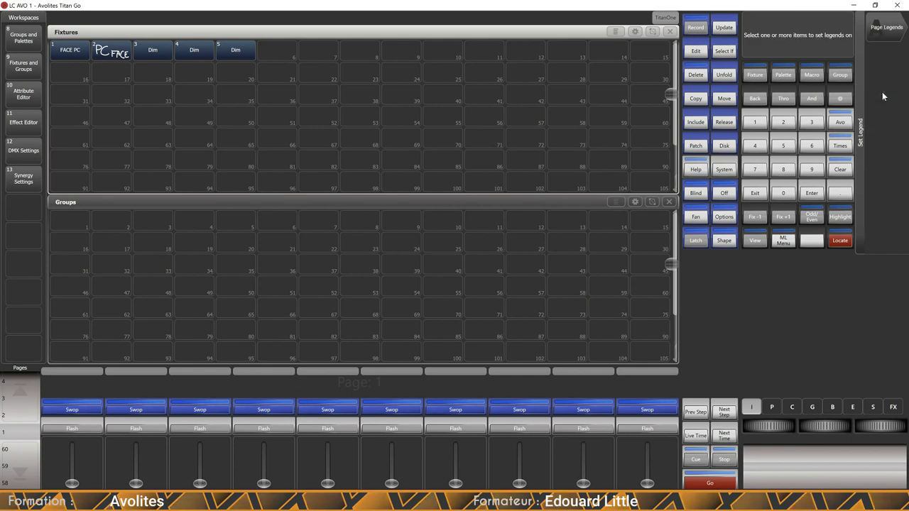
pyautogui.click(154, 49)
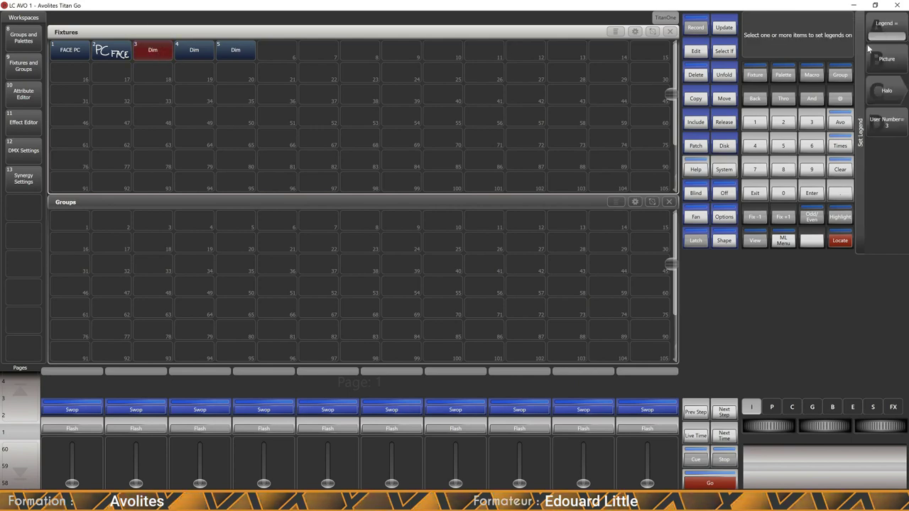
pyautogui.click(893, 62)
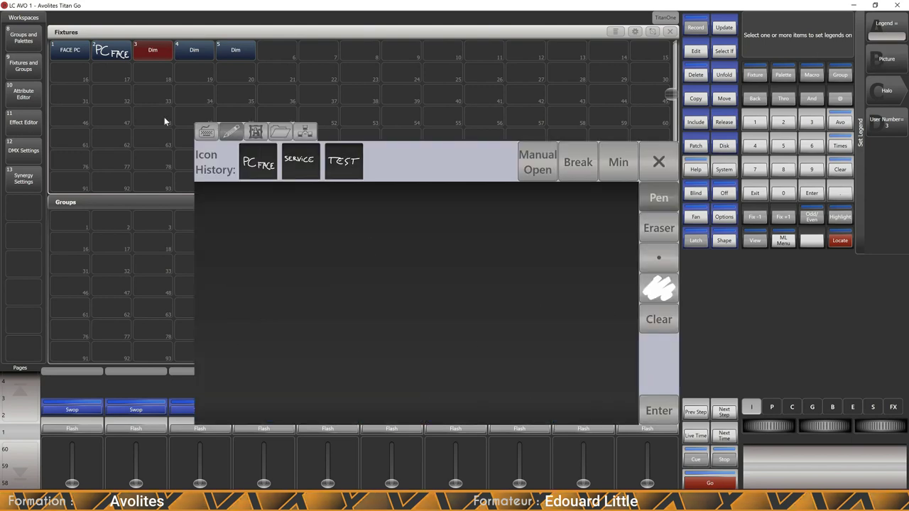
pyautogui.click(257, 134)
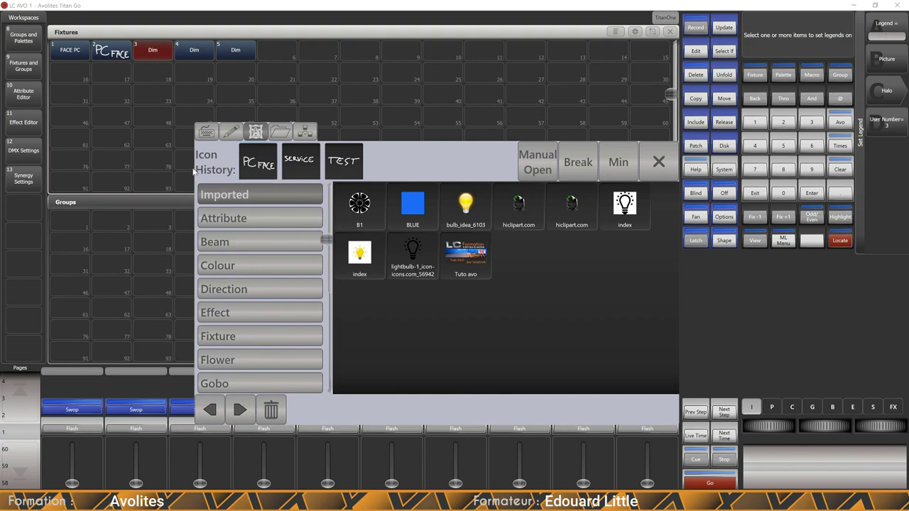
pyautogui.scroll(-1, 247, 261)
pyautogui.click(247, 265)
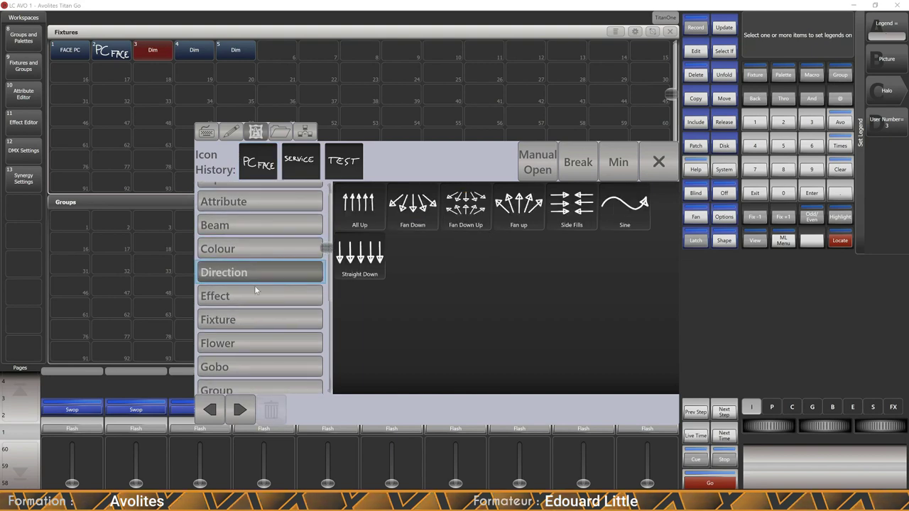
pyautogui.click(252, 318)
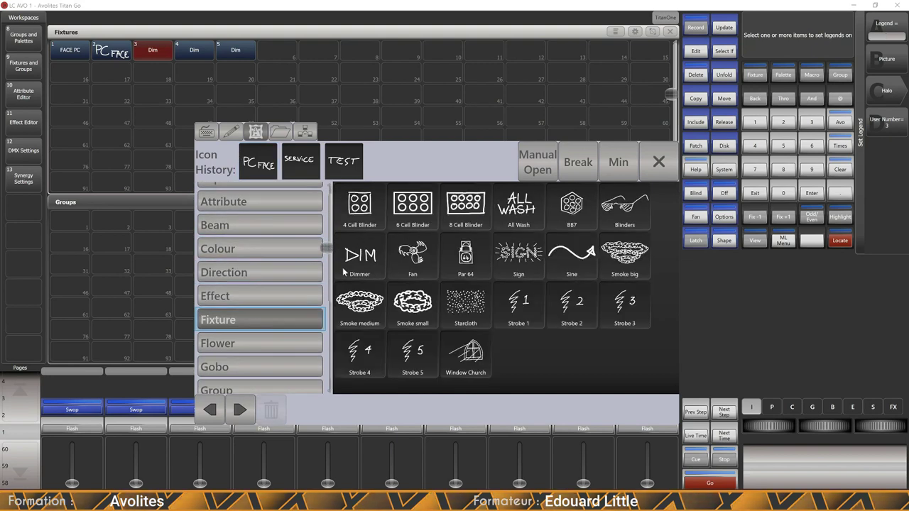
pyautogui.moveTo(325, 248)
pyautogui.mouseDown()
pyautogui.moveTo(329, 298)
pyautogui.moveTo(330, 240)
pyautogui.moveTo(326, 258)
pyautogui.mouseUp()
pyautogui.click(248, 265)
pyautogui.click(247, 290)
pyautogui.click(261, 300)
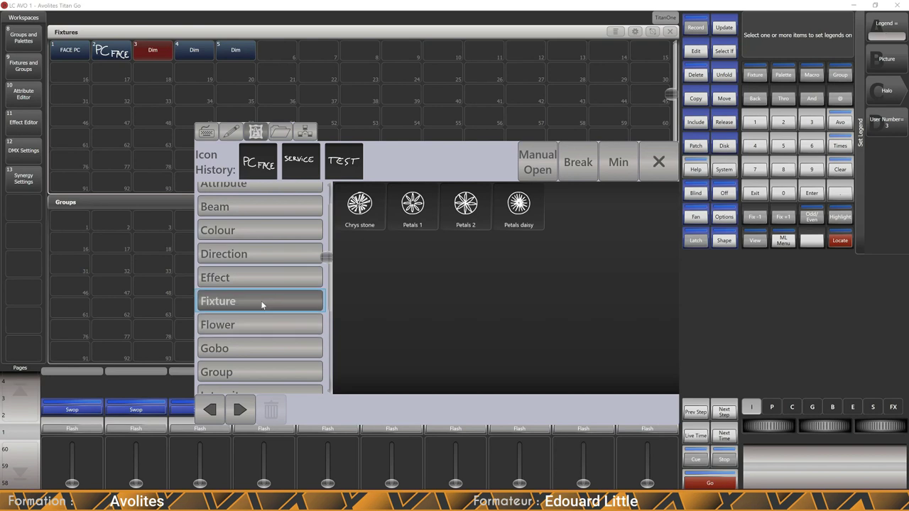
# Step: Assign the local image bulb_idea_6103 as the third dimmer's picture legend
pyautogui.click(281, 132)
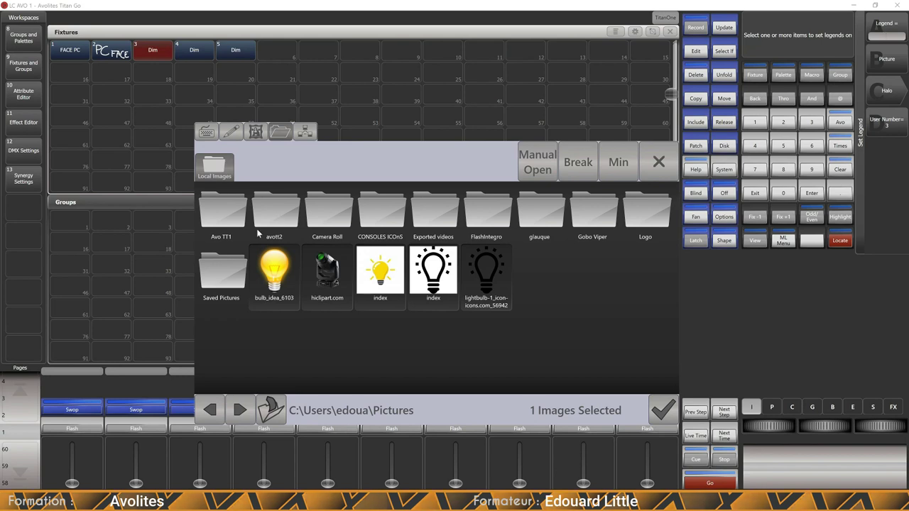
pyautogui.click(270, 265)
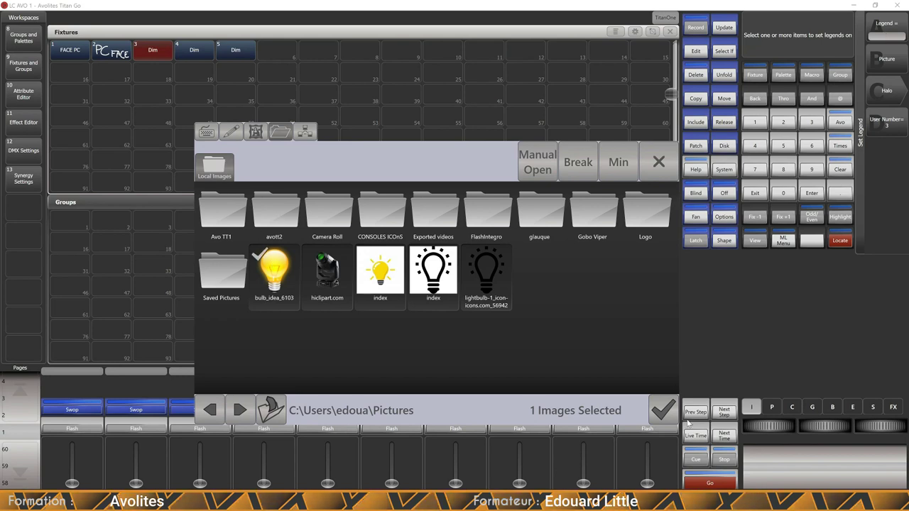
pyautogui.click(662, 411)
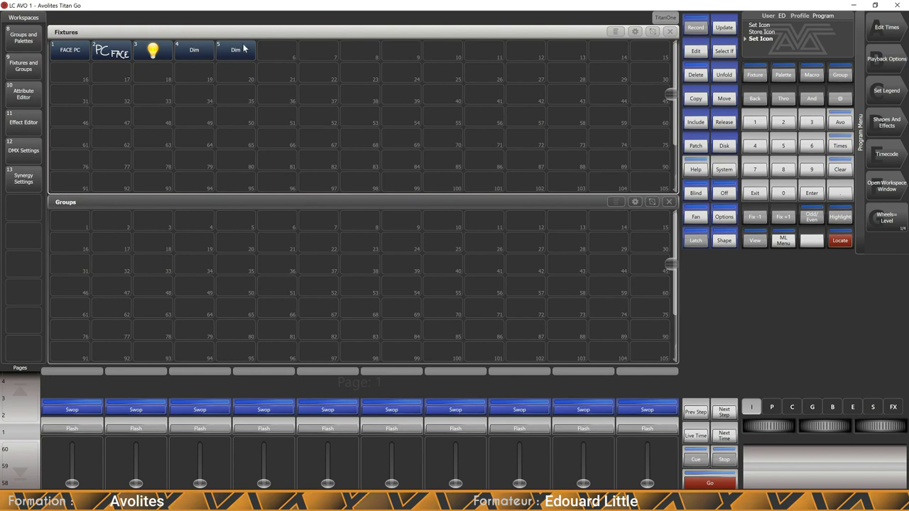
# Step: Set a green halo on all five patched dimmers
pyautogui.click(896, 95)
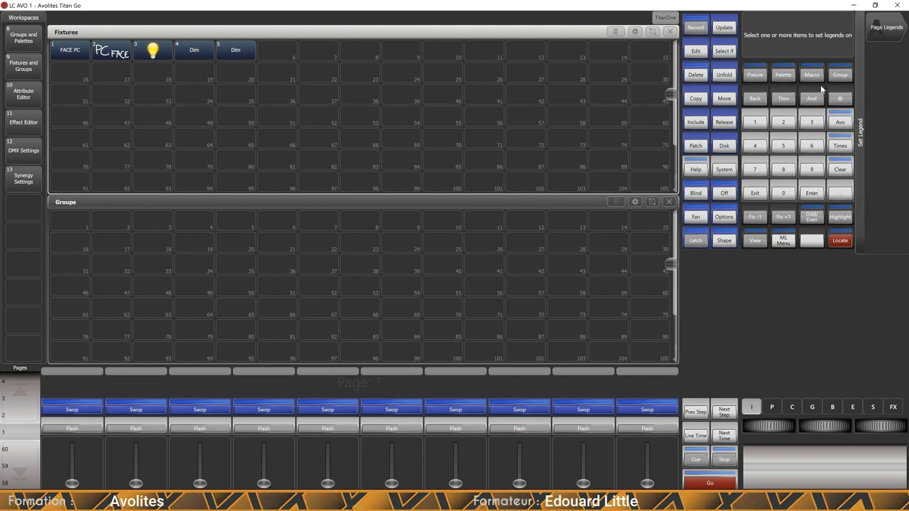
pyautogui.moveTo(71, 52); pyautogui.dragTo(230, 54)
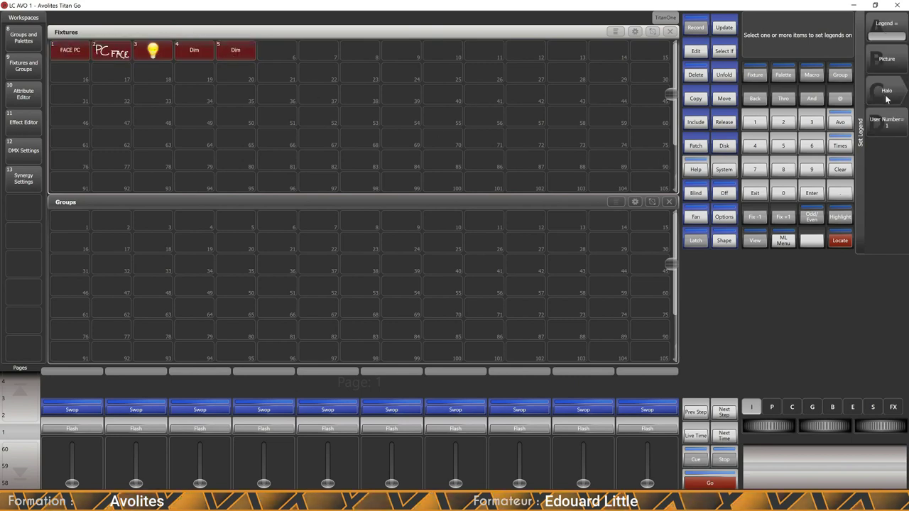
pyautogui.click(884, 95)
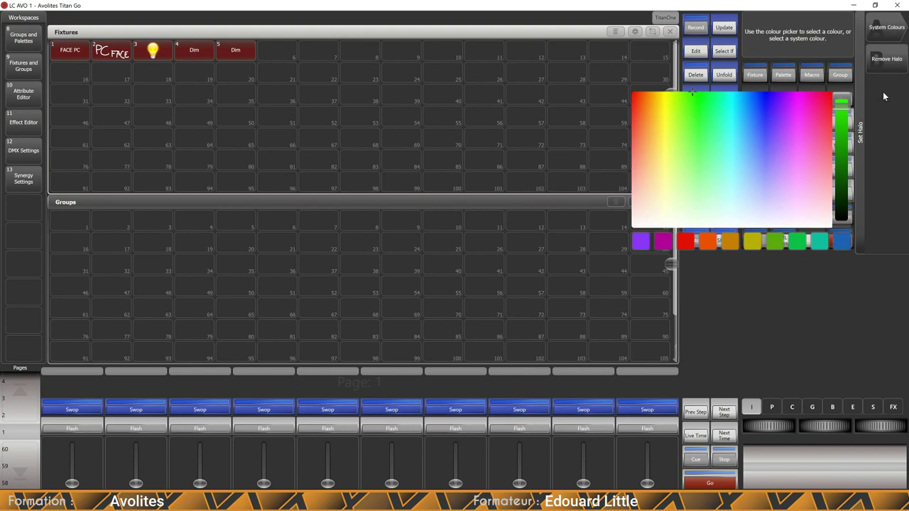
pyautogui.moveTo(688, 148)
pyautogui.mouseDown()
pyautogui.moveTo(706, 78)
pyautogui.moveTo(694, 83)
pyautogui.mouseUp()
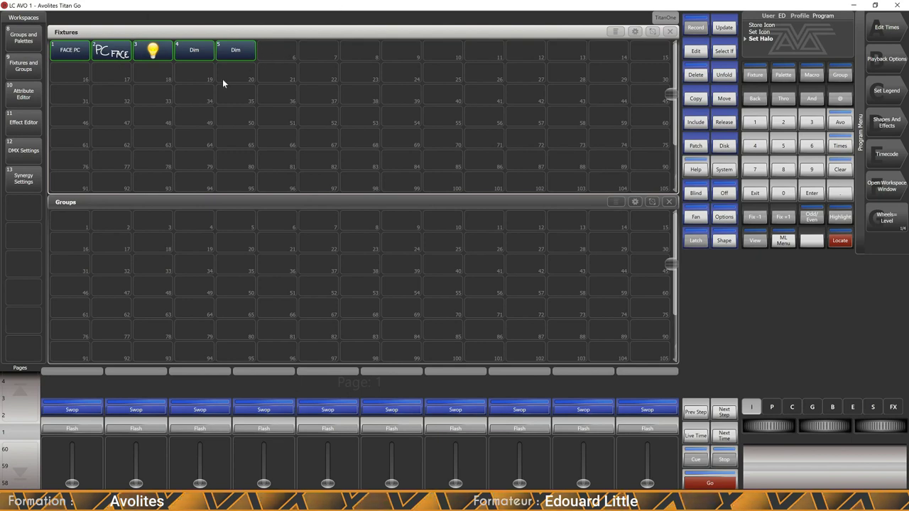
# Step: Clear the programmer, start a new dimmer patch and enable Find Fixture in its patch options
pyautogui.click(754, 193)
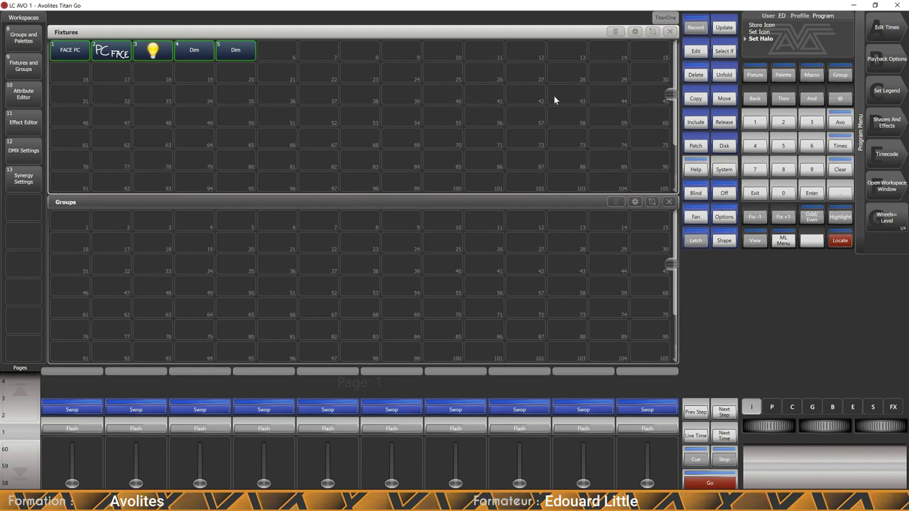
pyautogui.click(842, 173)
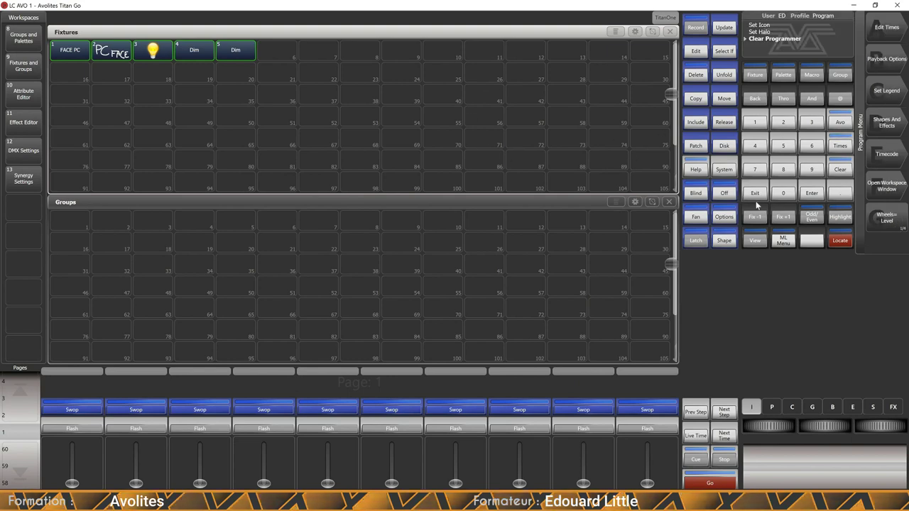
pyautogui.click(698, 146)
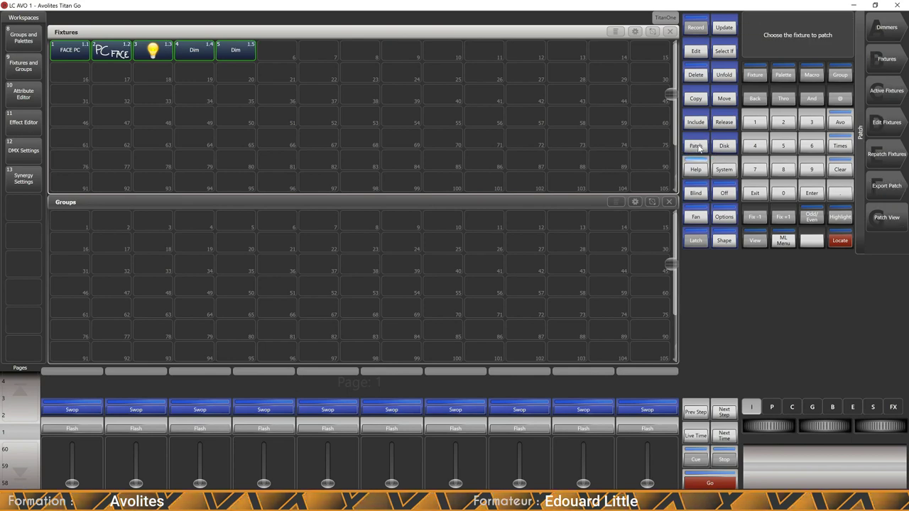
pyautogui.click(884, 30)
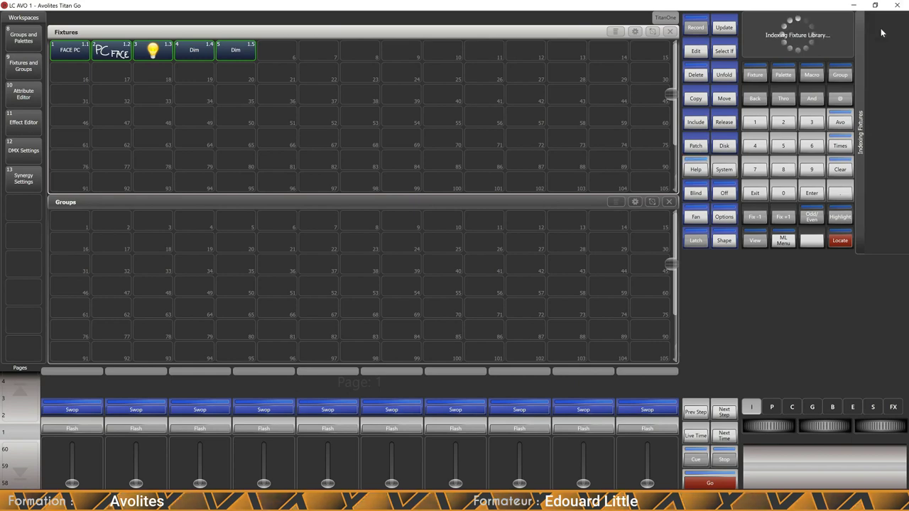
pyautogui.click(888, 221)
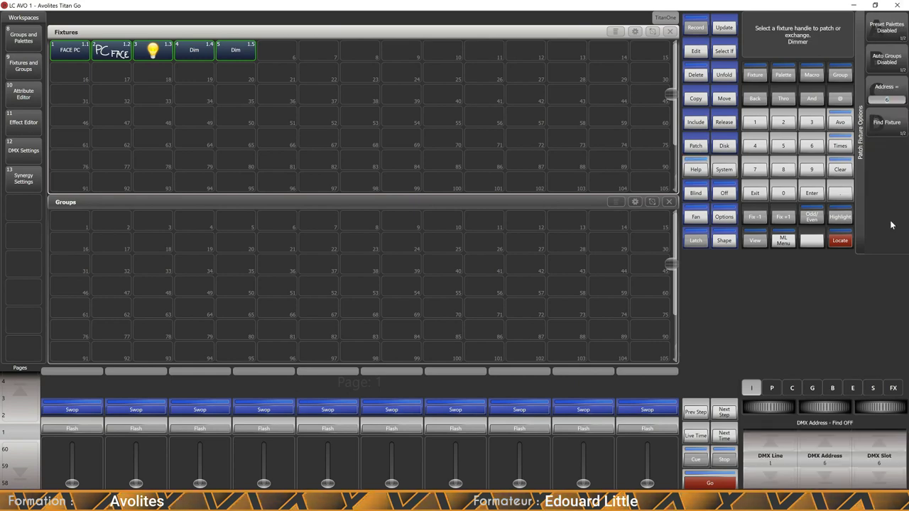
pyautogui.click(886, 125)
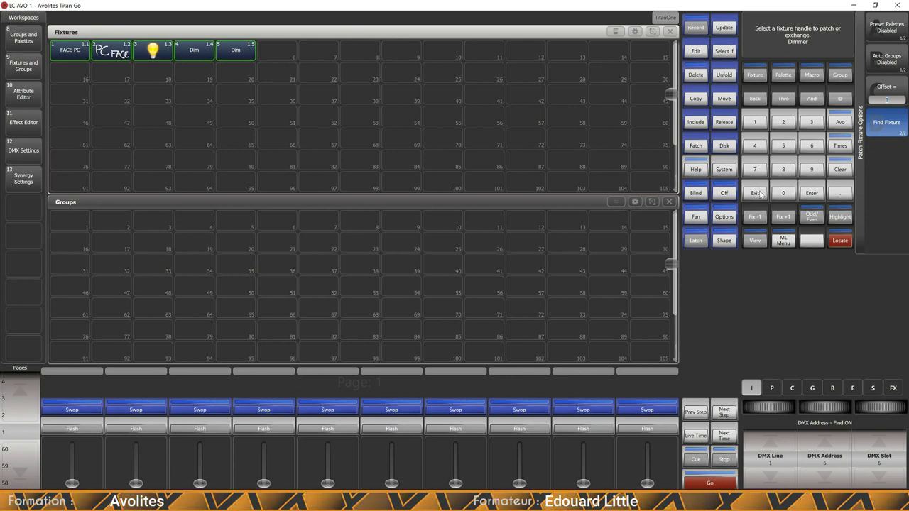
pyautogui.click(760, 194)
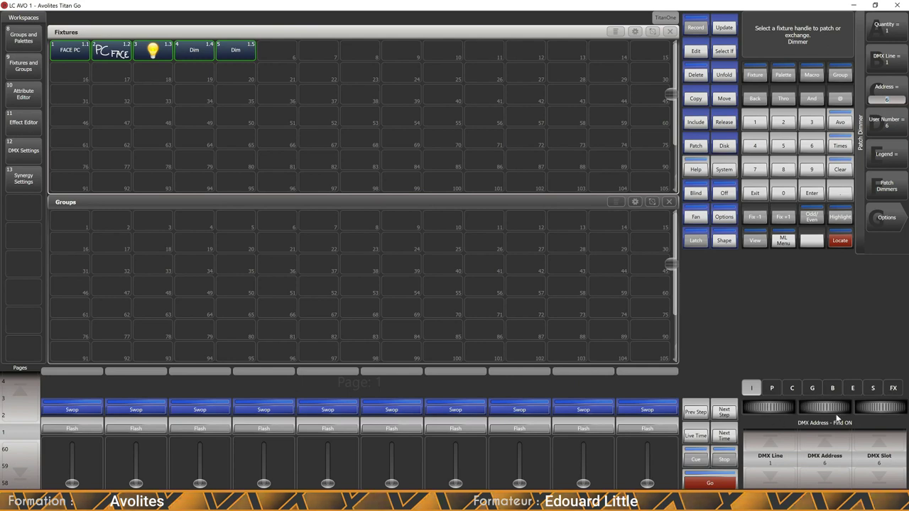
# Step: Step through the DMX addresses to 37 and patch one dimmer there onto the seventh fixture handle
pyautogui.scroll(15, 817, 407)
pyautogui.scroll(13, 817, 408)
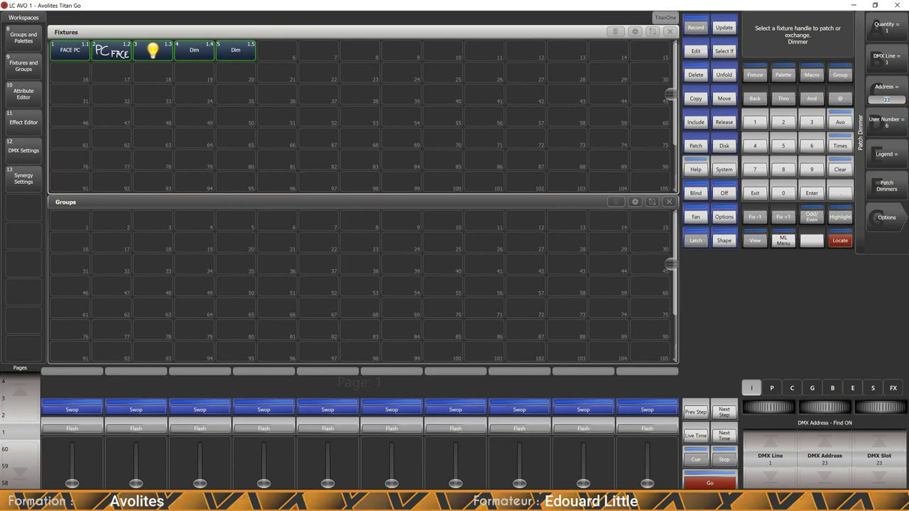
pyautogui.scroll(-3, 823, 407)
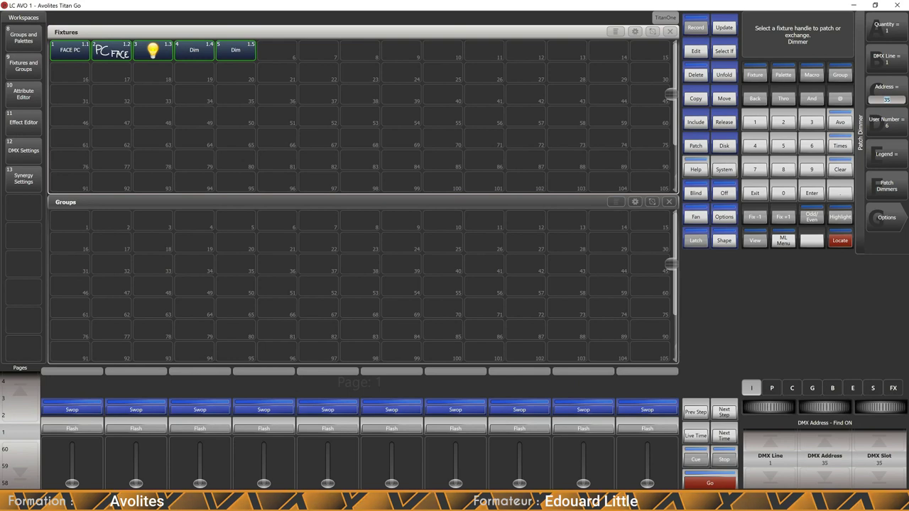
pyautogui.scroll(-1, 824, 408)
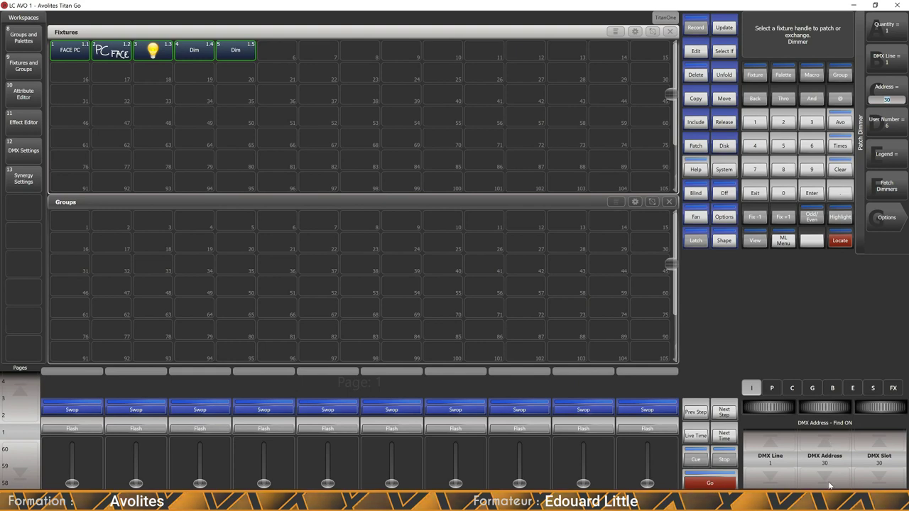
pyautogui.click(825, 443)
pyautogui.click(824, 443)
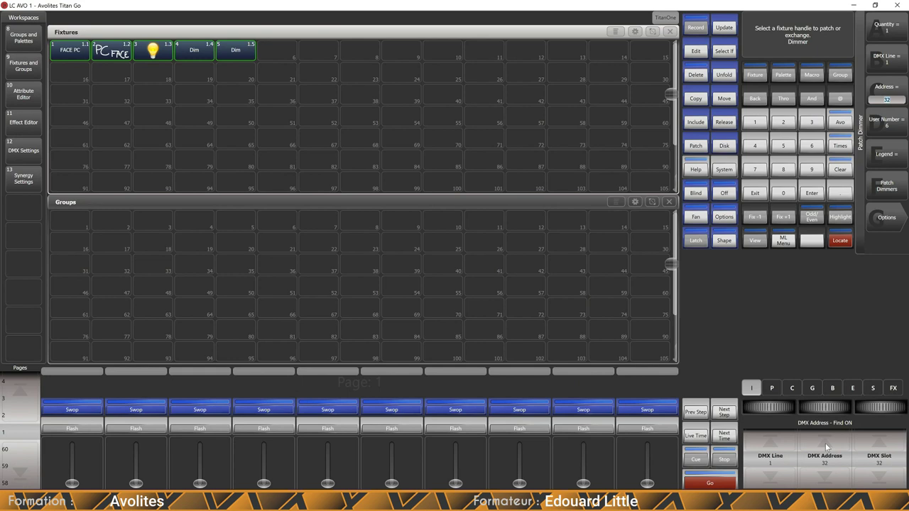
pyautogui.click(825, 481)
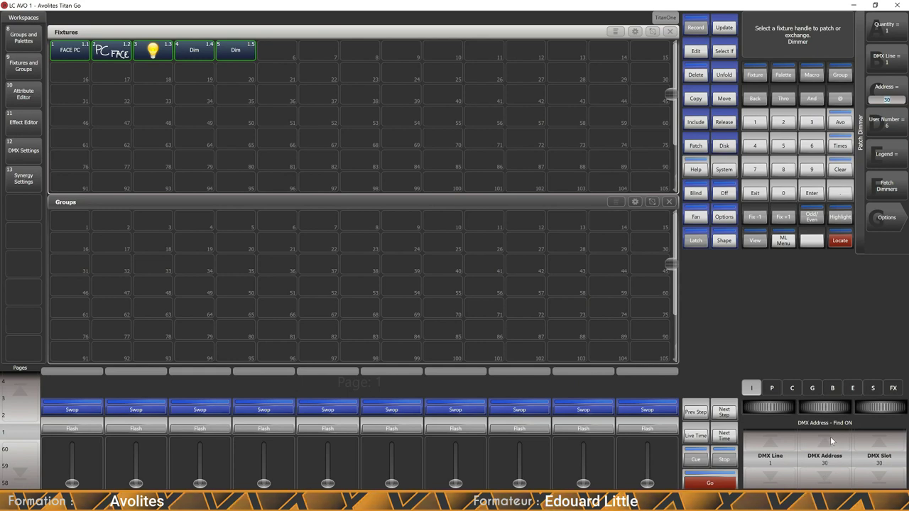
pyautogui.click(826, 442)
pyautogui.click(827, 442)
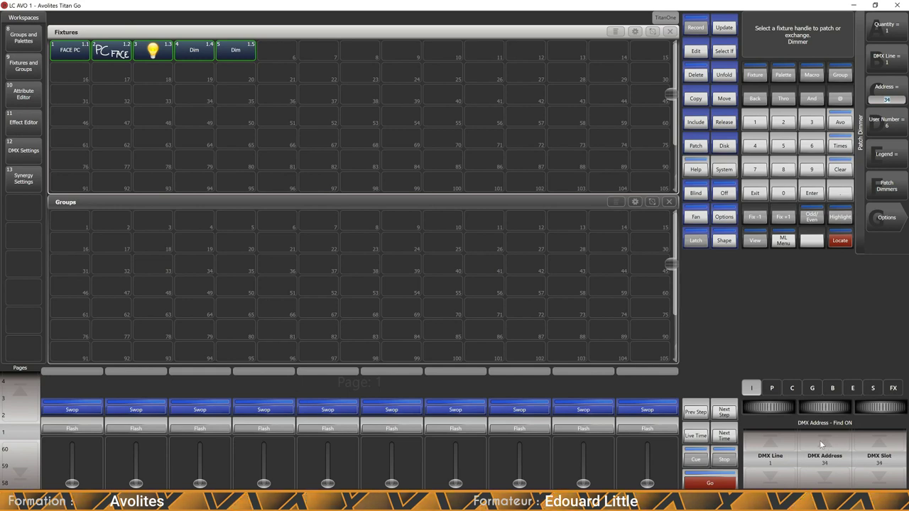
pyautogui.click(822, 441)
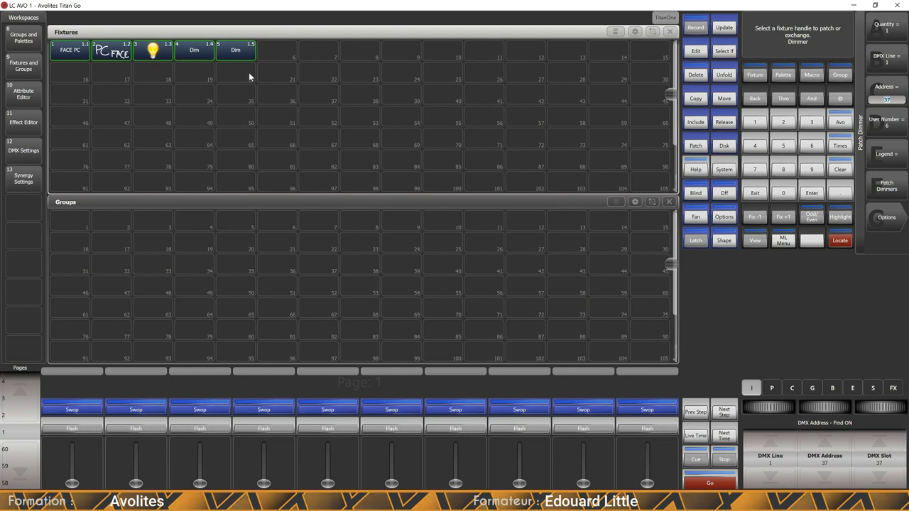
pyautogui.click(325, 54)
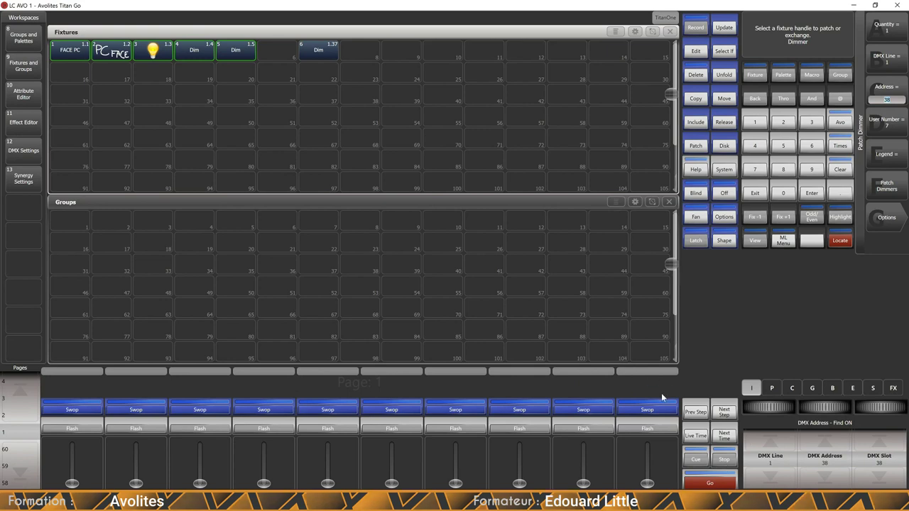
pyautogui.click(757, 193)
pyautogui.click(756, 193)
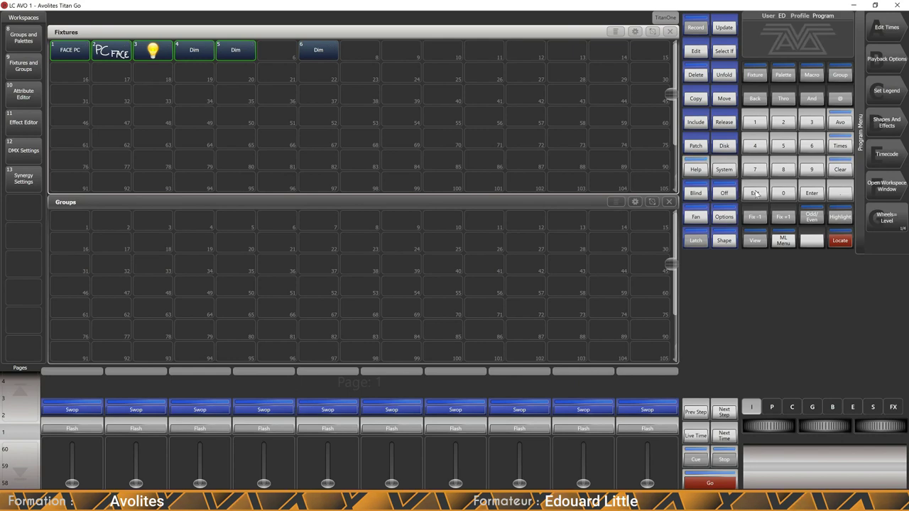
# Step: Open the fixture view of the FACE PC dimmer and examine its DIP switches, personality history and channel settings
pyautogui.click(754, 241)
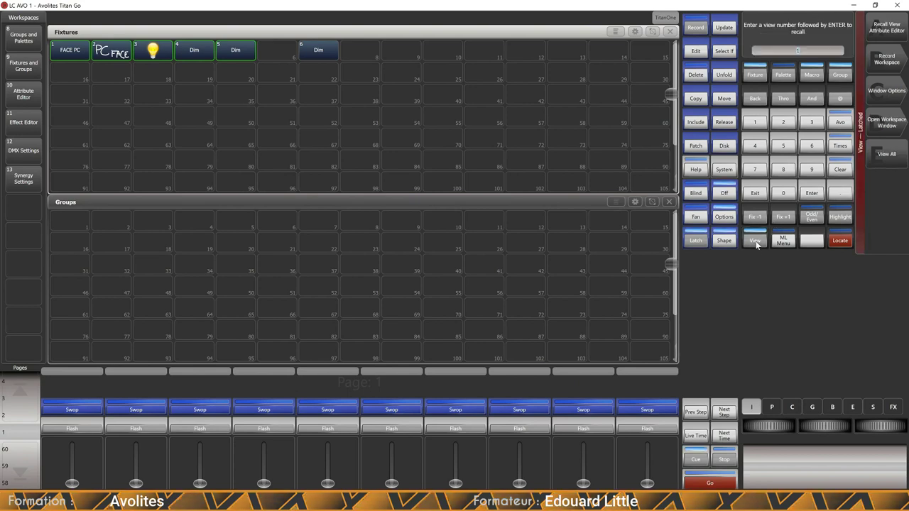
pyautogui.click(64, 54)
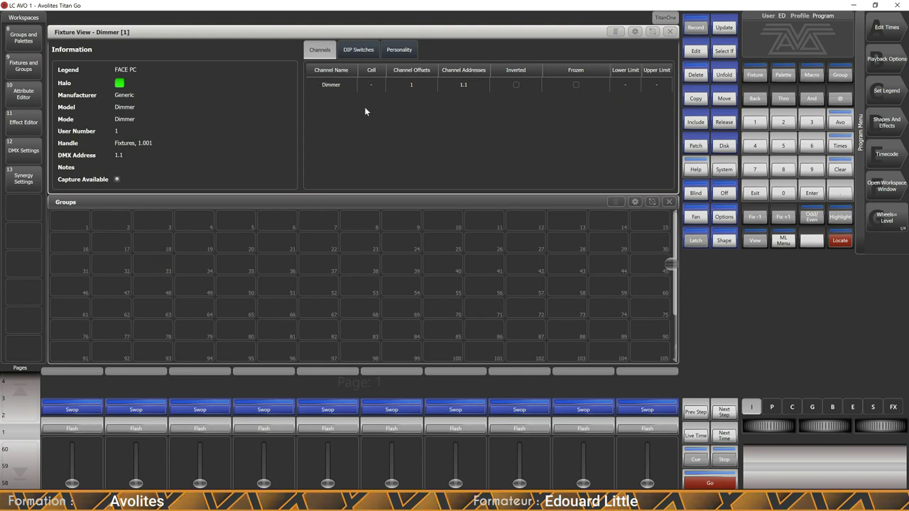
pyautogui.click(362, 50)
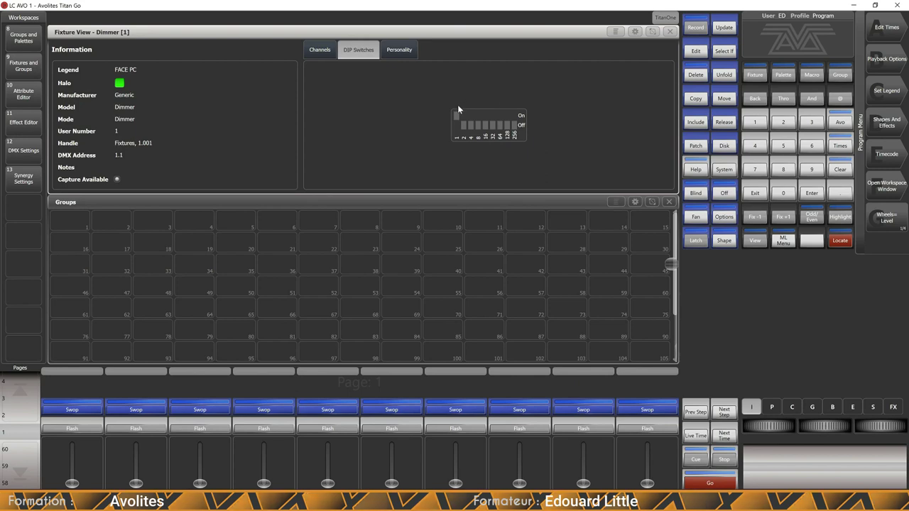
pyautogui.click(400, 50)
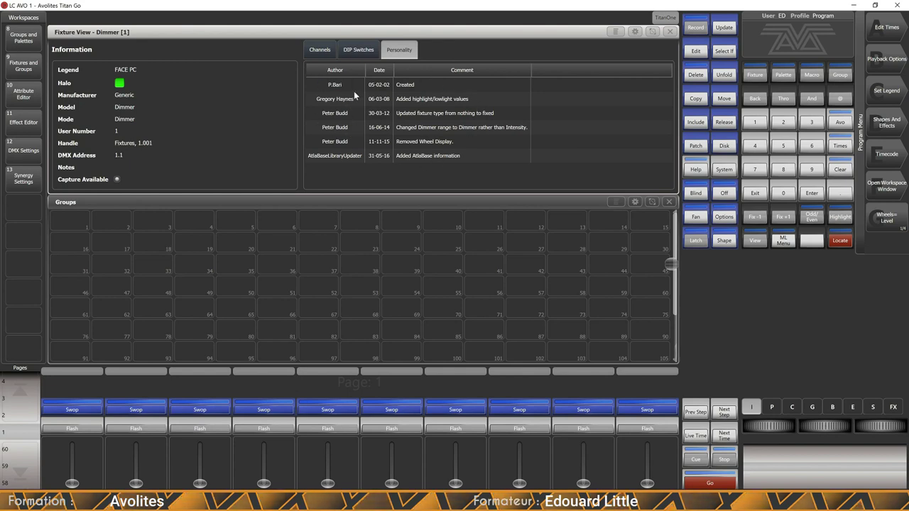
pyautogui.click(322, 51)
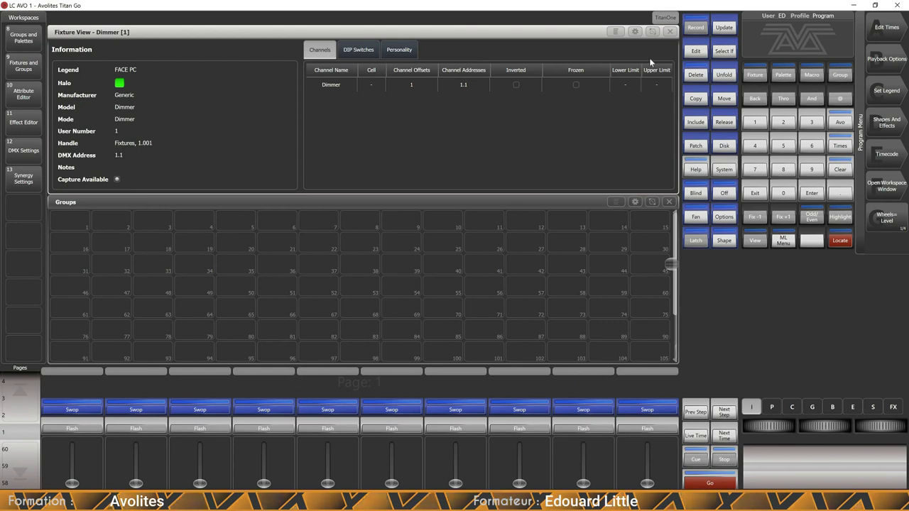
# Step: Set the FACE PC dimmer channel's upper limit to 80% and close the fixture view
pyautogui.click(658, 83)
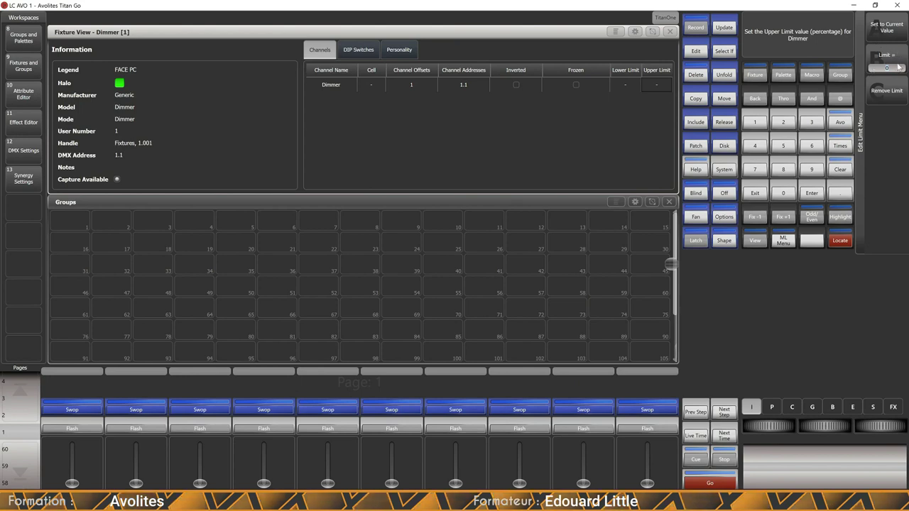
pyautogui.write('8')
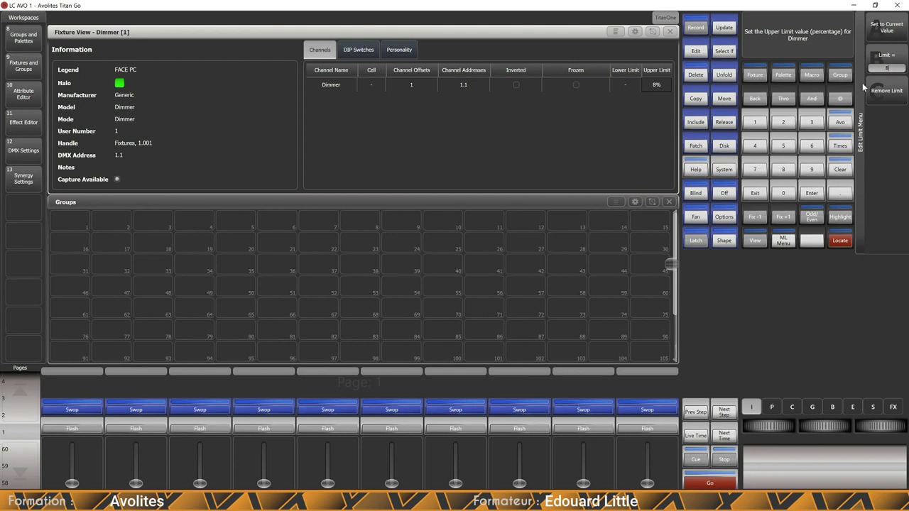
pyautogui.write('0')
pyautogui.press('Return')
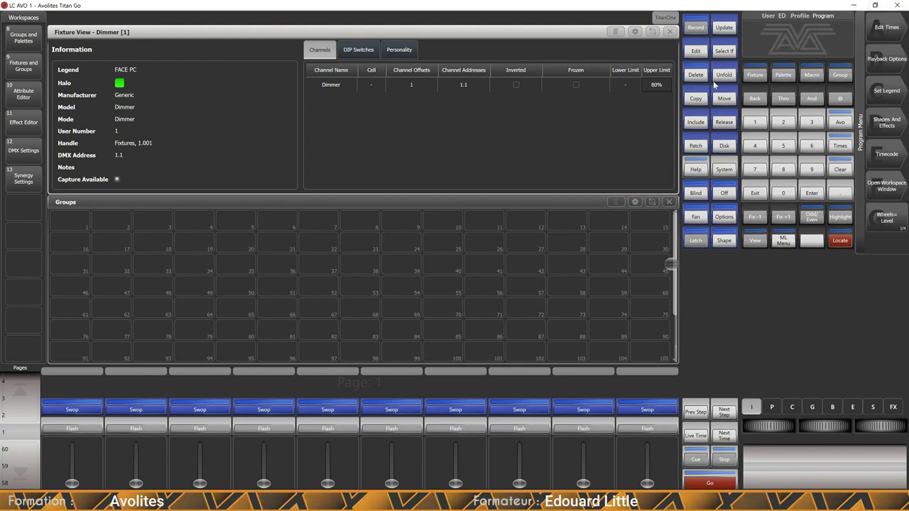
pyautogui.click(671, 32)
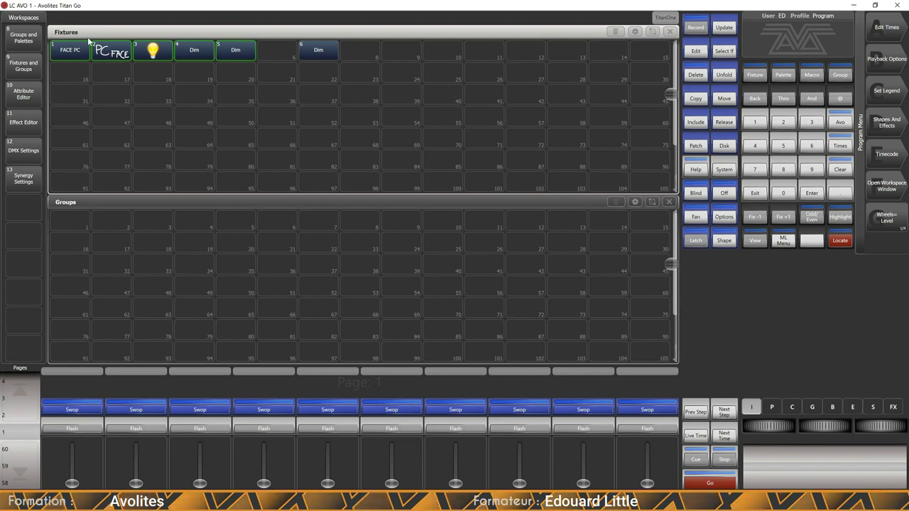
# Step: Select the FACE PC dimmer from its fixture handle and clear the programmer
pyautogui.click(76, 55)
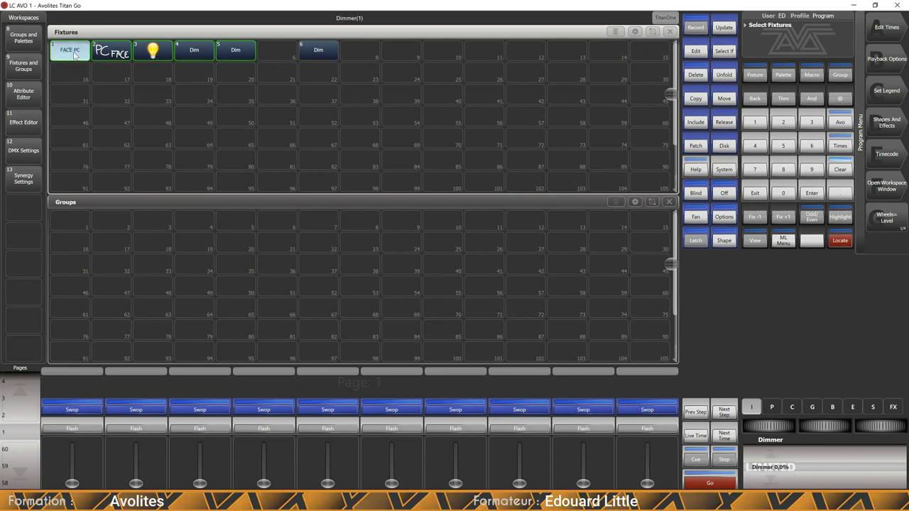
pyautogui.click(841, 172)
pyautogui.click(762, 194)
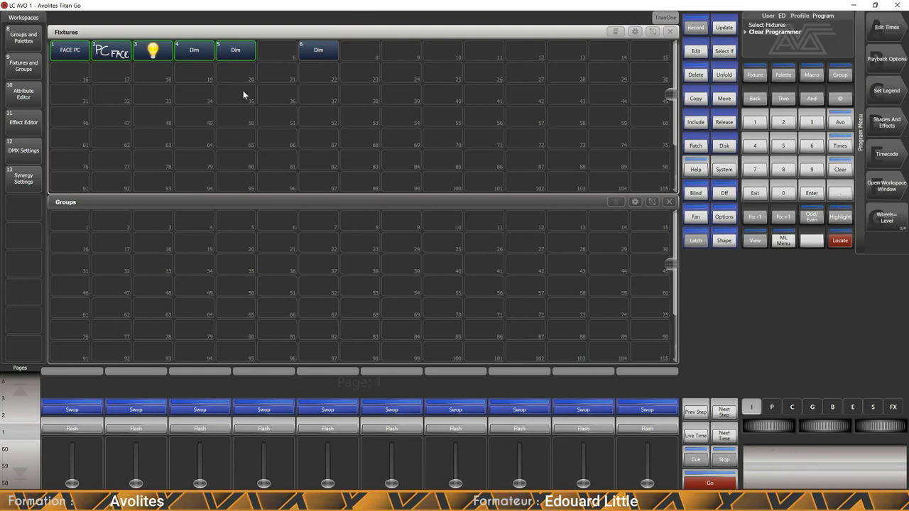
# Step: Select fixture 1 by its user number, try adjusting its dimmer level and clear the programmer
pyautogui.click(754, 74)
pyautogui.click(755, 76)
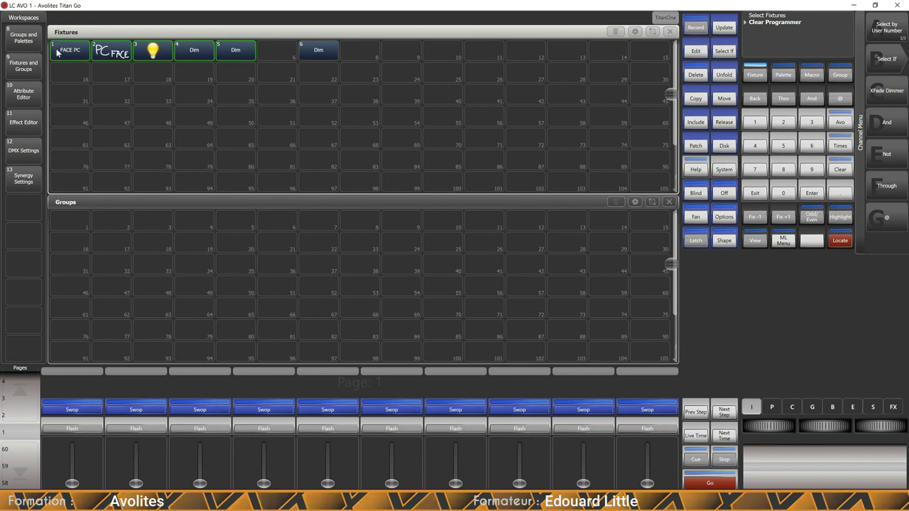
pyautogui.click(757, 123)
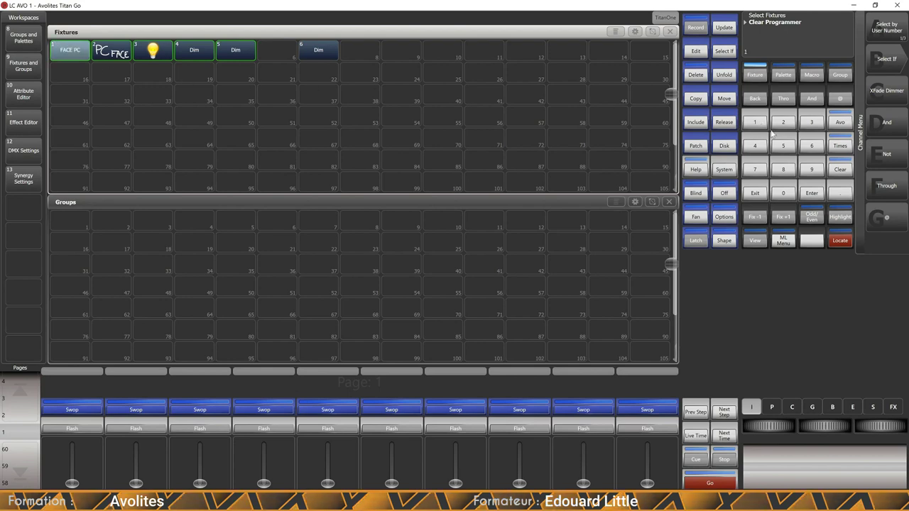
pyautogui.click(813, 193)
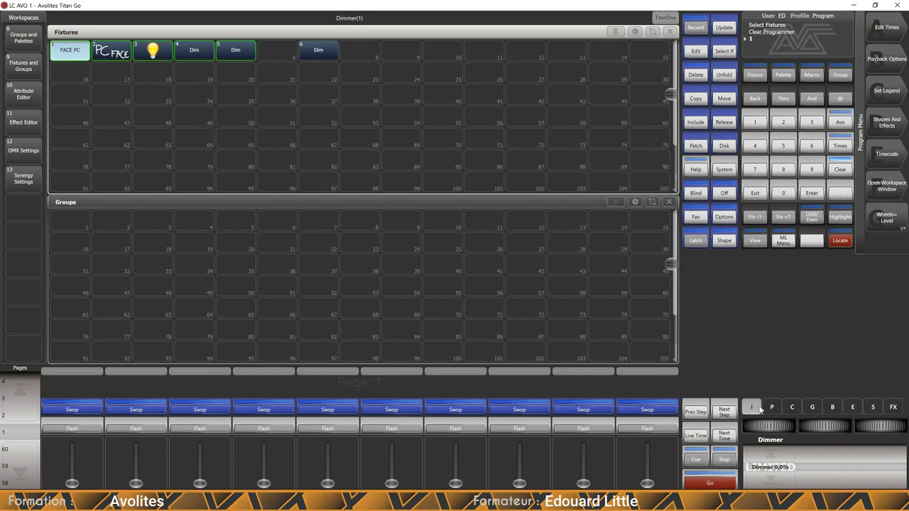
pyautogui.moveTo(758, 429)
pyautogui.mouseDown()
pyautogui.moveTo(785, 426)
pyautogui.moveTo(756, 427)
pyautogui.mouseUp()
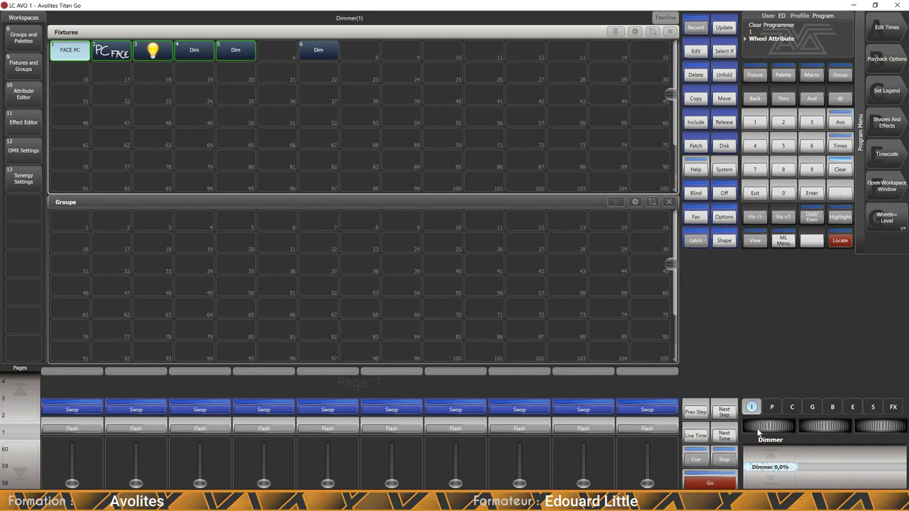
pyautogui.click(837, 173)
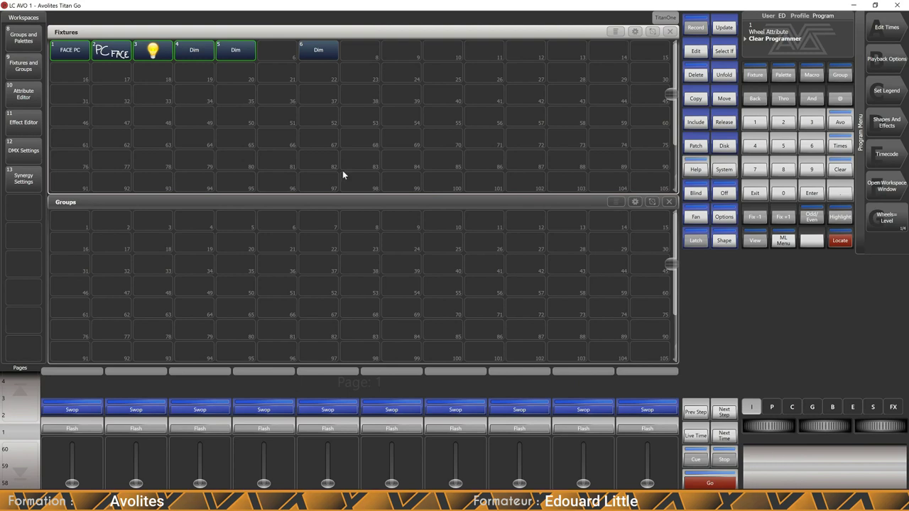
# Step: Select the FACE PC dimmer and raise its level to 100% with the attribute wheel
pyautogui.click(62, 54)
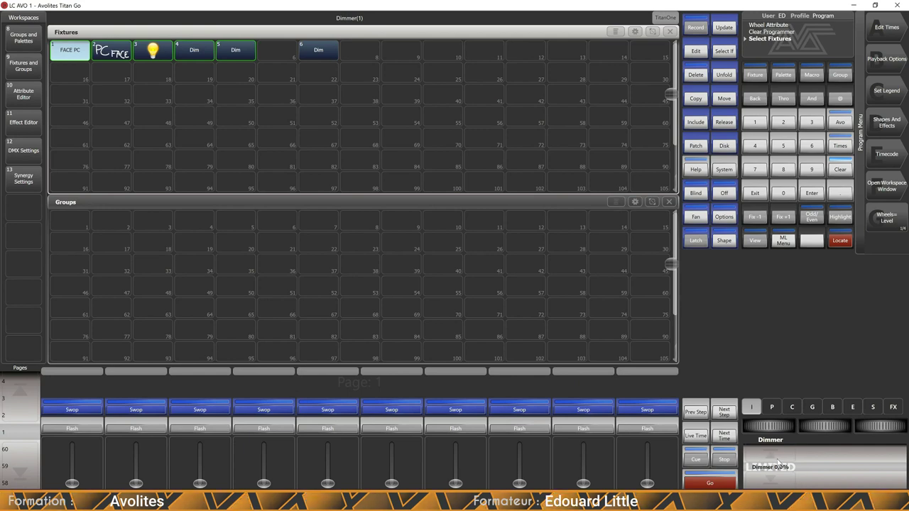
pyautogui.moveTo(758, 429); pyautogui.dragTo(787, 425)
pyautogui.moveTo(748, 429); pyautogui.dragTo(781, 425)
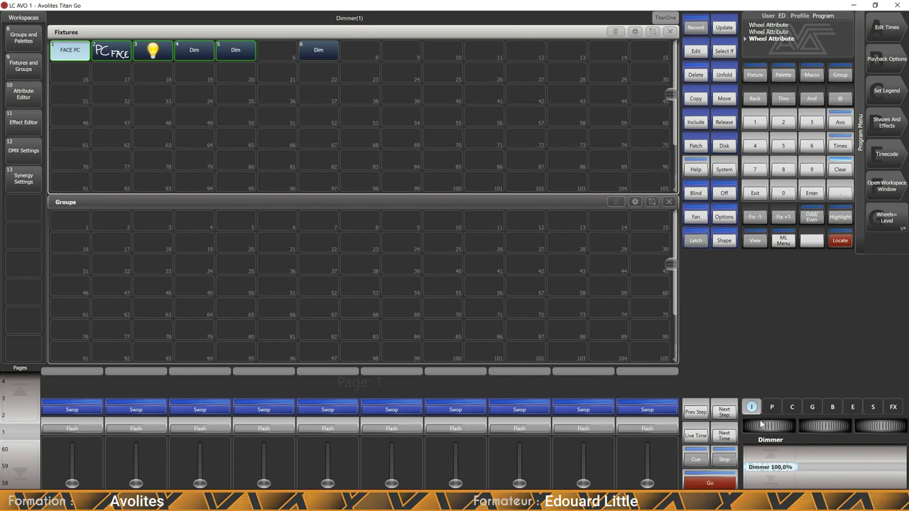
# Step: Remove the upper limit from the FACE PC dimmer channel, clear the programmer and close the fixture view
pyautogui.click(756, 242)
pyautogui.click(69, 53)
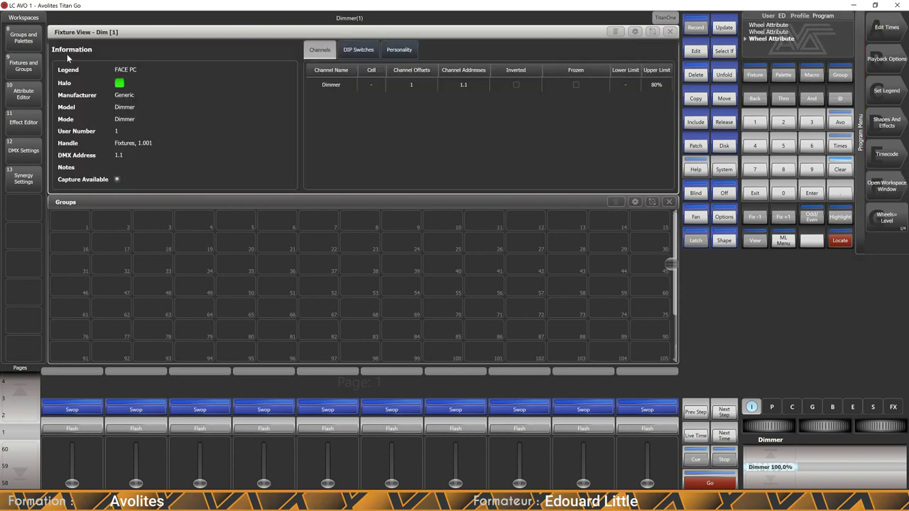
pyautogui.click(656, 84)
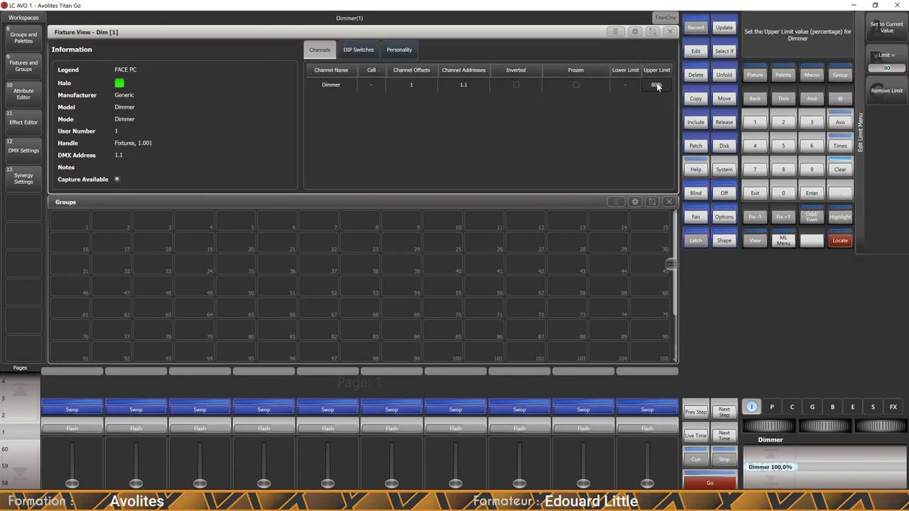
pyautogui.click(899, 92)
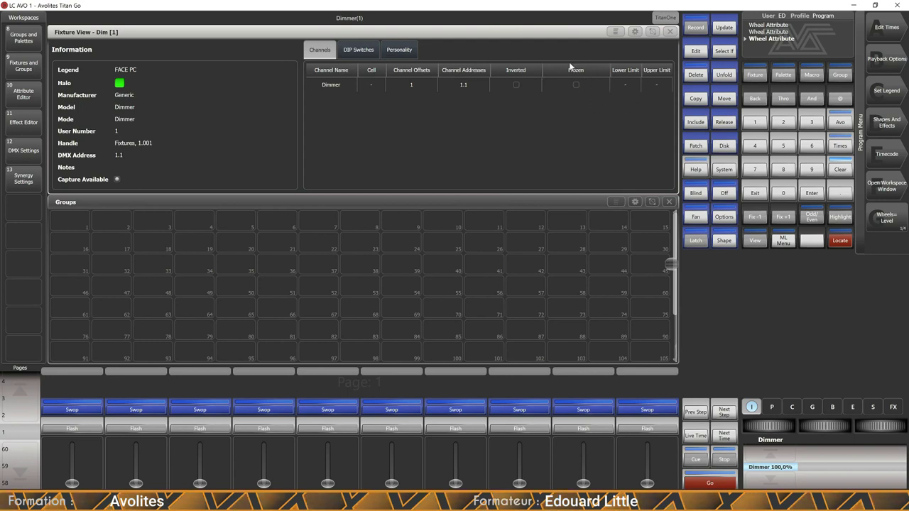
pyautogui.click(838, 170)
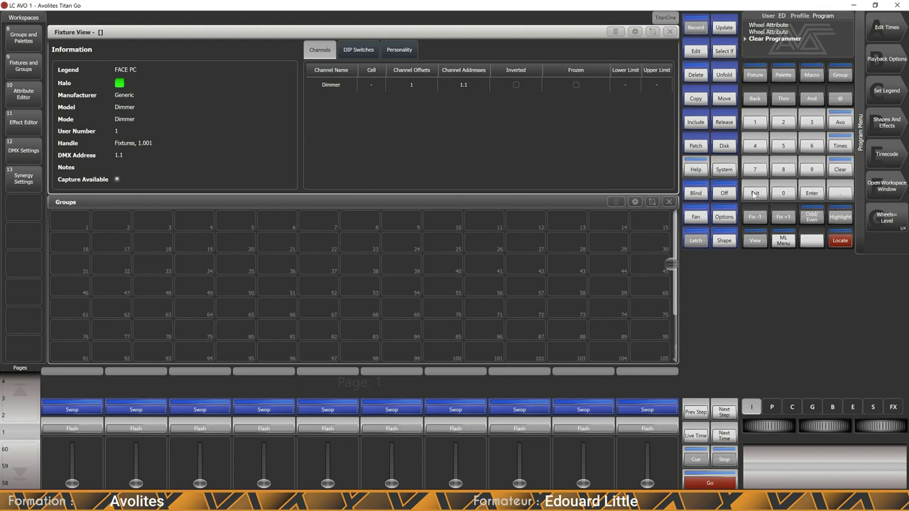
pyautogui.click(670, 33)
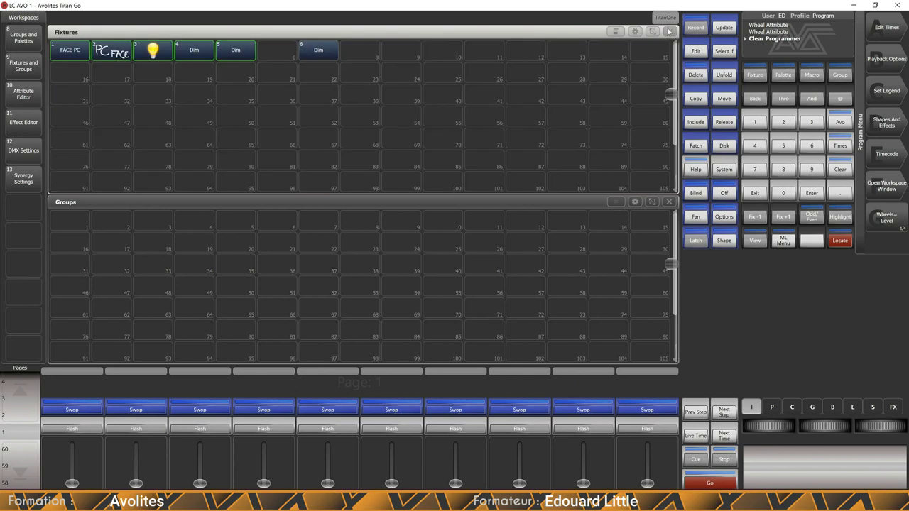
# Step: Select the FACE PC dimmer and set its level to 20% by numeric entry
pyautogui.click(69, 52)
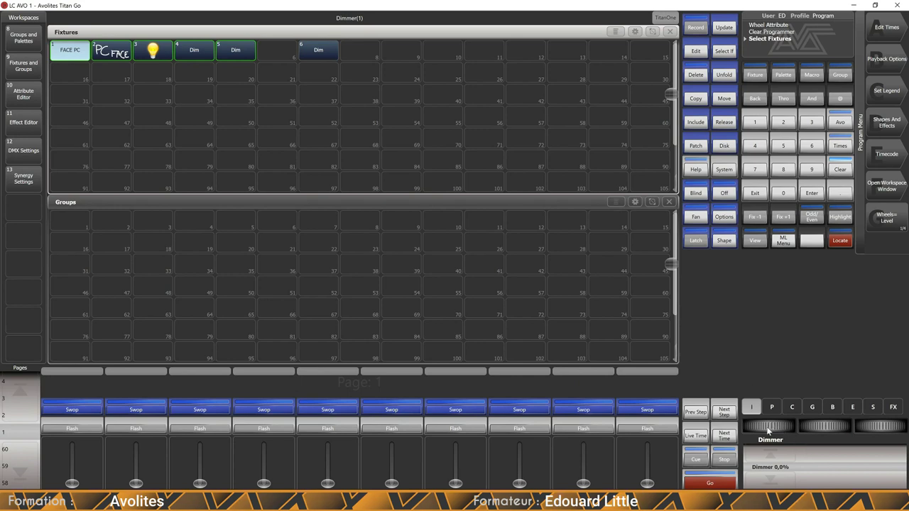
pyautogui.moveTo(754, 431)
pyautogui.mouseDown()
pyautogui.moveTo(777, 431)
pyautogui.moveTo(759, 430)
pyautogui.mouseUp()
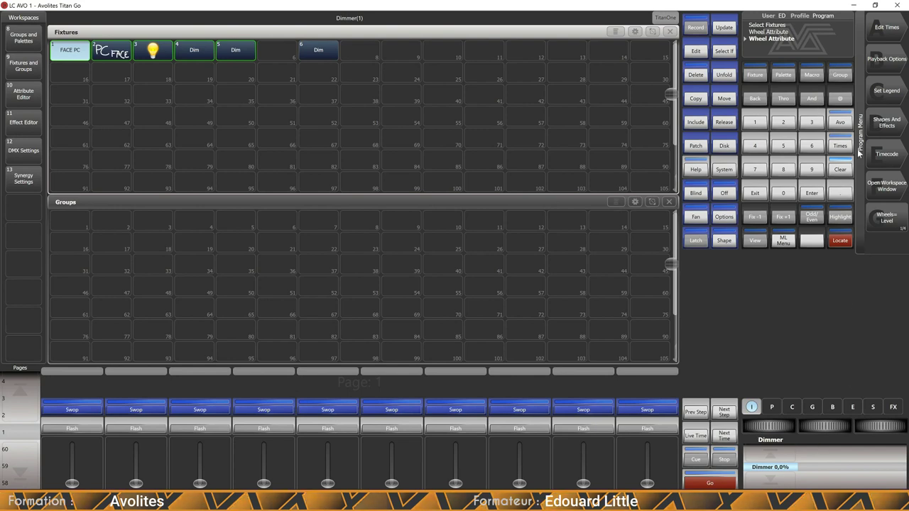
pyautogui.click(840, 100)
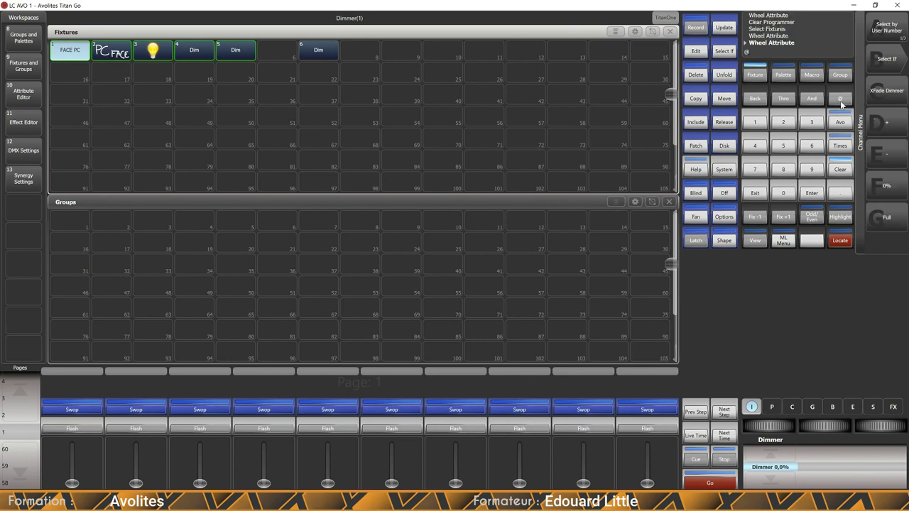
pyautogui.click(783, 122)
pyautogui.click(782, 193)
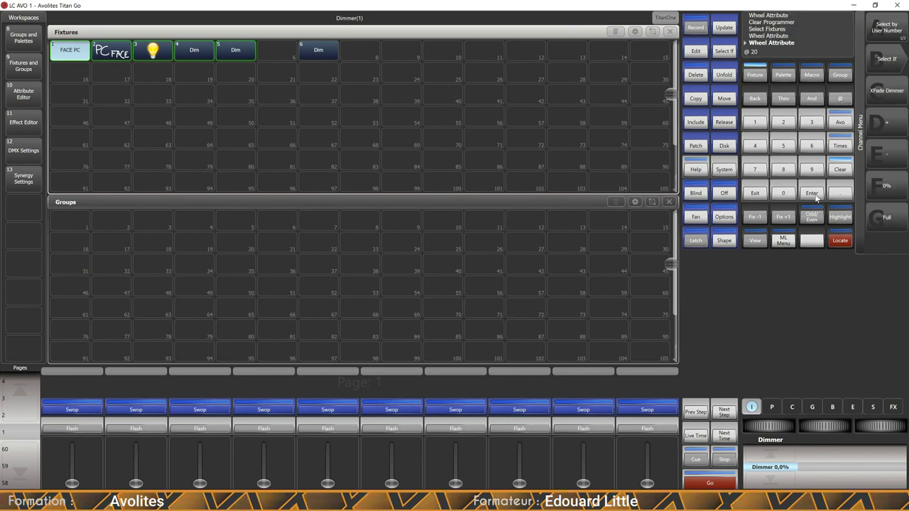
pyautogui.click(811, 192)
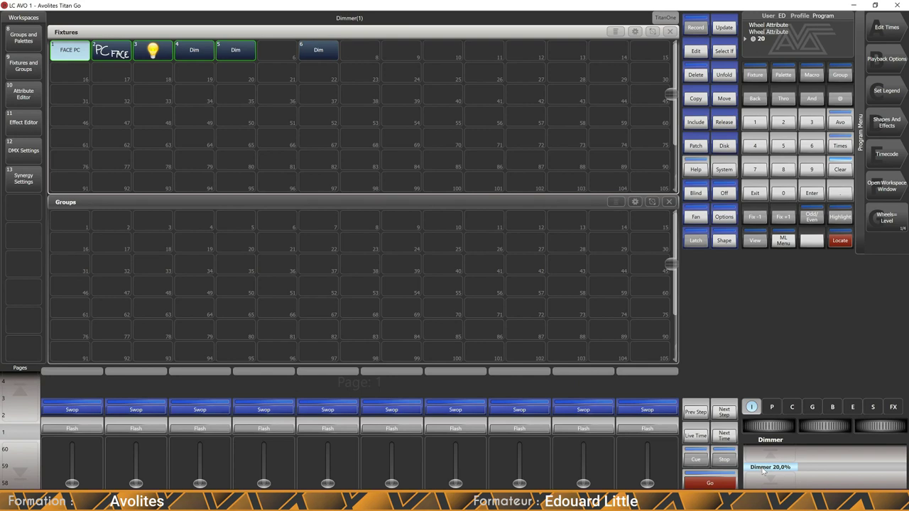
# Step: Freeze the dimmer attribute of FACE PC at its 20% level and clear the programmer
pyautogui.click(764, 471)
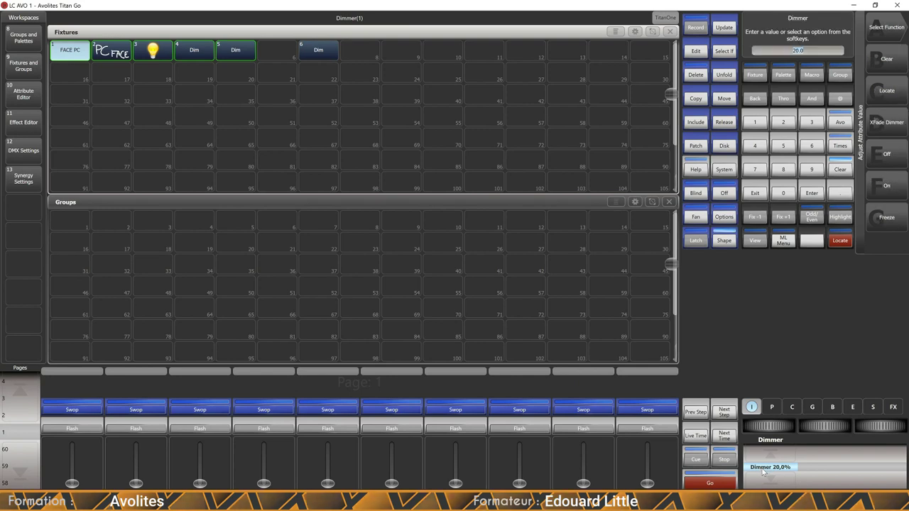
pyautogui.click(886, 220)
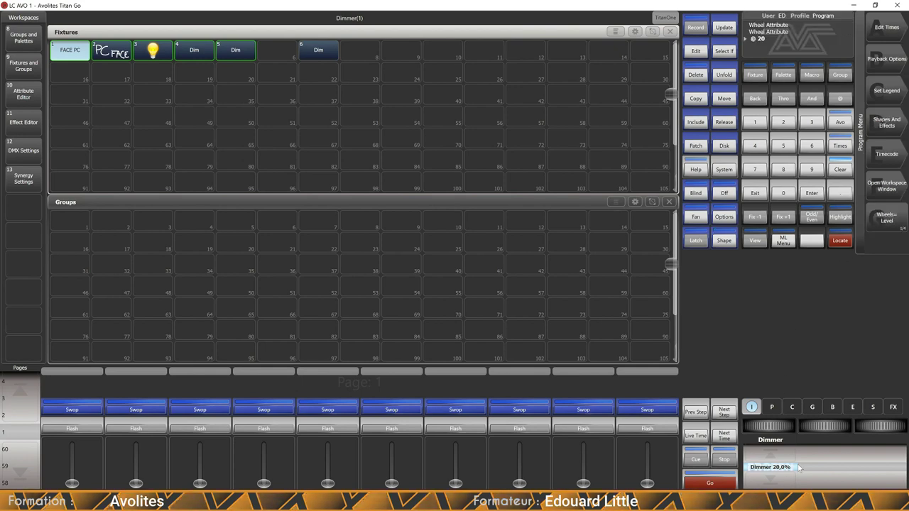
pyautogui.click(843, 169)
pyautogui.click(842, 169)
pyautogui.click(843, 169)
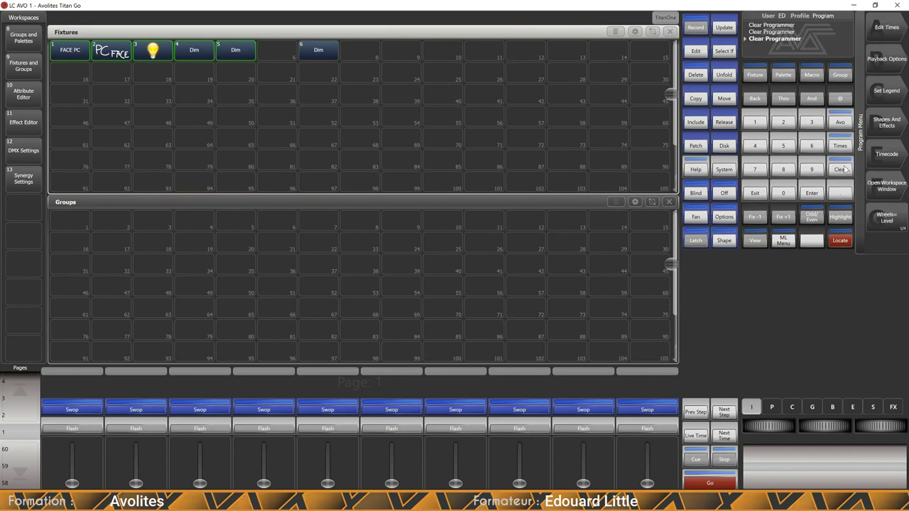
# Step: Reselect the FACE PC dimmer to check its level and clear the programmer
pyautogui.click(78, 54)
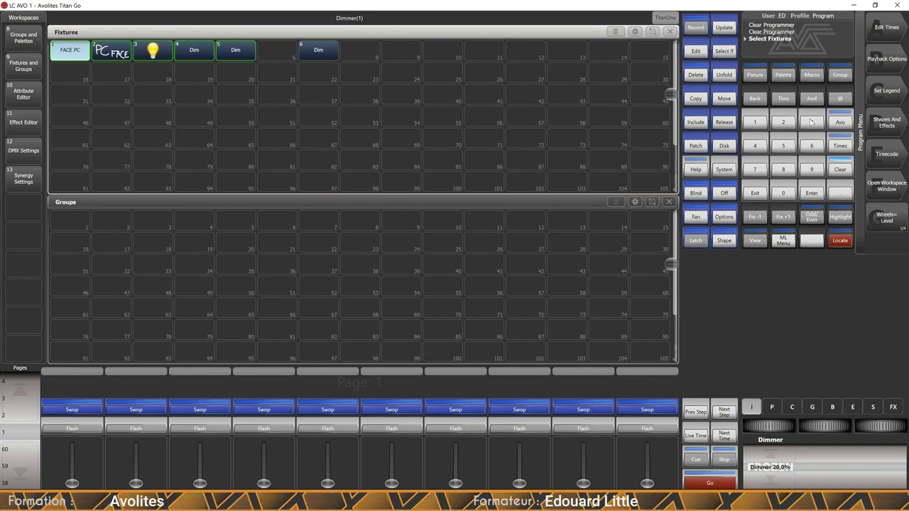
pyautogui.click(840, 169)
pyautogui.click(839, 169)
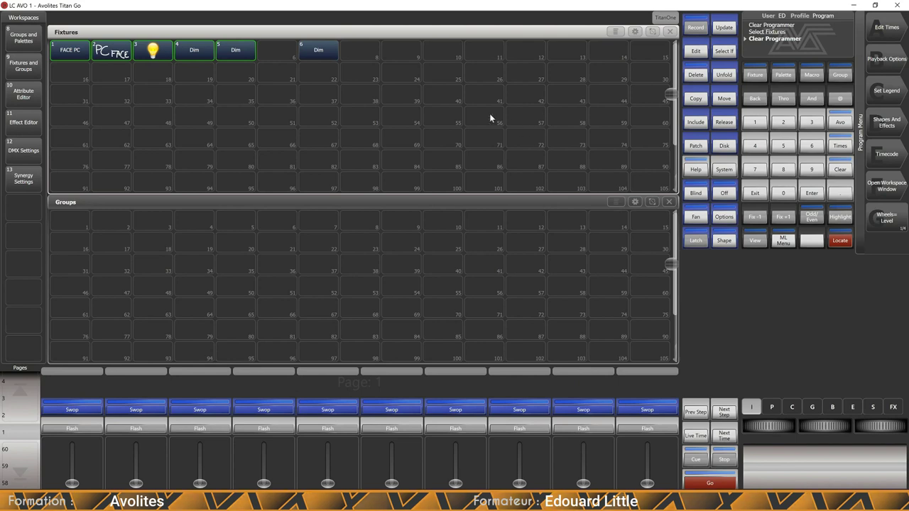
# Step: Choose the Martin Mac Viper Profile in Basic, 26 DMX mode as the fixture to patch
pyautogui.press('c')
pyautogui.click(695, 146)
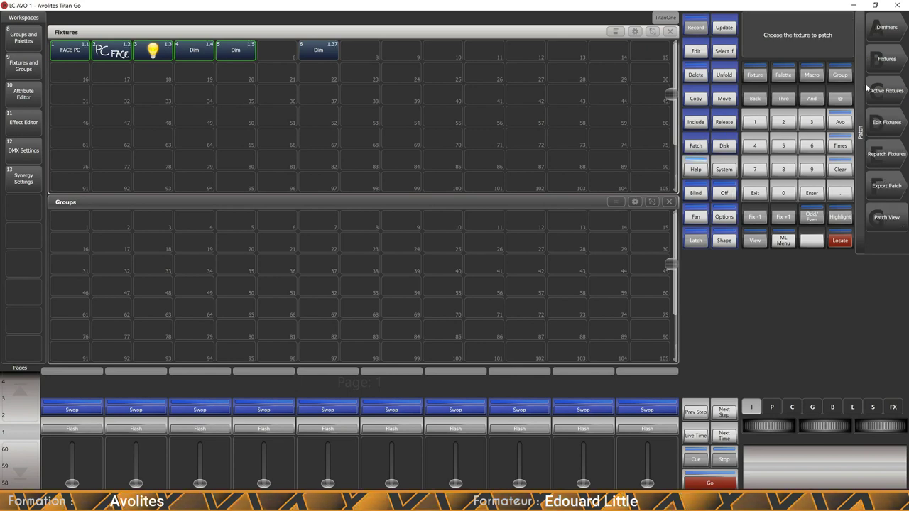
pyautogui.click(892, 59)
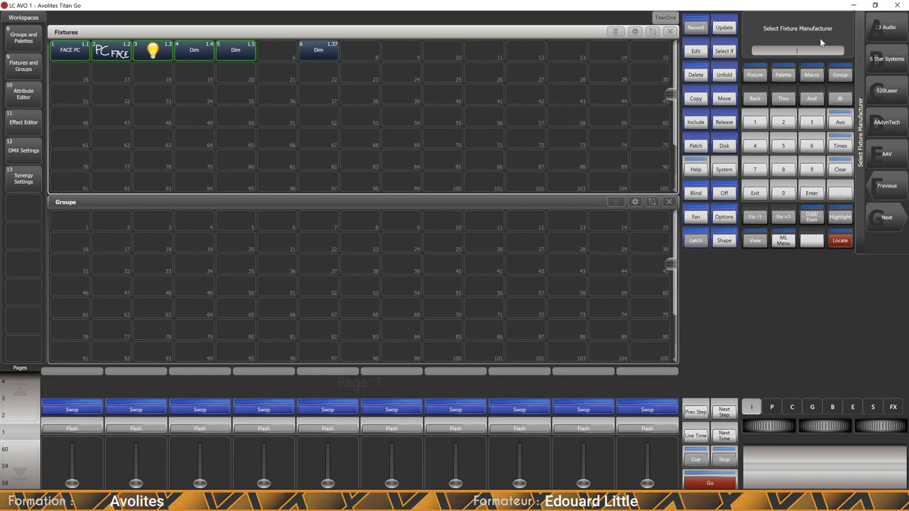
pyautogui.write('martin')
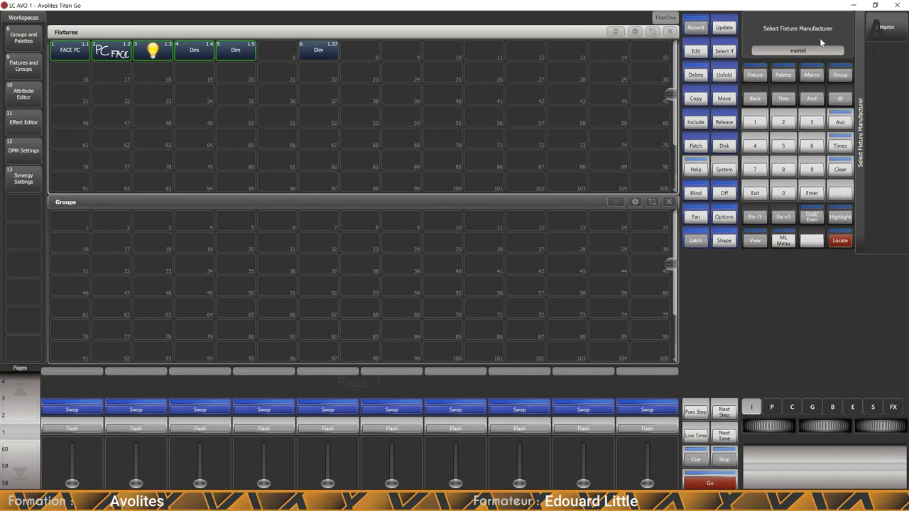
pyautogui.click(885, 28)
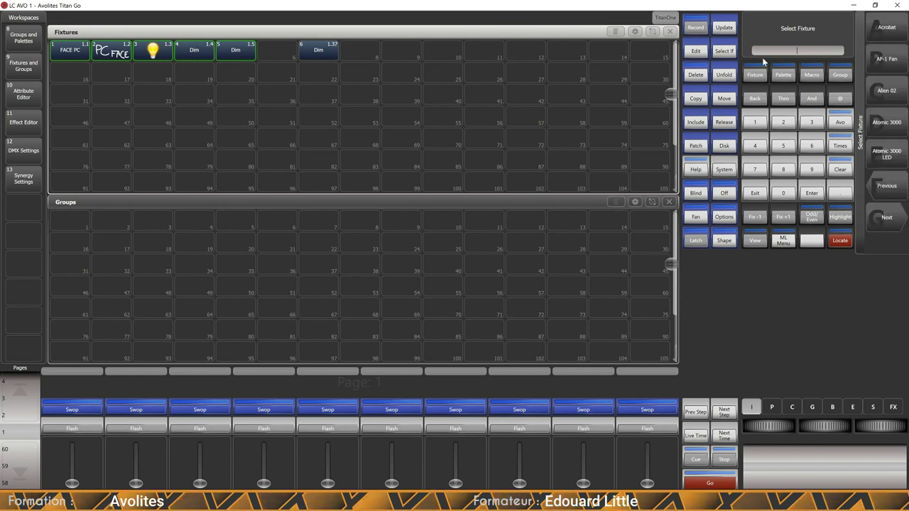
pyautogui.write('v')
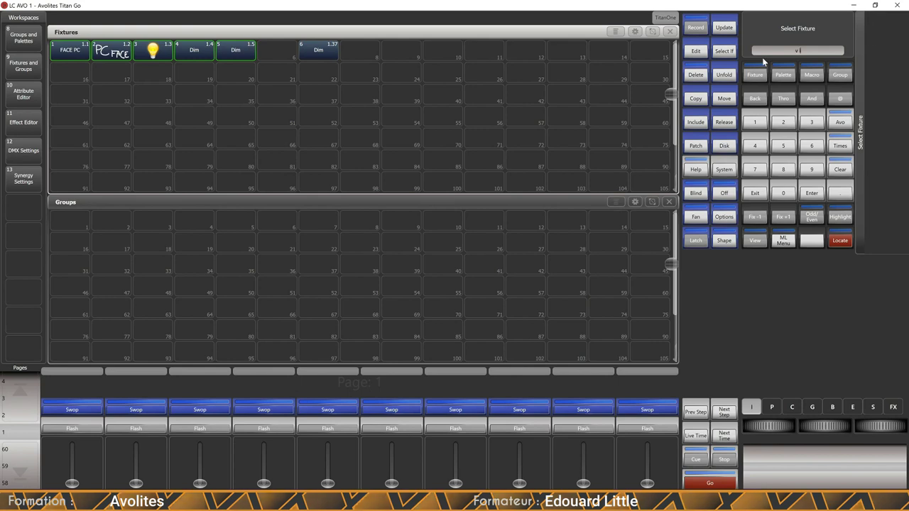
pyautogui.write('ip')
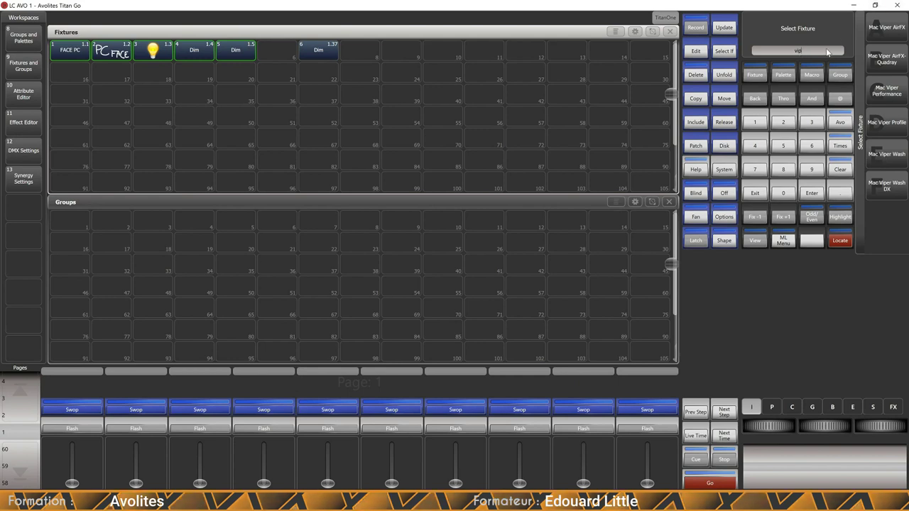
pyautogui.click(882, 124)
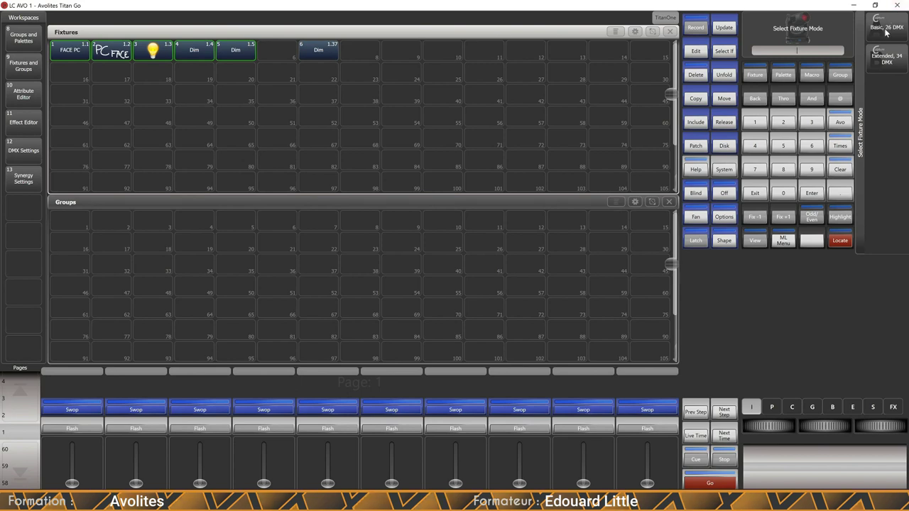
pyautogui.click(885, 28)
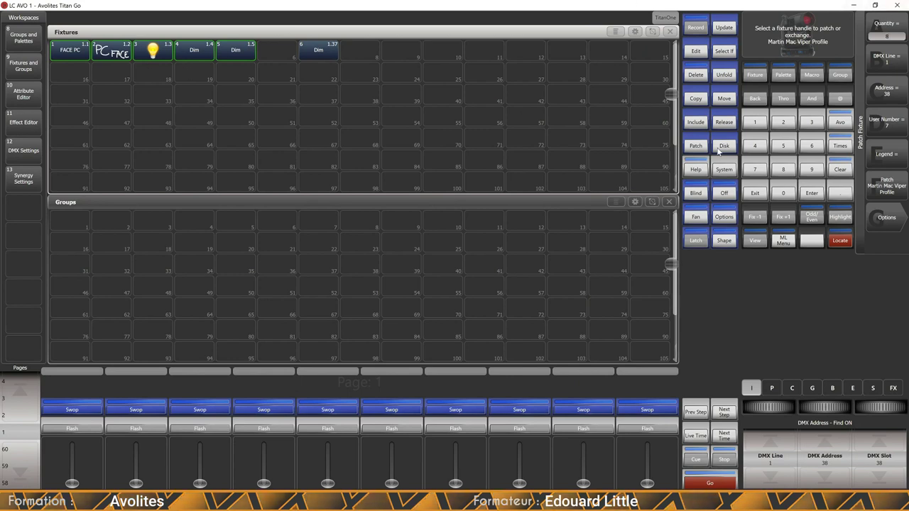
# Step: Patch 8 Mac Viper Profiles with user numbers from 101 starting at fixture handle 61, and leave patching with the programmer cleared
pyautogui.click(891, 124)
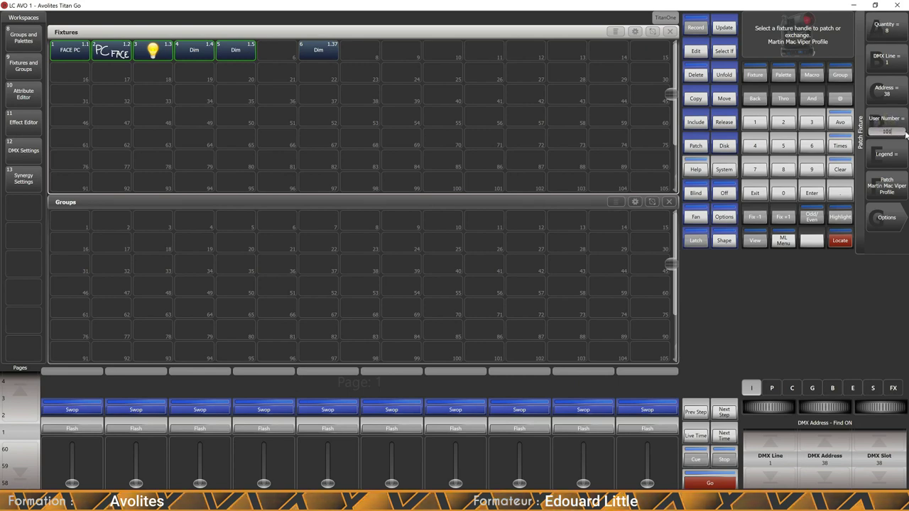
pyautogui.click(78, 132)
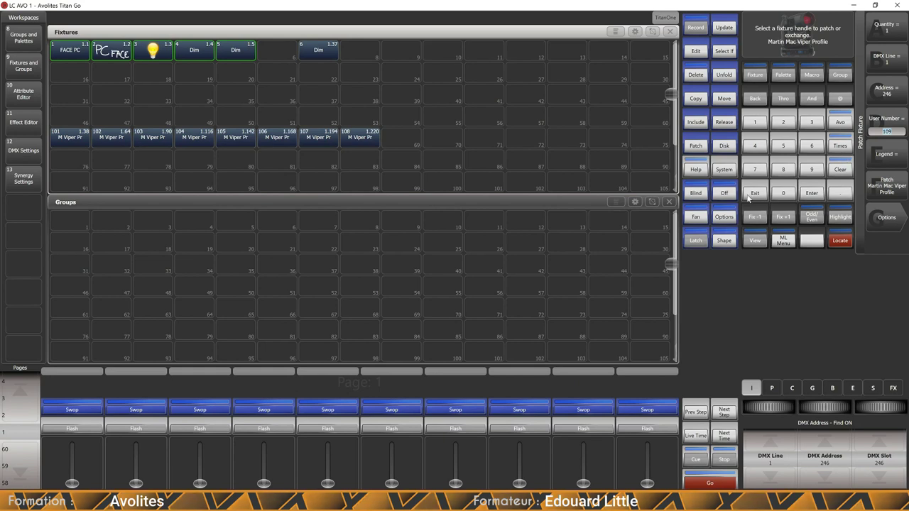
pyautogui.click(839, 124)
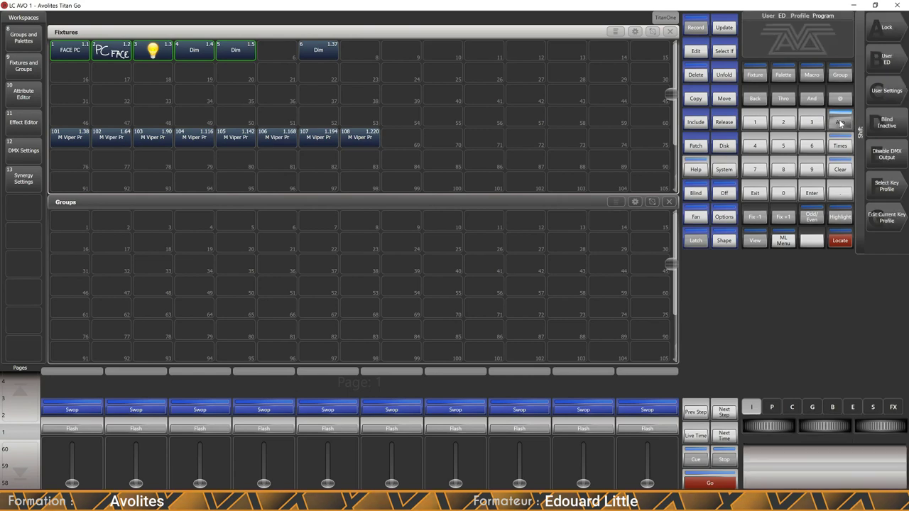
pyautogui.click(755, 194)
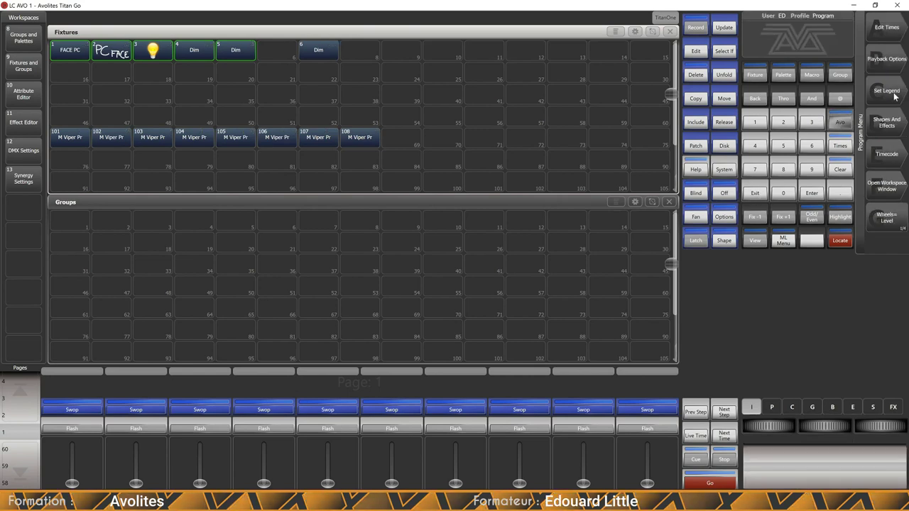
pyautogui.click(840, 169)
pyautogui.click(843, 170)
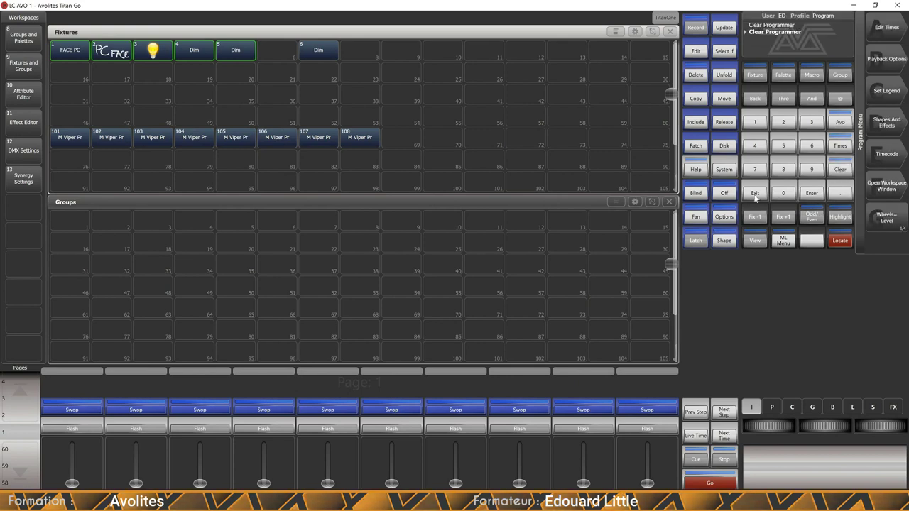
# Step: Examine the channel list of Mac Viper Profile 101 in its fixture view and close the view
pyautogui.click(755, 240)
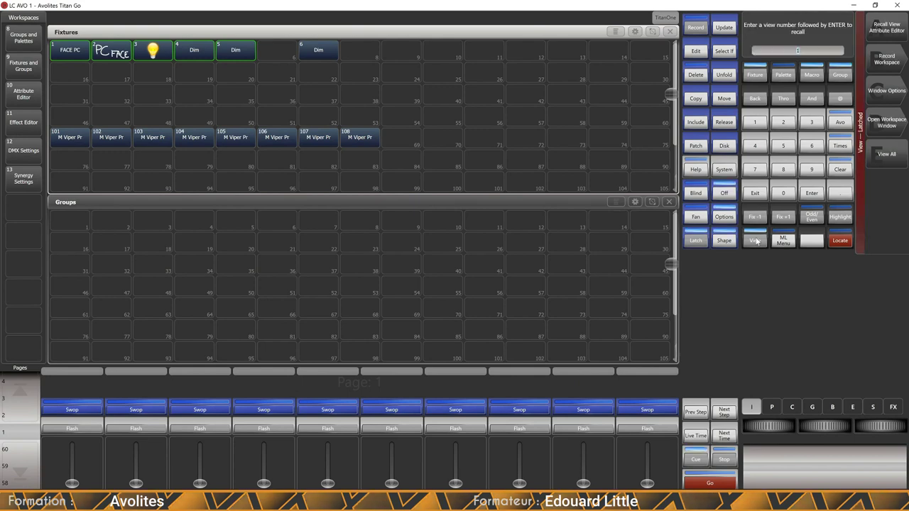
pyautogui.click(73, 141)
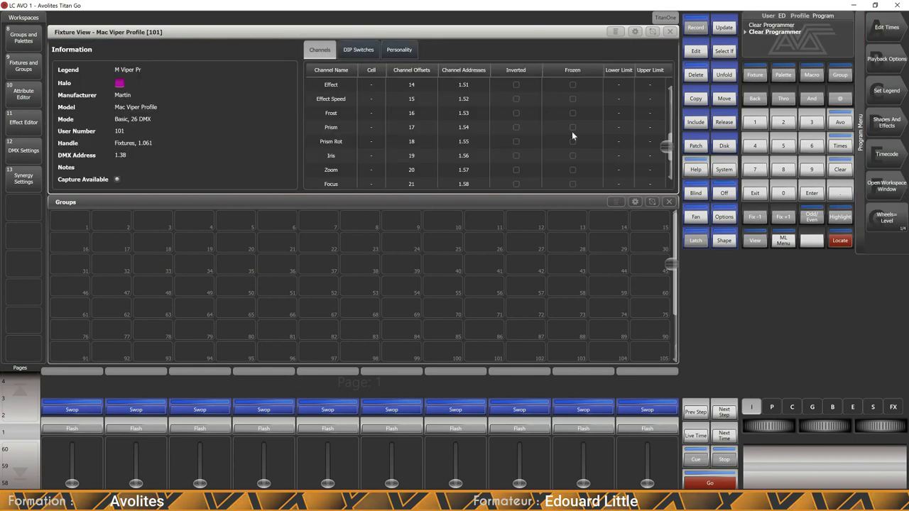
pyautogui.moveTo(672, 149); pyautogui.dragTo(672, 57)
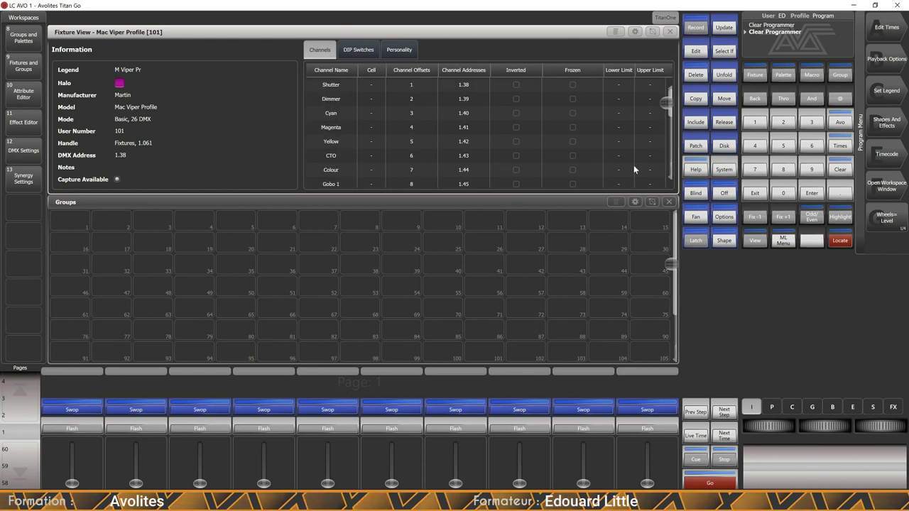
pyautogui.moveTo(666, 104); pyautogui.dragTo(666, 77)
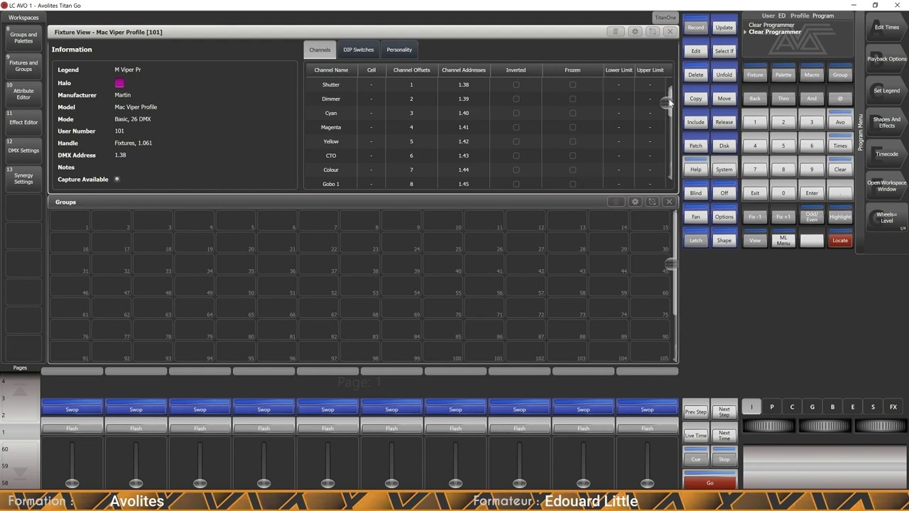
pyautogui.moveTo(671, 103)
pyautogui.mouseDown()
pyautogui.moveTo(670, 172)
pyautogui.moveTo(670, 103)
pyautogui.mouseUp()
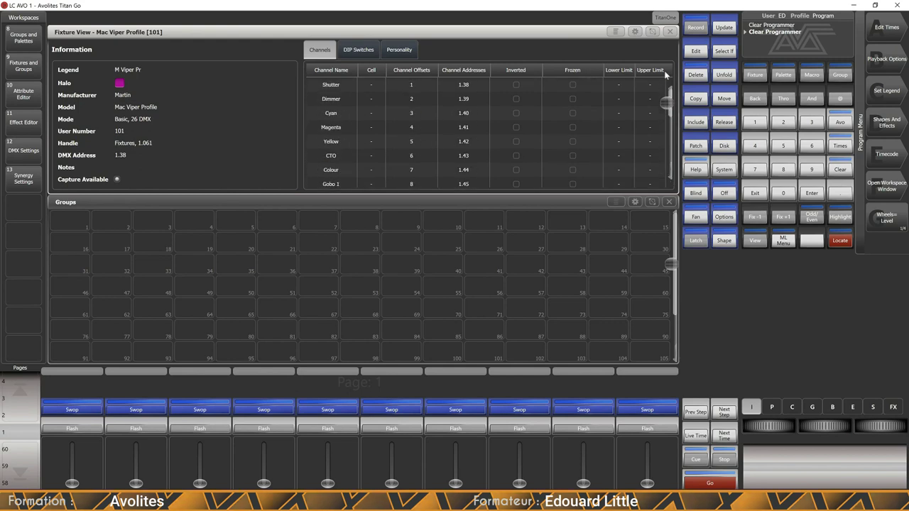
pyautogui.click(669, 32)
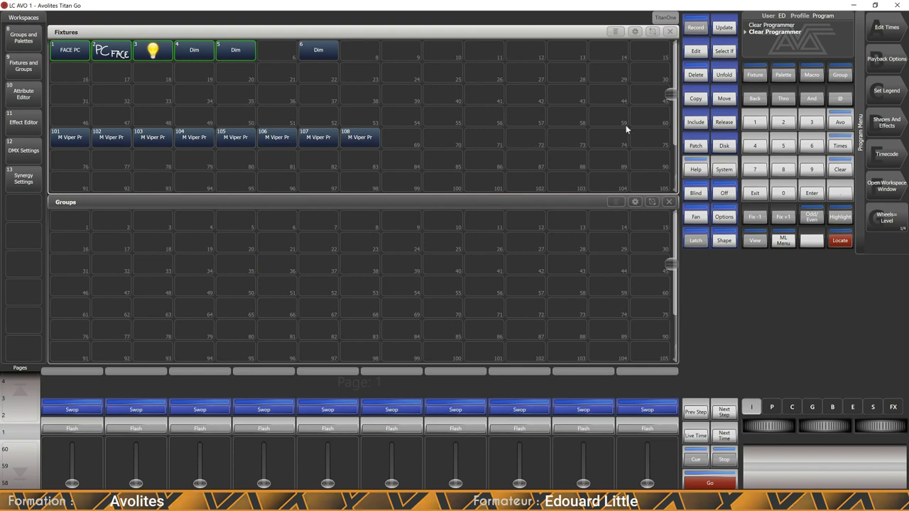
# Step: Open the Capture Visualiser over the first columns of the Groups window, check the FACE PC dimmer in it and clear the programmer
pyautogui.click(886, 189)
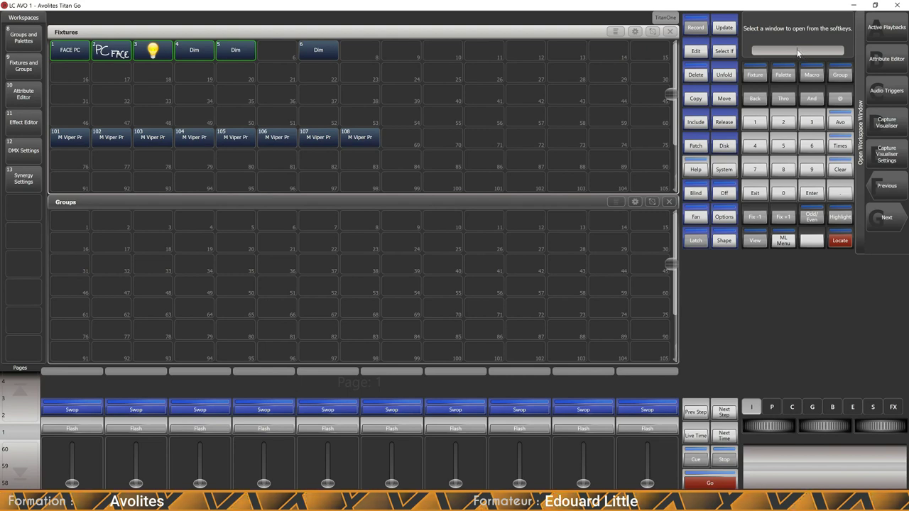
pyautogui.click(885, 123)
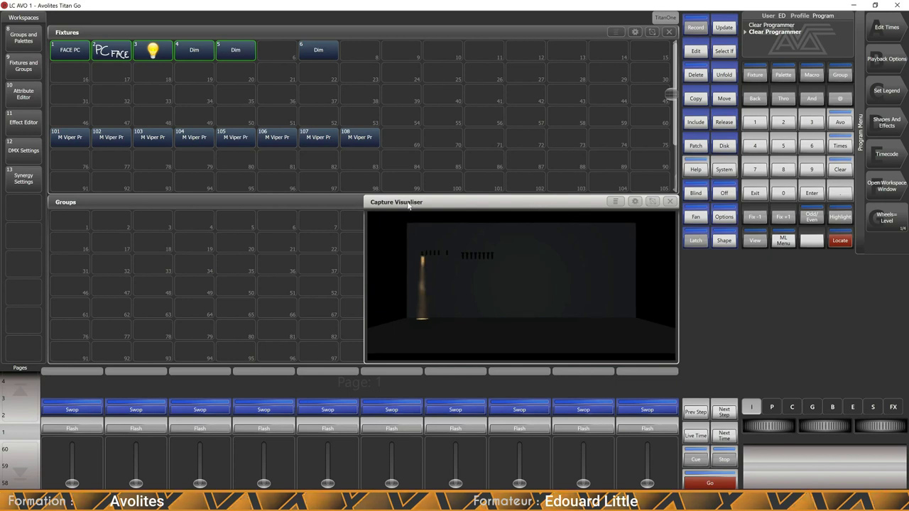
pyautogui.click(652, 201)
pyautogui.moveTo(61, 215); pyautogui.dragTo(354, 339)
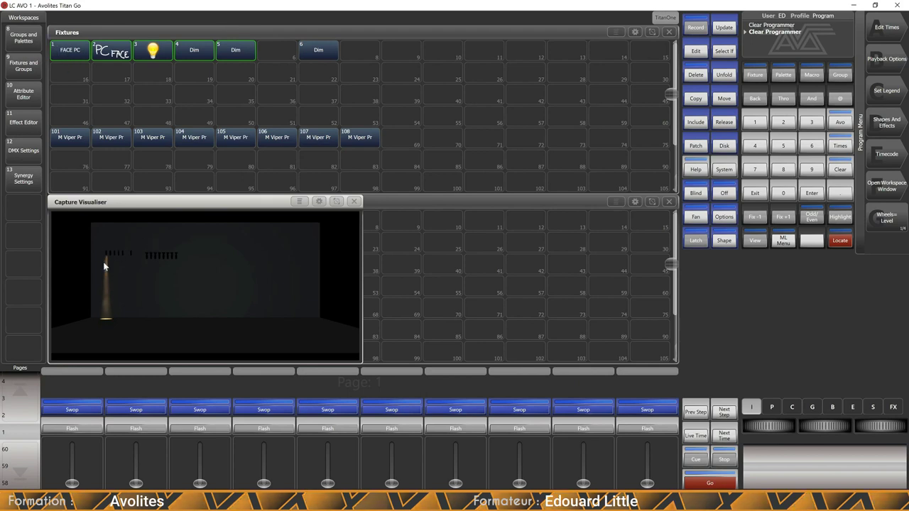
pyautogui.click(70, 52)
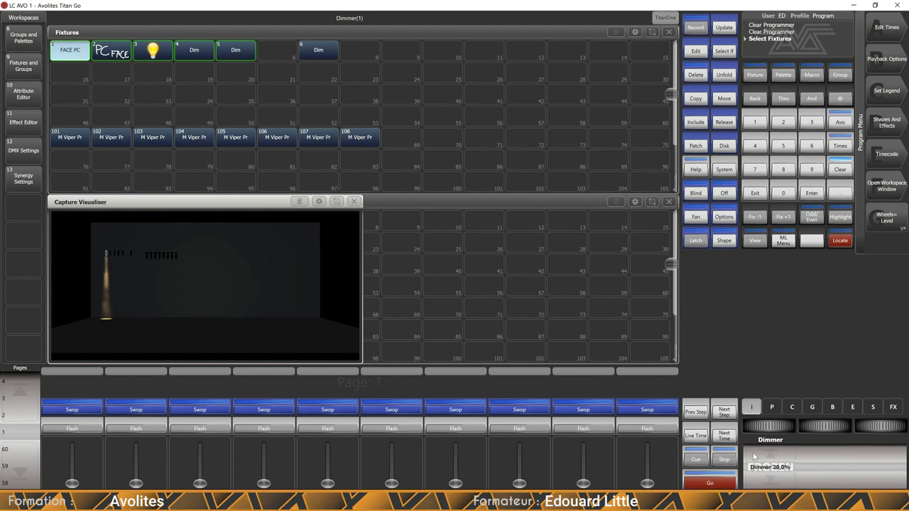
pyautogui.click(843, 175)
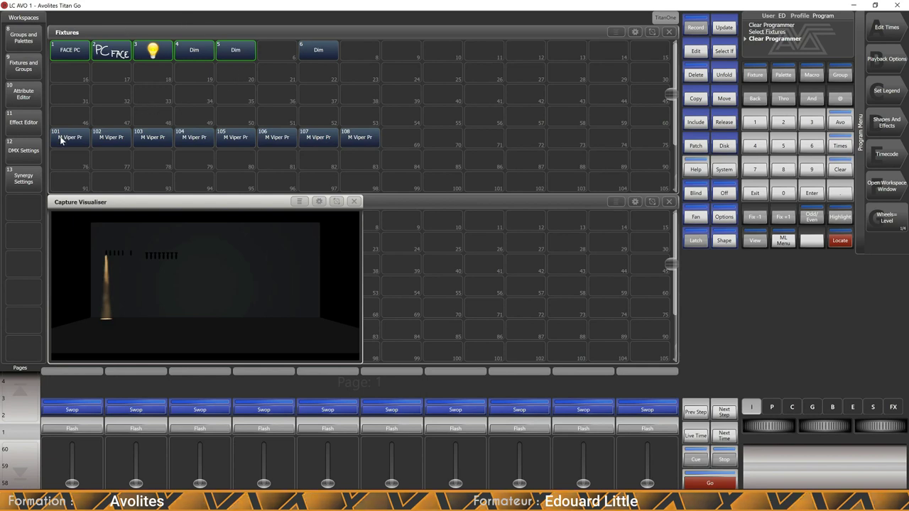
# Step: Select Mac Viper Profiles 101 to 108 and set their Control attribute to Safe
pyautogui.moveTo(61, 139); pyautogui.dragTo(367, 137)
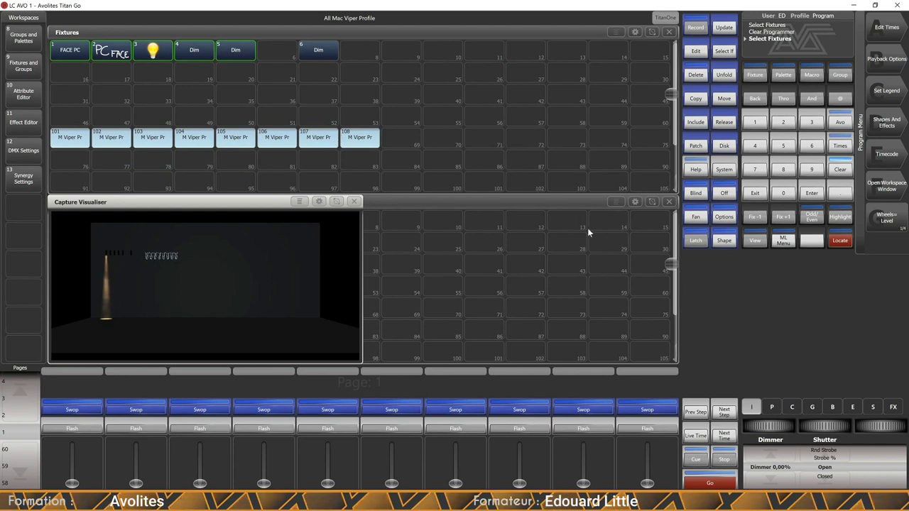
pyautogui.click(874, 409)
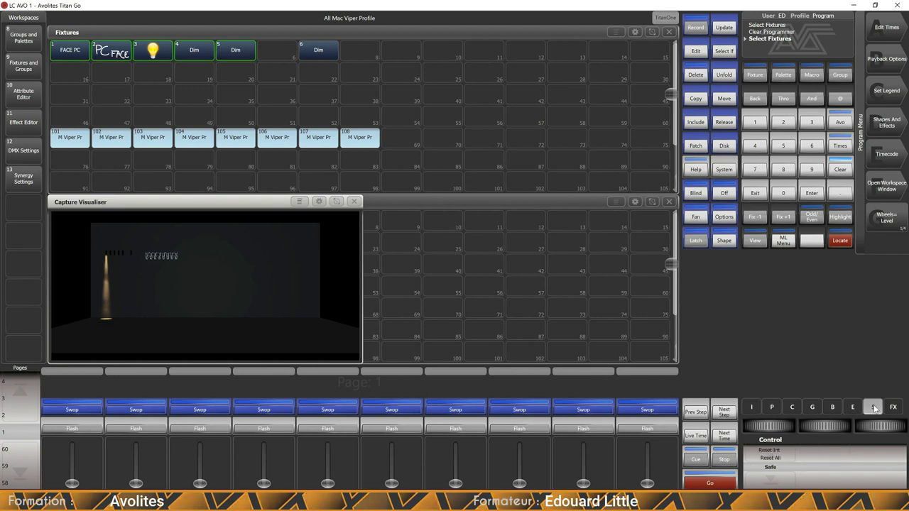
pyautogui.click(770, 467)
pyautogui.scroll(-5, 768, 426)
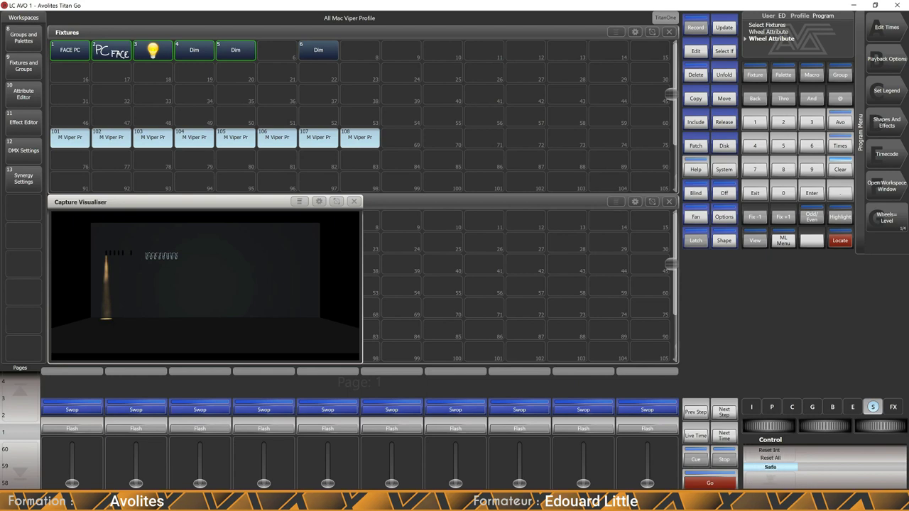
# Step: Run the Lamp On macro for the eight selected Mac Viper Profiles
pyautogui.click(784, 243)
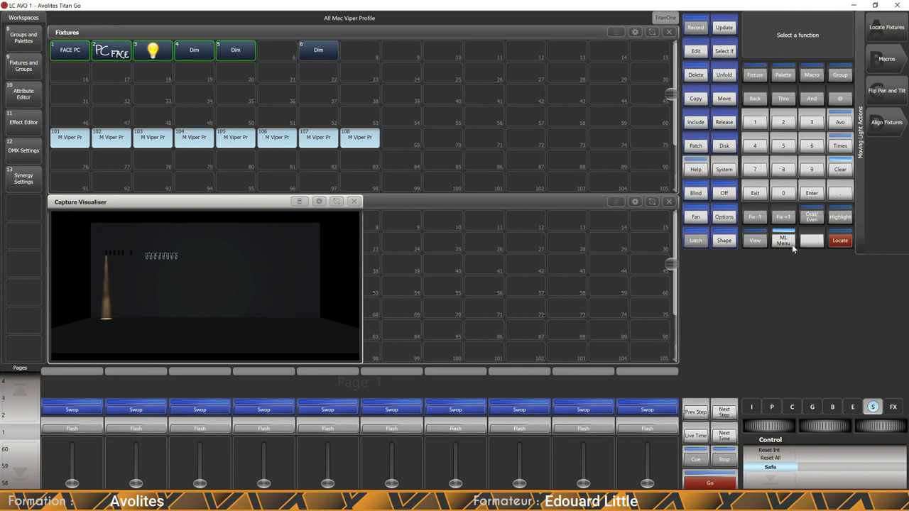
pyautogui.click(890, 57)
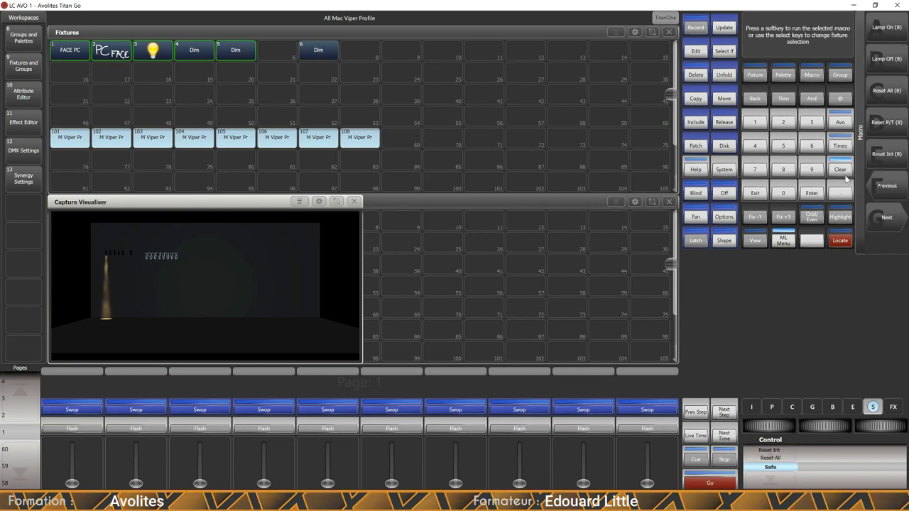
pyautogui.click(887, 28)
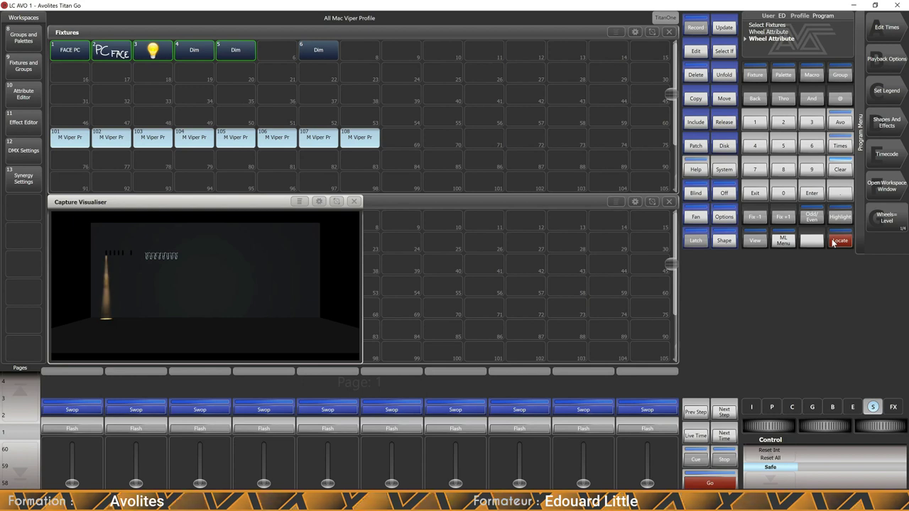
# Step: Locate the selected Mac Viper Profiles to see their beams in the visualiser, and clear the programmer
pyautogui.click(840, 240)
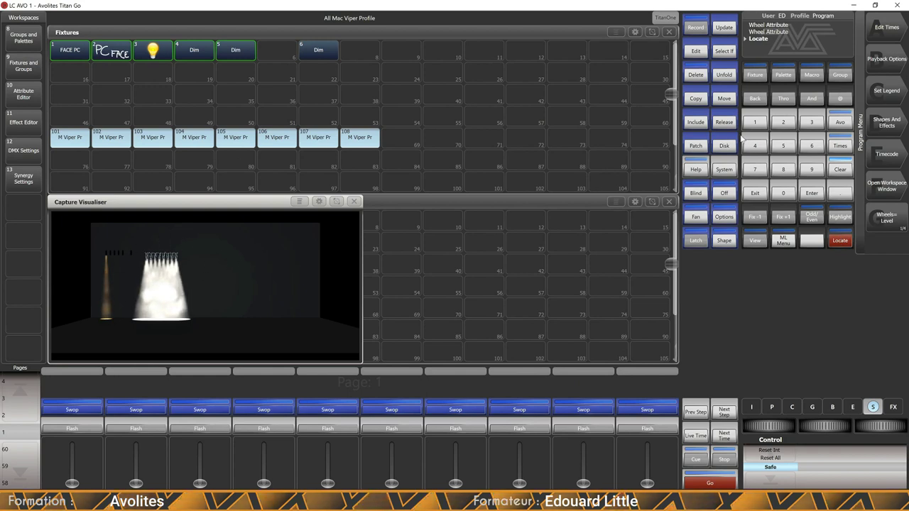
pyautogui.click(840, 169)
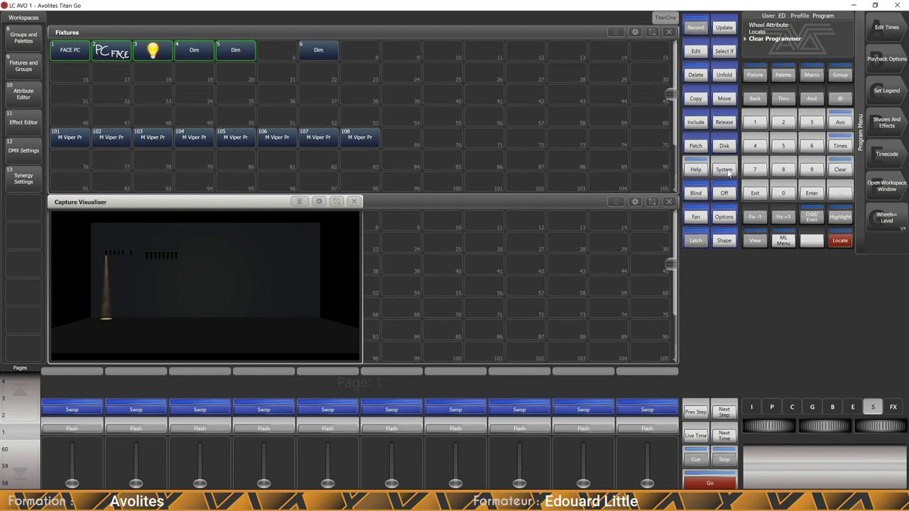
# Step: Examine the patched fixtures and the occupied and free DMX ranges of line 1 in the Patch View
pyautogui.click(693, 147)
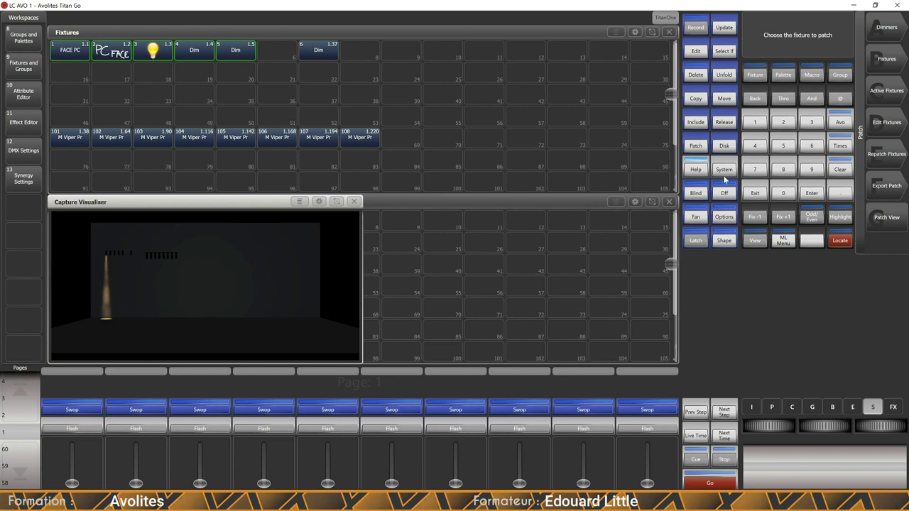
pyautogui.click(887, 220)
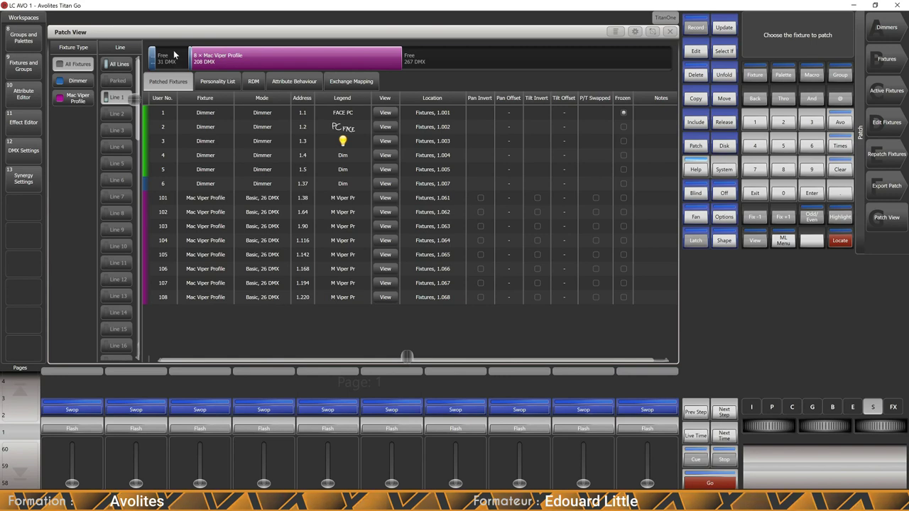
pyautogui.click(177, 64)
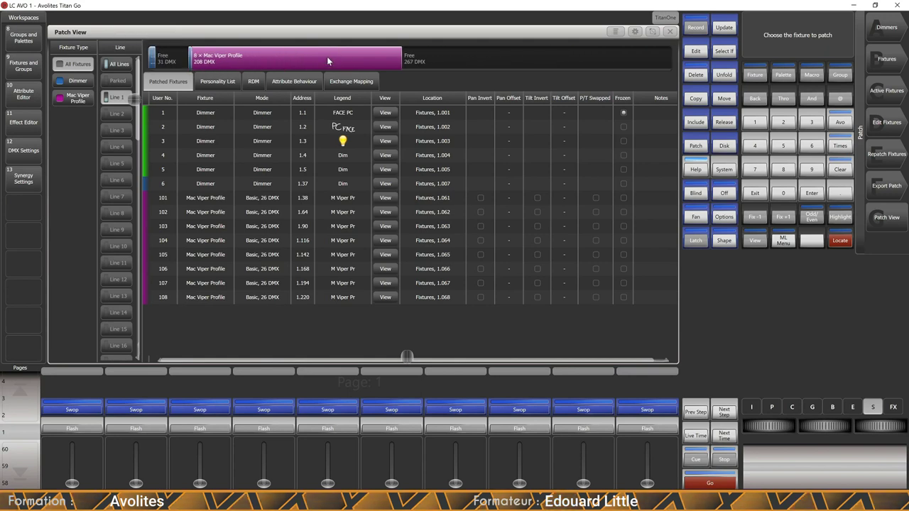
pyautogui.click(441, 62)
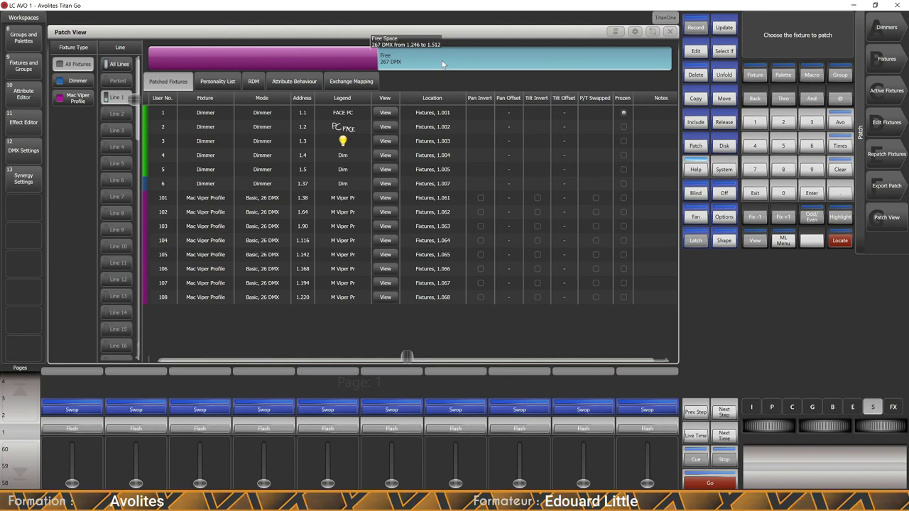
pyautogui.click(441, 60)
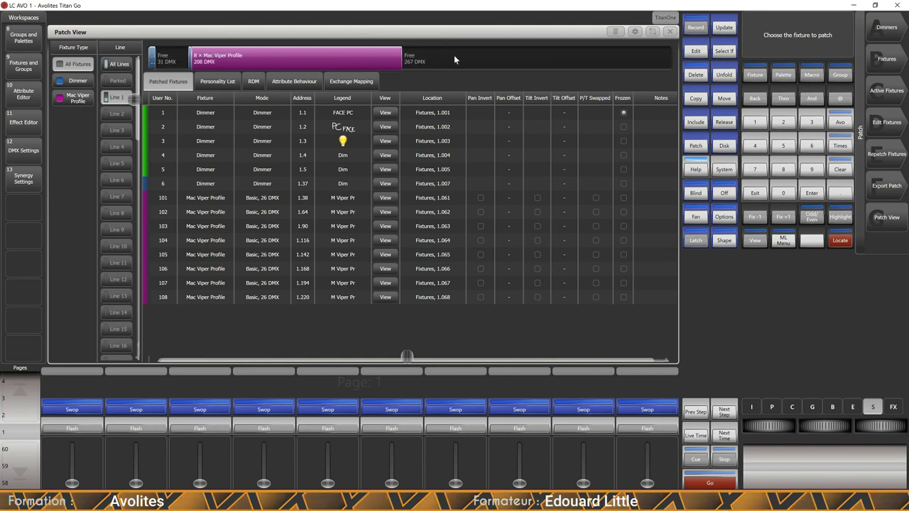
# Step: Search the personality list for T1 and choose the Robe Robin T1 Profile in Mode 1, 49 DMX
pyautogui.click(217, 82)
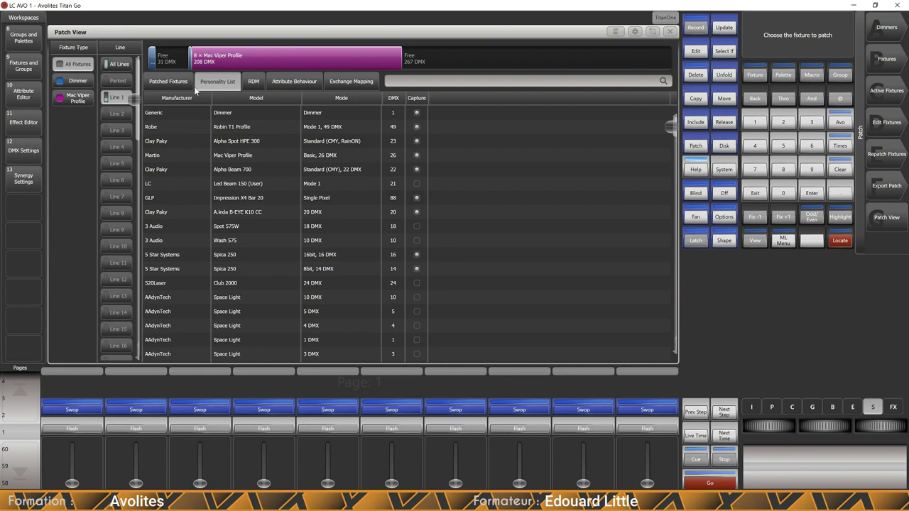
pyautogui.click(432, 84)
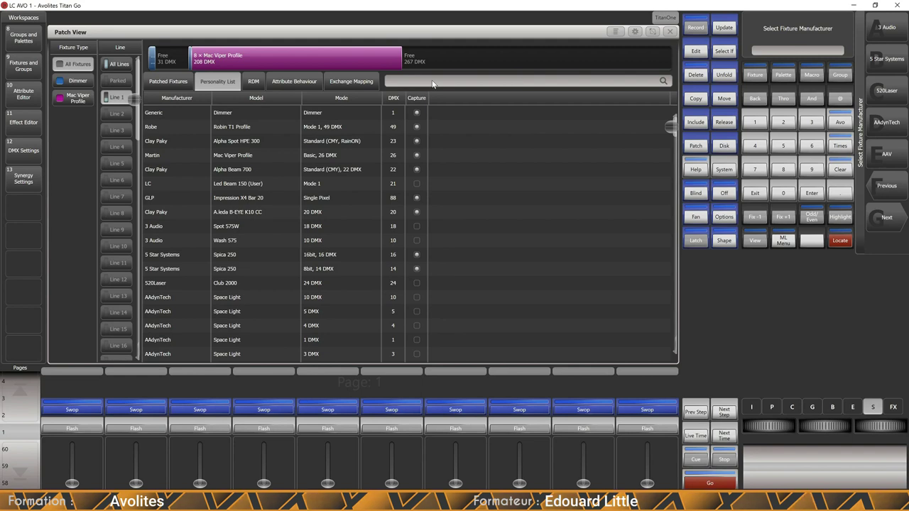
pyautogui.write('T1')
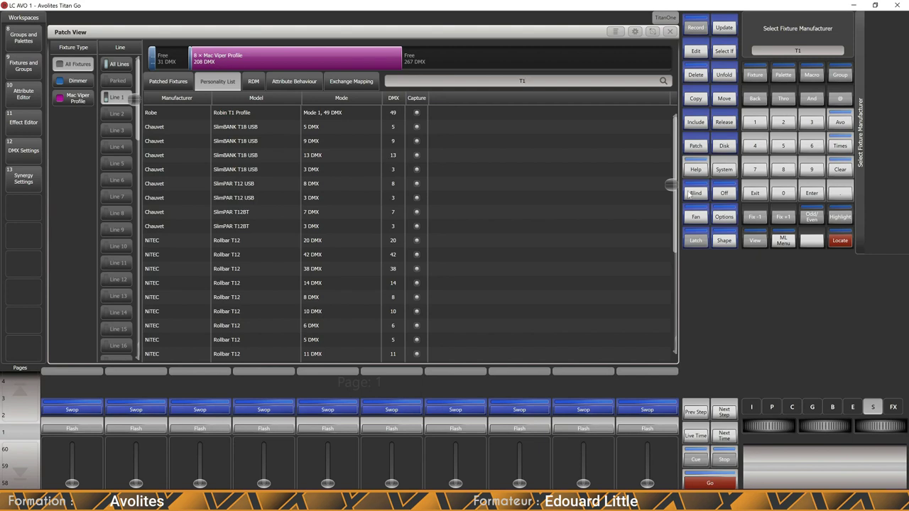
pyautogui.moveTo(677, 186); pyautogui.dragTo(674, 261)
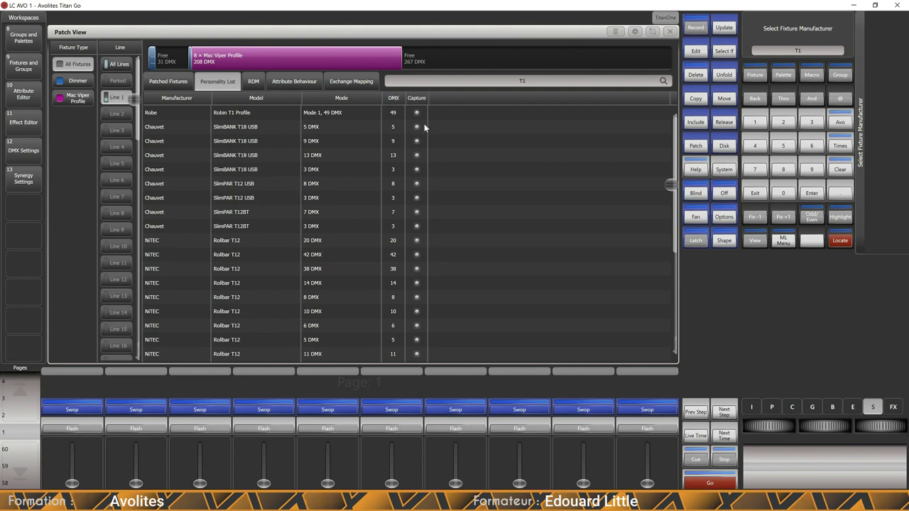
pyautogui.click(175, 113)
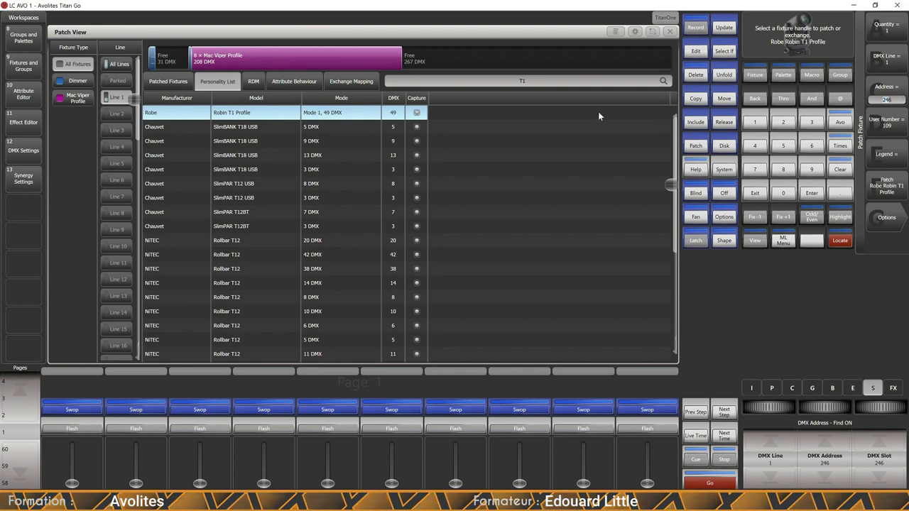
# Step: Patch 8 Robin T1 Profiles with user numbers from 109, starting at fixture handle 76, and leave patching with the programmer cleared
pyautogui.click(868, 32)
pyautogui.write('8')
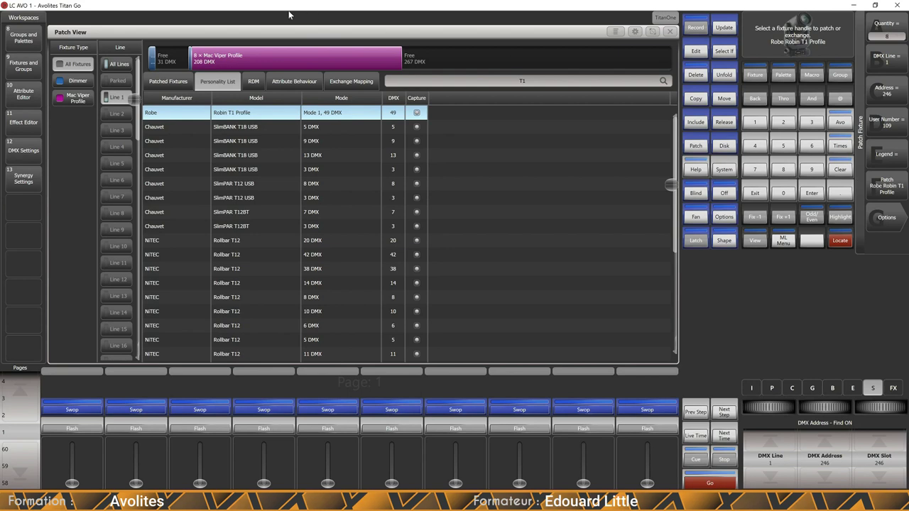
pyautogui.click(23, 66)
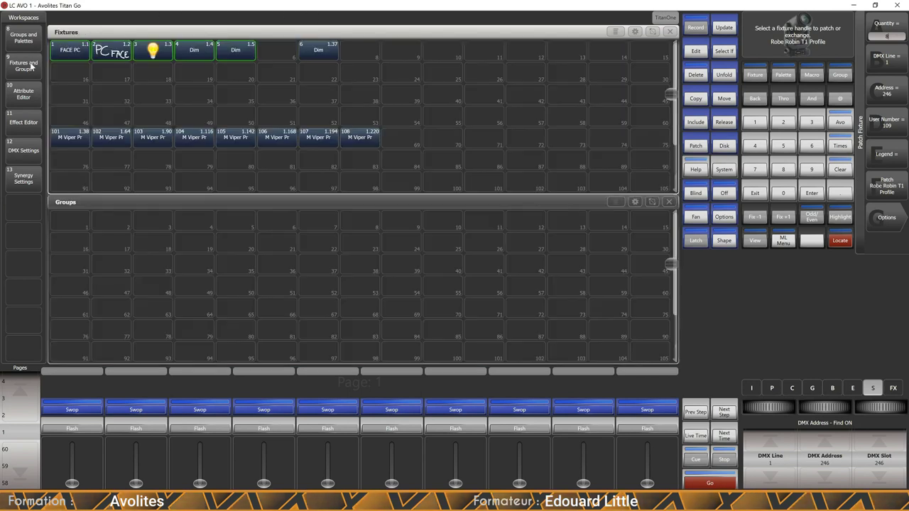
pyautogui.click(69, 163)
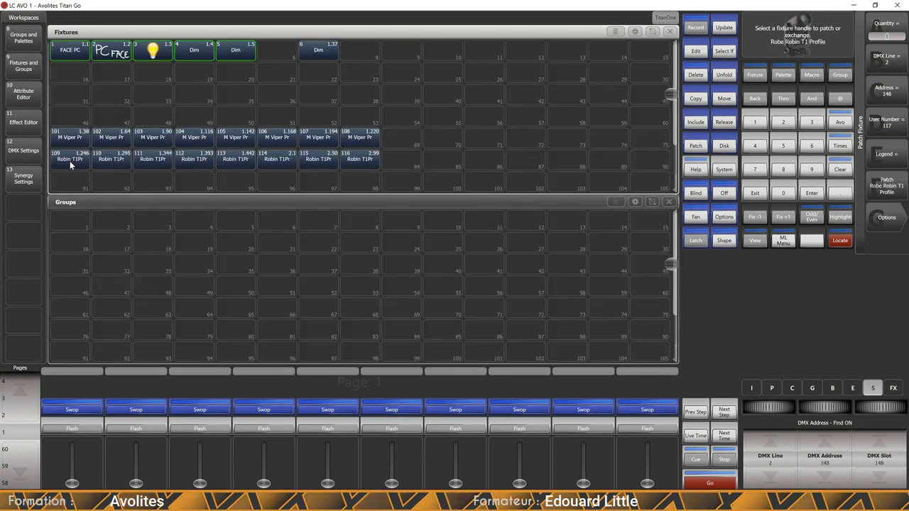
pyautogui.click(839, 122)
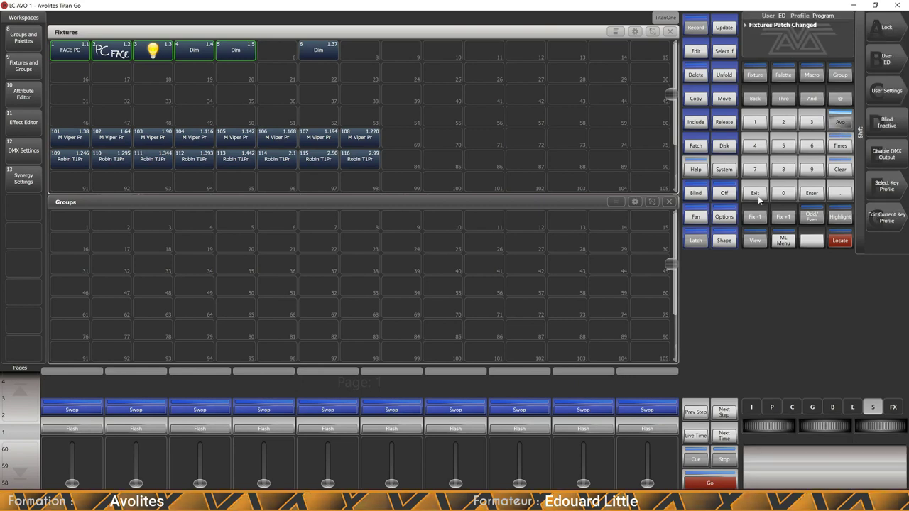
pyautogui.click(840, 170)
pyautogui.click(840, 169)
pyautogui.click(840, 170)
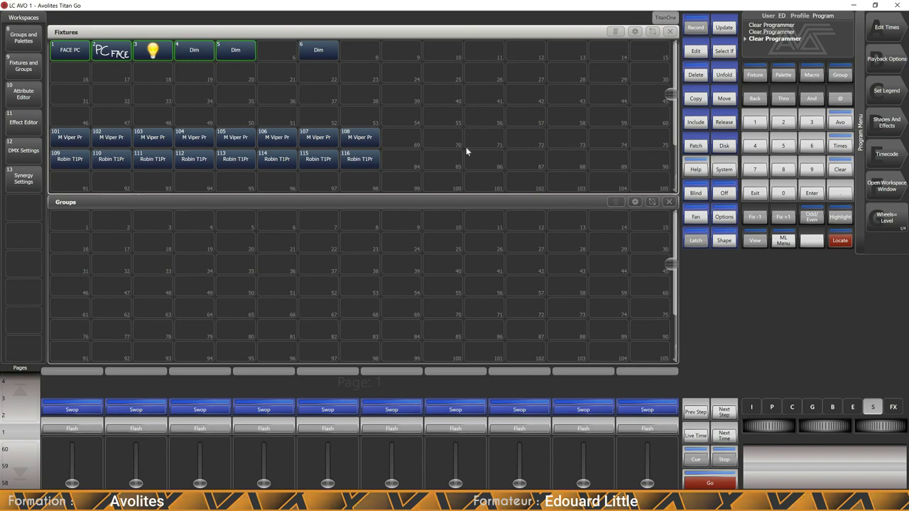
# Step: Select all patched dimmers, Mac Viper Profiles and Robin T1 Profiles, and clear the selection
pyautogui.moveTo(51, 41); pyautogui.dragTo(485, 166)
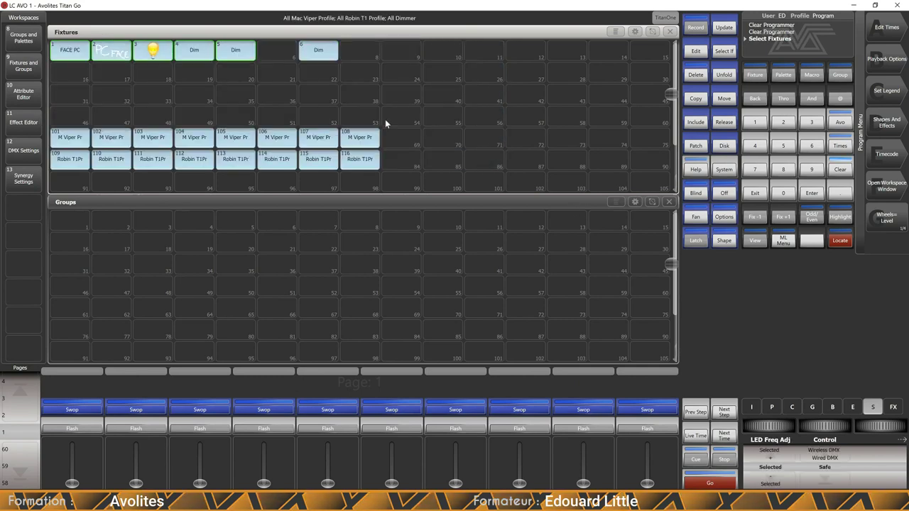
pyautogui.click(841, 168)
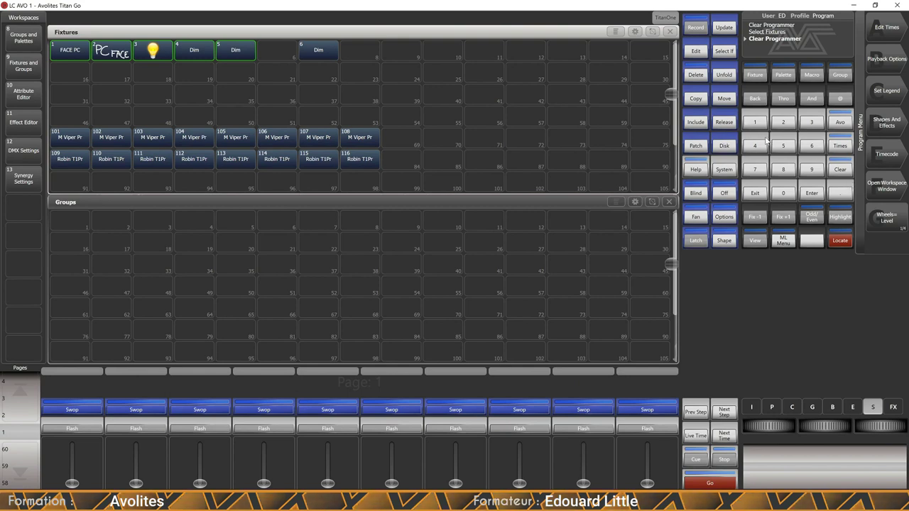
# Step: Open the DMX settings and examine the overview of how DMX lines are assigned to the output devices
pyautogui.click(840, 122)
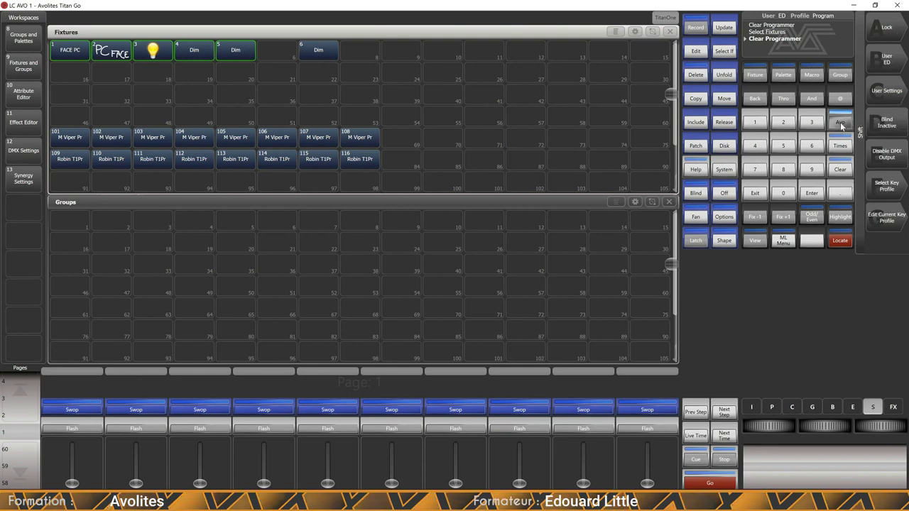
pyautogui.click(722, 147)
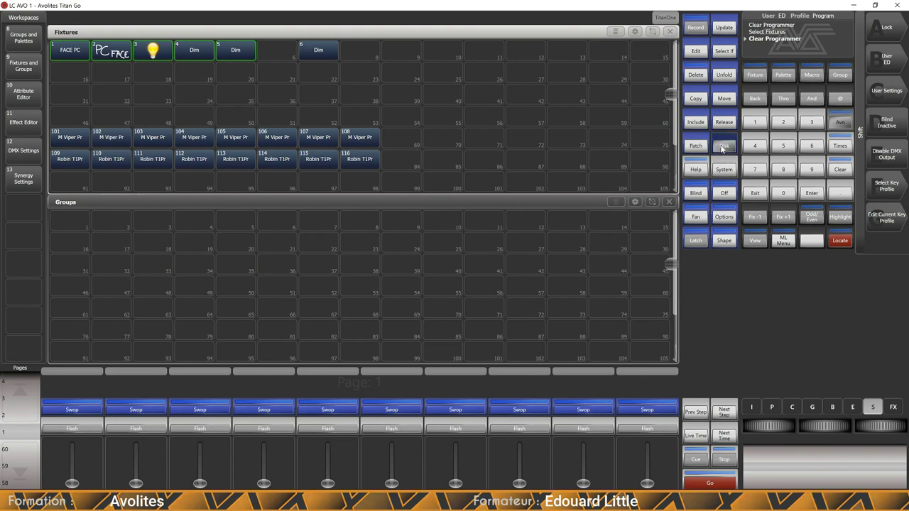
pyautogui.click(882, 218)
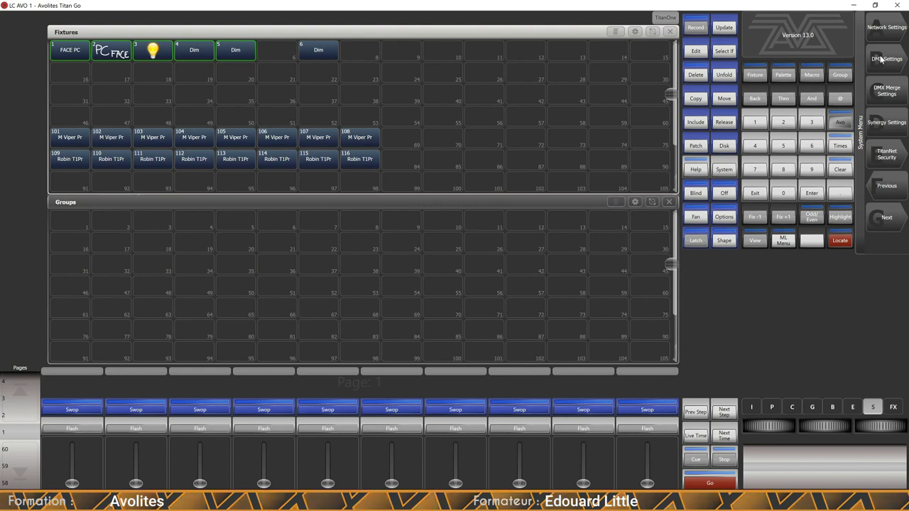
pyautogui.click(880, 60)
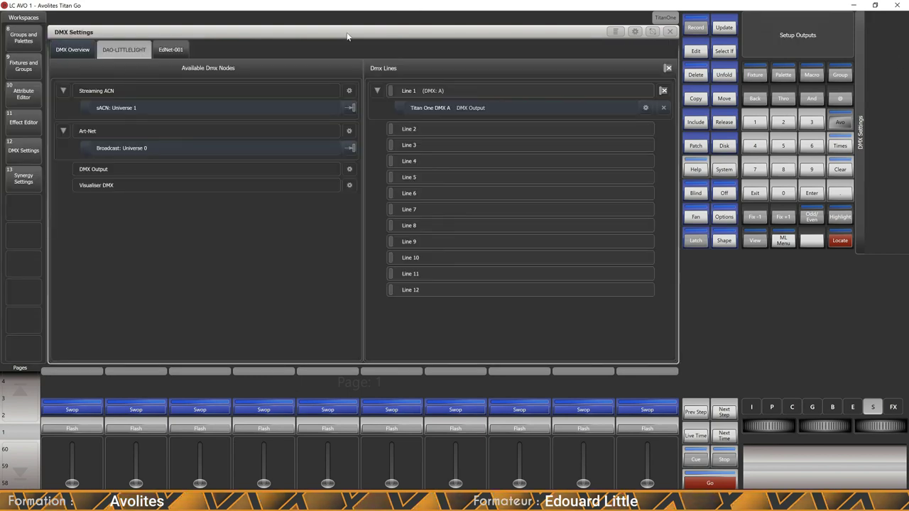
pyautogui.click(71, 51)
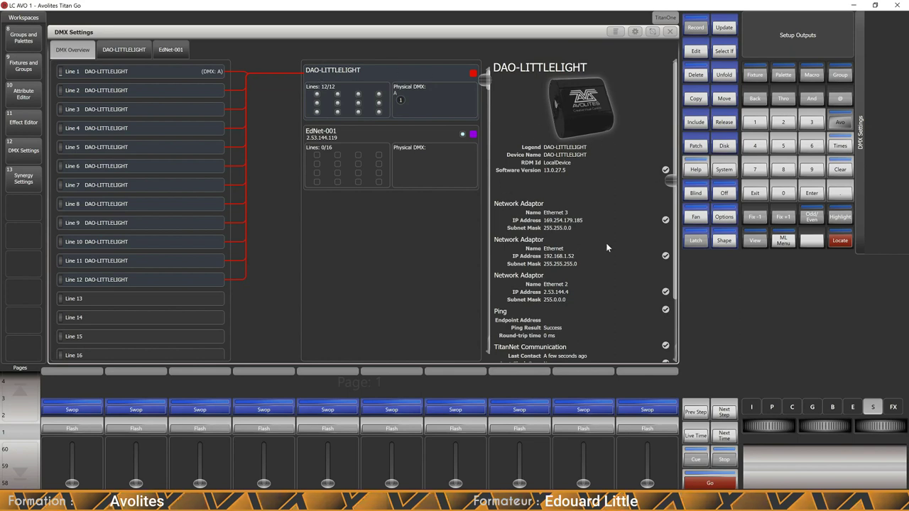
# Step: Examine the network, ping, communication and processing details of the DAO-LITTLELIGHT and EdNet-001 devices
pyautogui.scroll(-1, 671, 185)
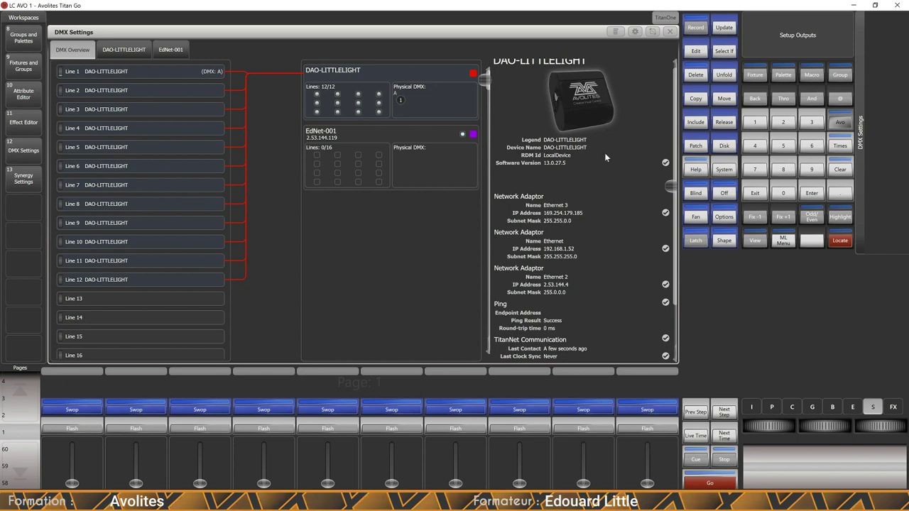
pyautogui.moveTo(671, 186); pyautogui.dragTo(661, 241)
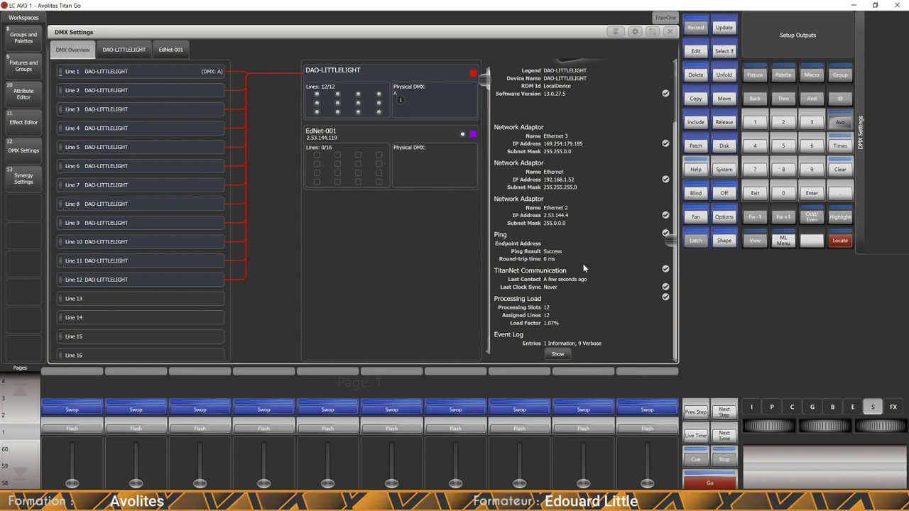
pyautogui.click(343, 132)
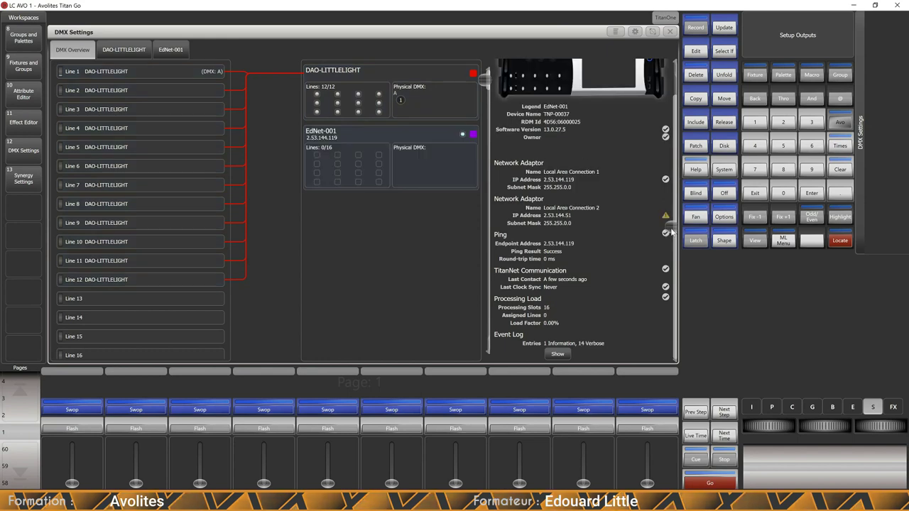
pyautogui.moveTo(671, 232); pyautogui.dragTo(667, 128)
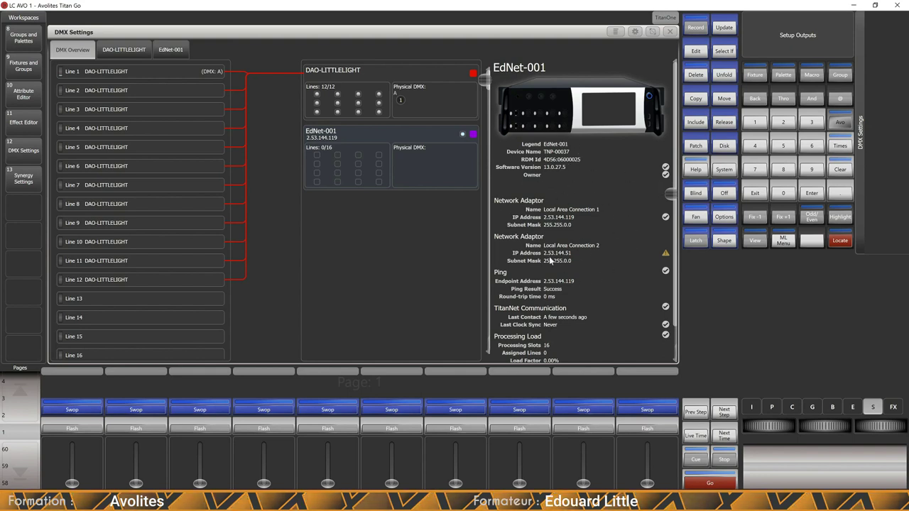
pyautogui.moveTo(671, 196); pyautogui.dragTo(668, 174)
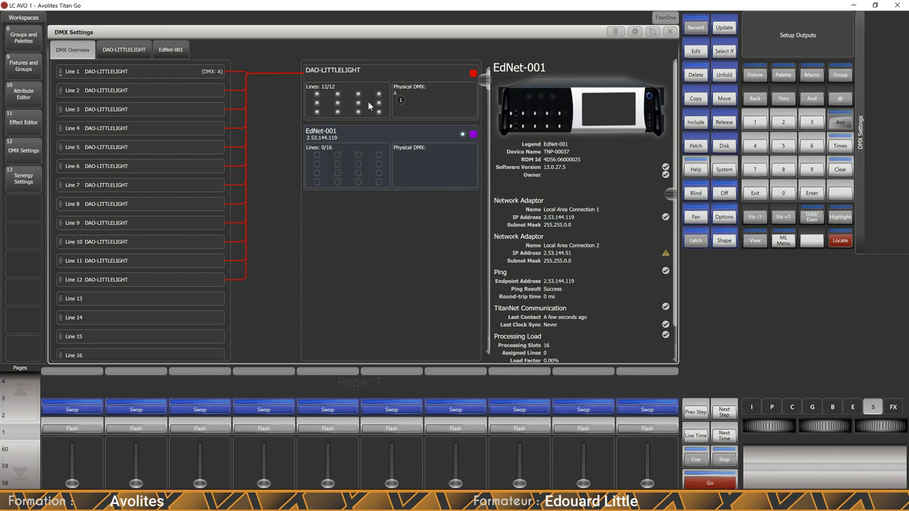
pyautogui.scroll(-2, 675, 201)
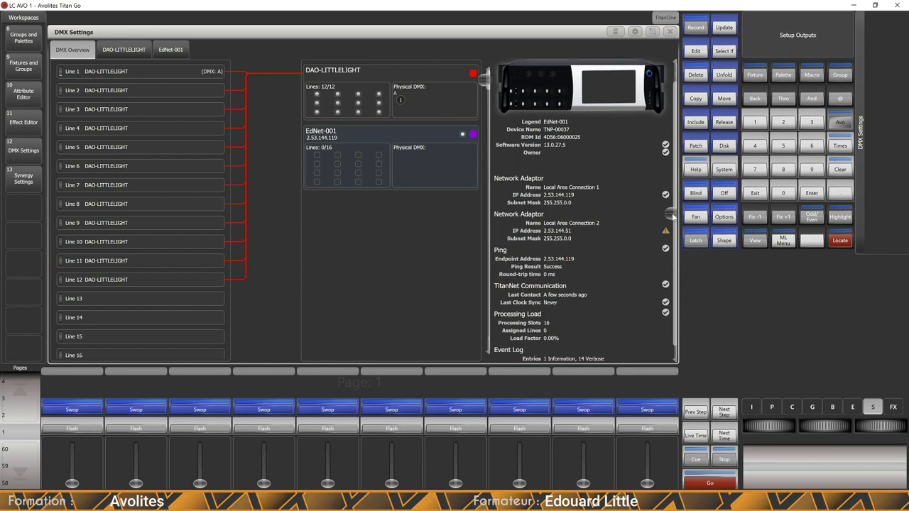
# Step: Assign DMX lines 13 to 15 to EdNet-001 and review the line outputs of both devices, ending on DAO-LITTLELIGHT
pyautogui.click(111, 298)
pyautogui.moveTo(111, 298); pyautogui.dragTo(83, 342)
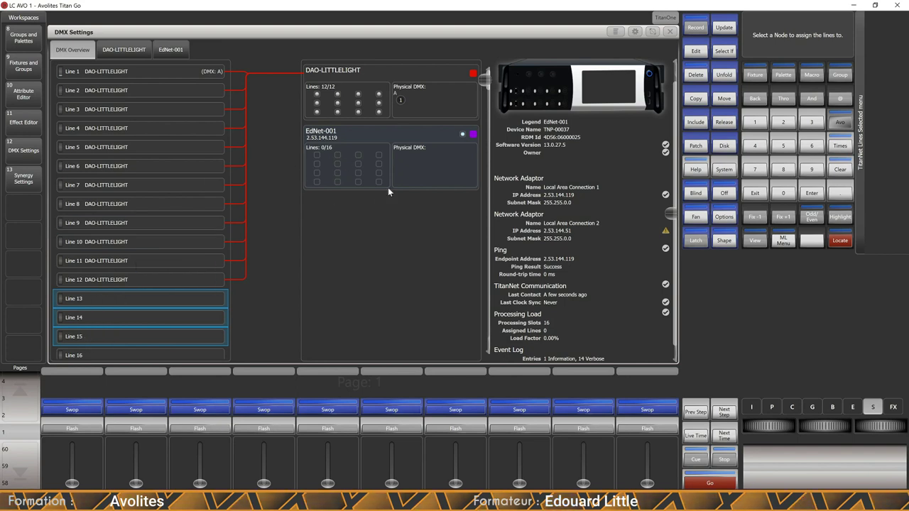
pyautogui.click(350, 165)
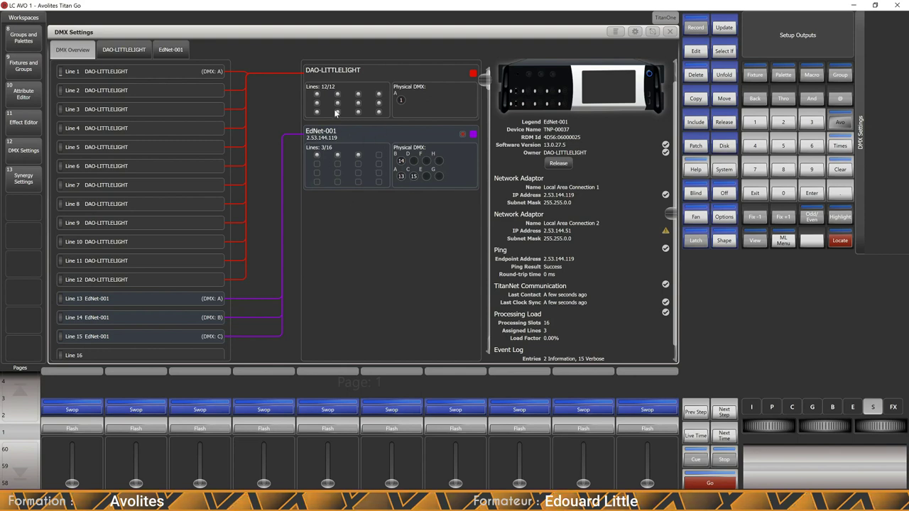
pyautogui.click(142, 49)
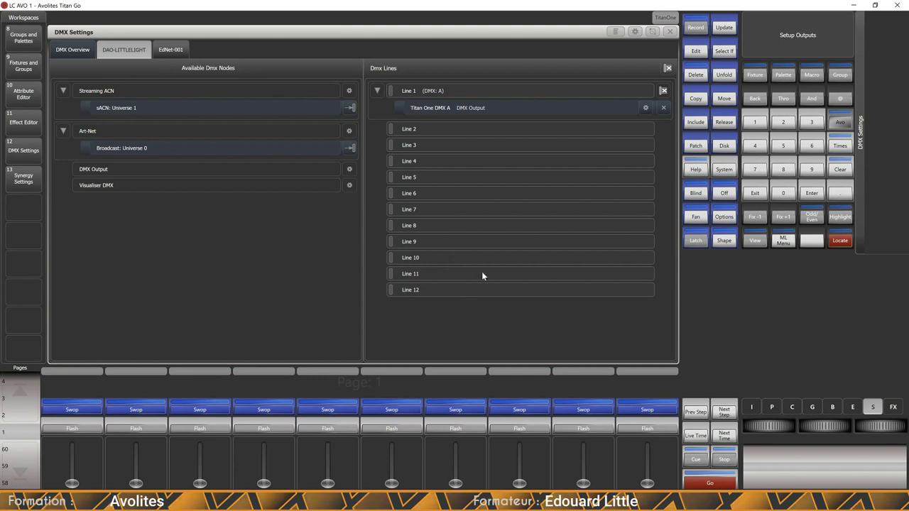
pyautogui.click(170, 50)
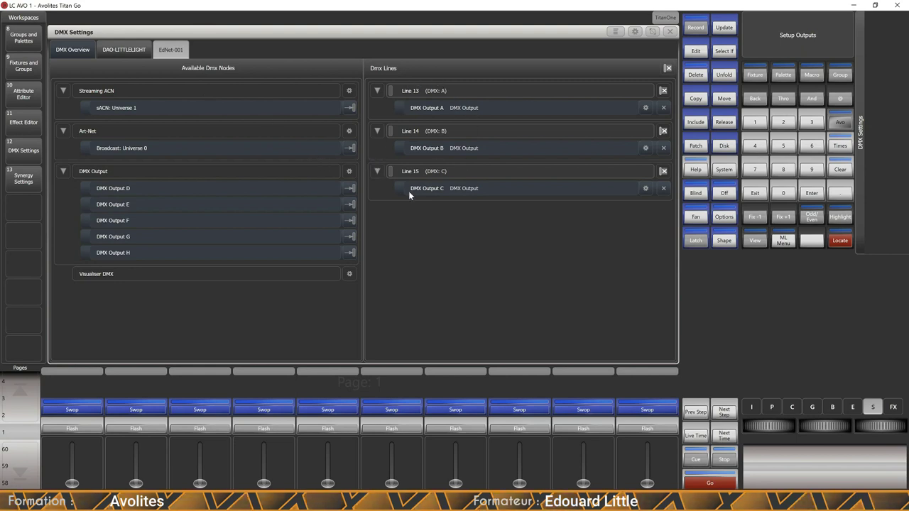
pyautogui.click(129, 50)
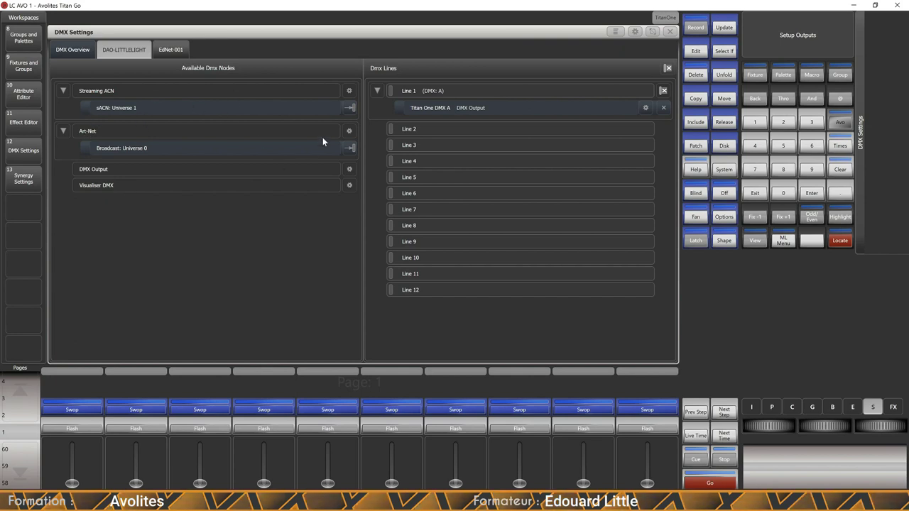
# Step: Remove the Titan One DMX A output from Line 1 and assign it to Line 1 again
pyautogui.click(664, 108)
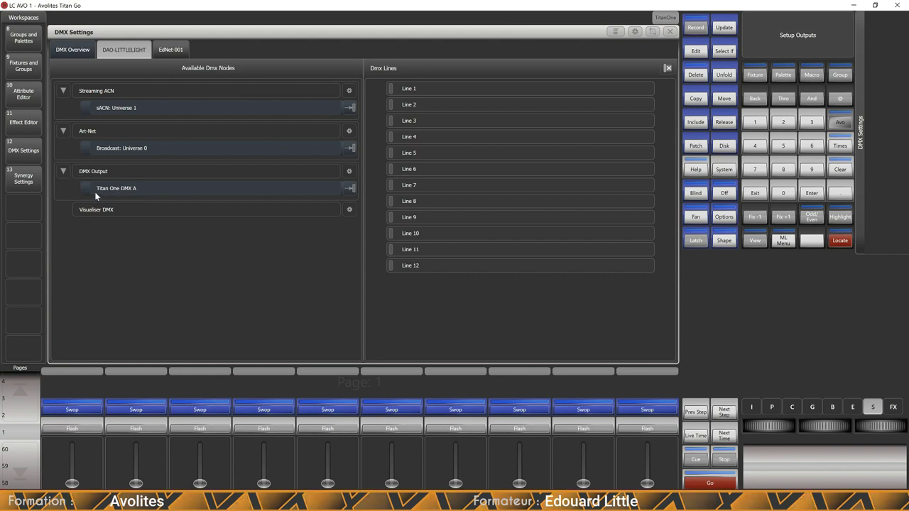
pyautogui.click(157, 188)
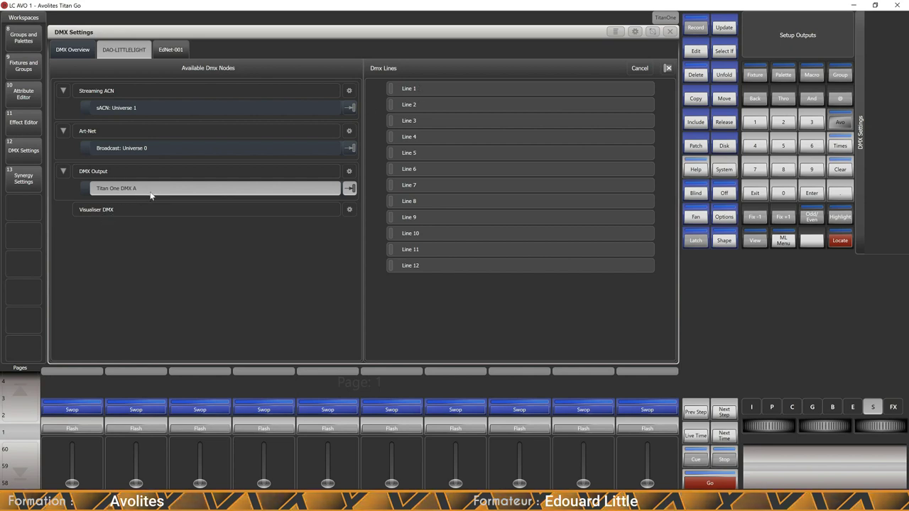
pyautogui.click(442, 87)
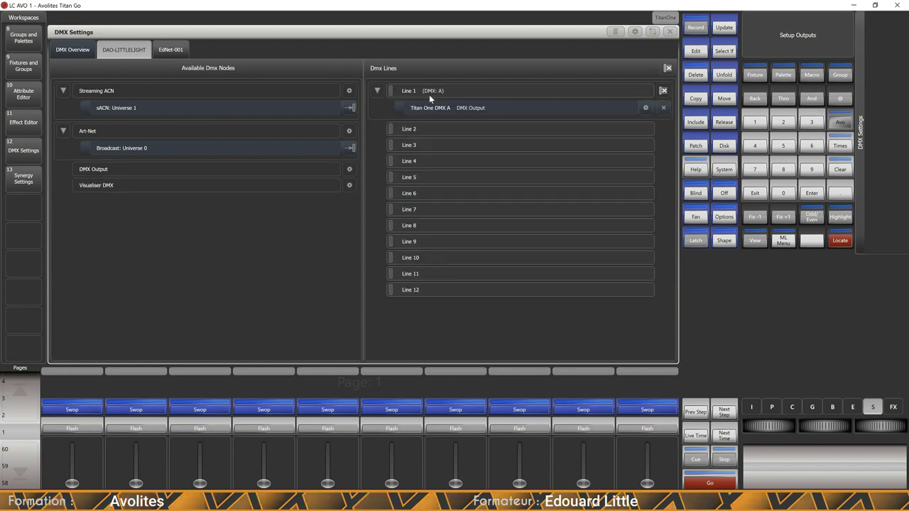
# Step: Assign Art-Net Broadcast Universe 0 to Line 2 and remove that assignment again
pyautogui.click(136, 151)
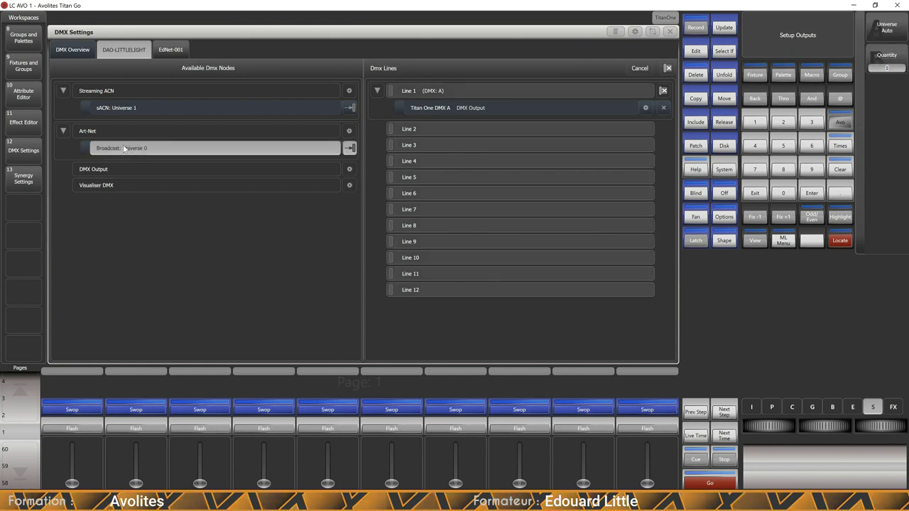
pyautogui.click(414, 128)
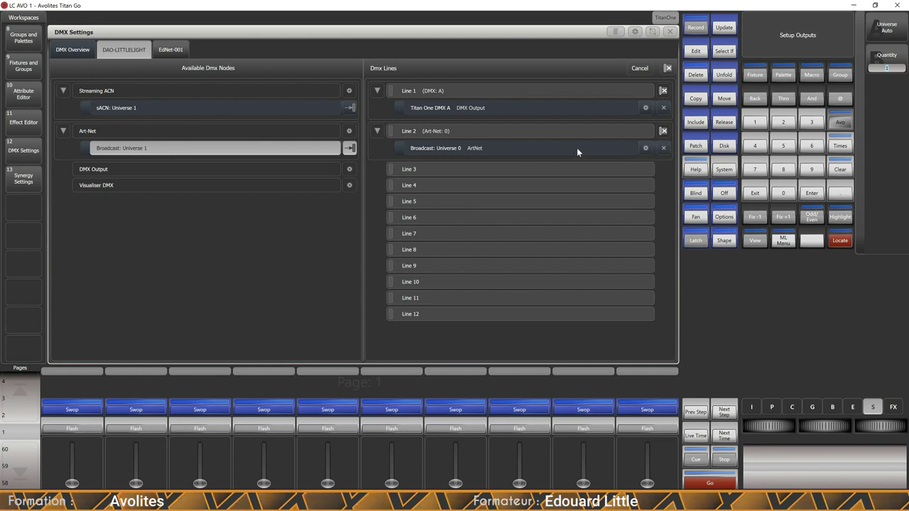
pyautogui.click(664, 148)
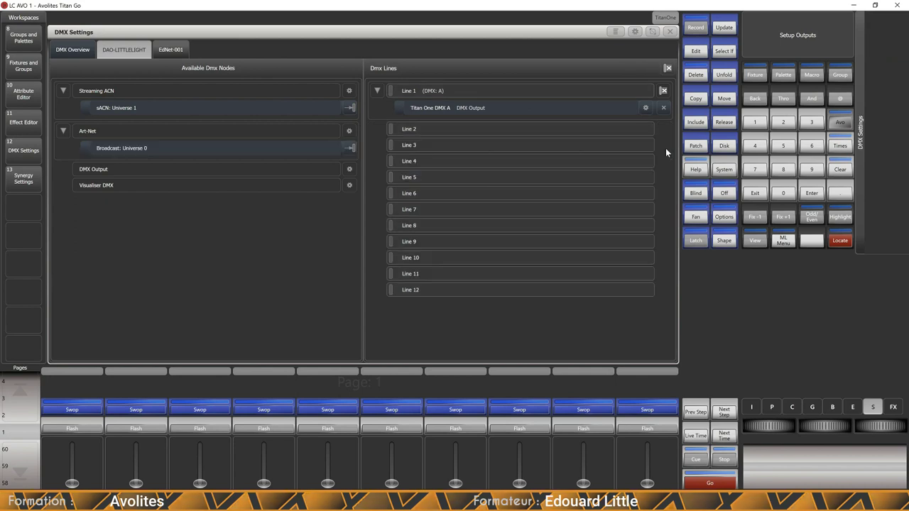
# Step: Assign 12 Art-Net broadcast universes from Universe 0 to DAO-LITTLELIGHT's DMX lines, starting at Line 1
pyautogui.click(202, 149)
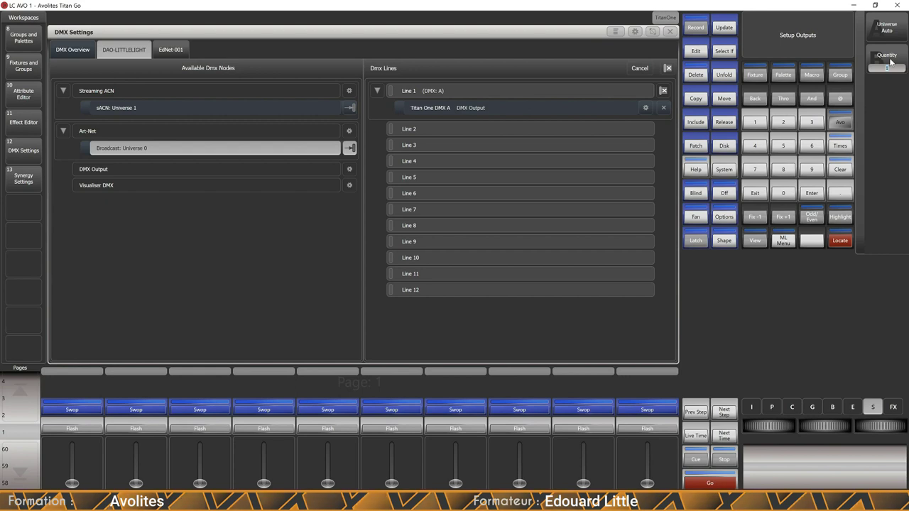
pyautogui.write('2')
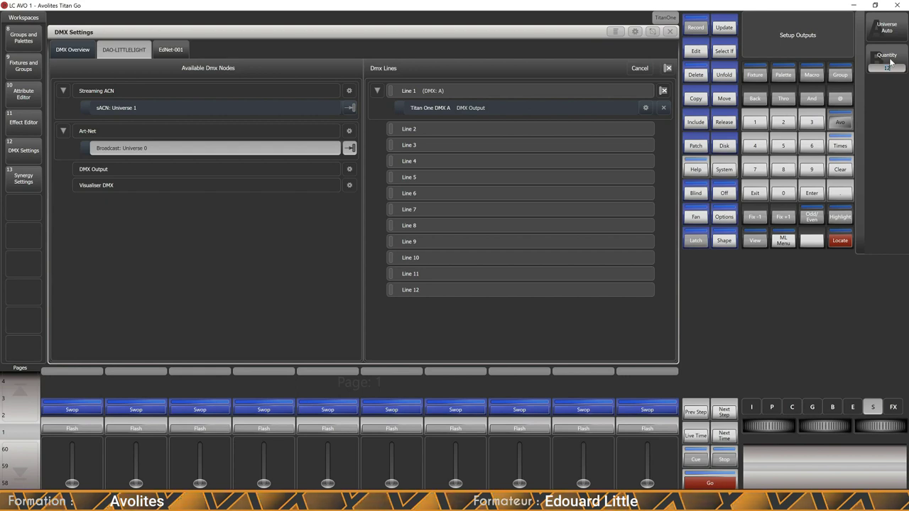
pyautogui.click(445, 90)
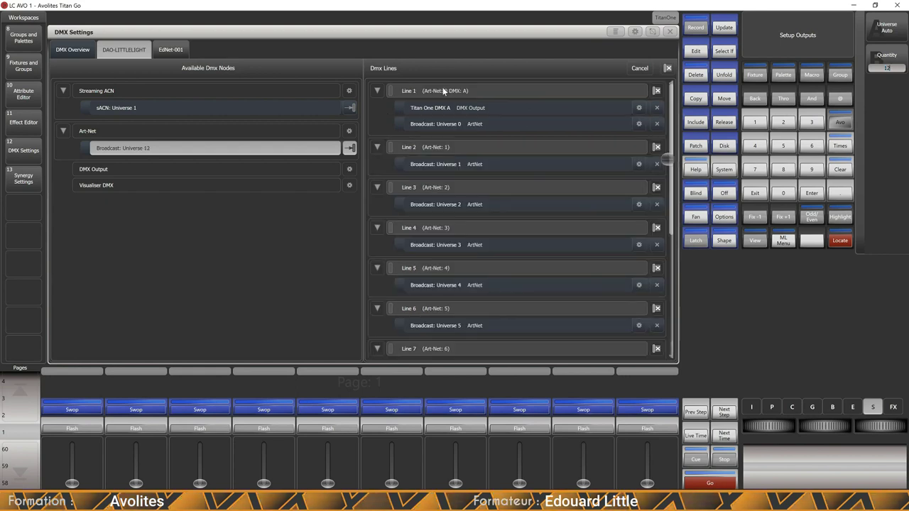
pyautogui.moveTo(667, 163); pyautogui.dragTo(667, 234)
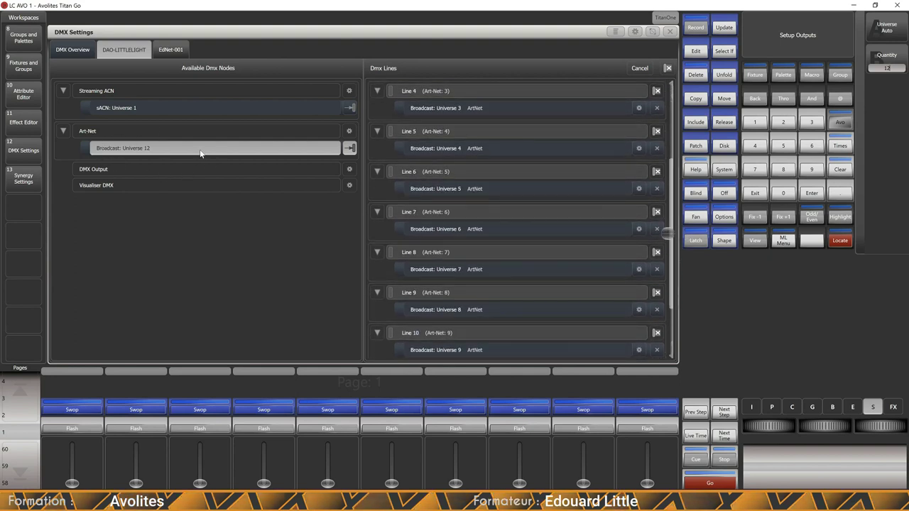
# Step: Examine the Art-Net and DMX Output module properties and the node properties of Broadcast Universe 0 and Universe 5
pyautogui.click(349, 132)
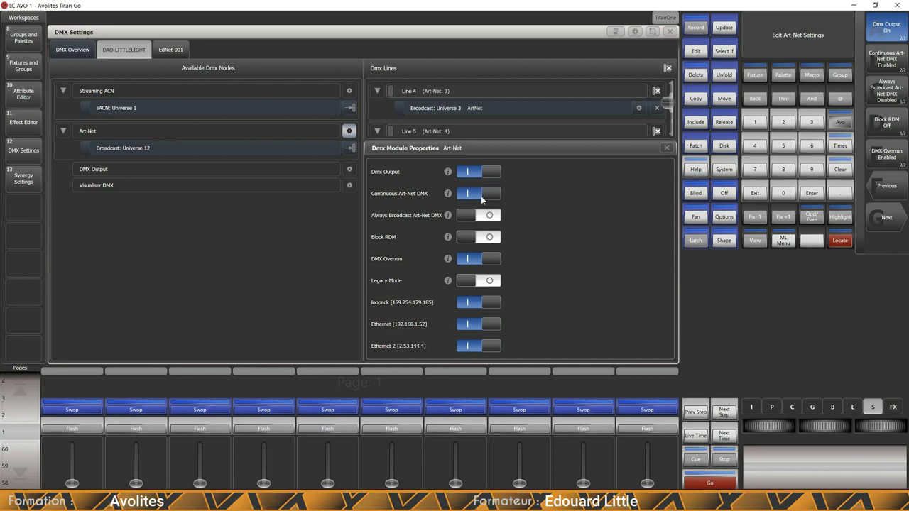
pyautogui.click(667, 148)
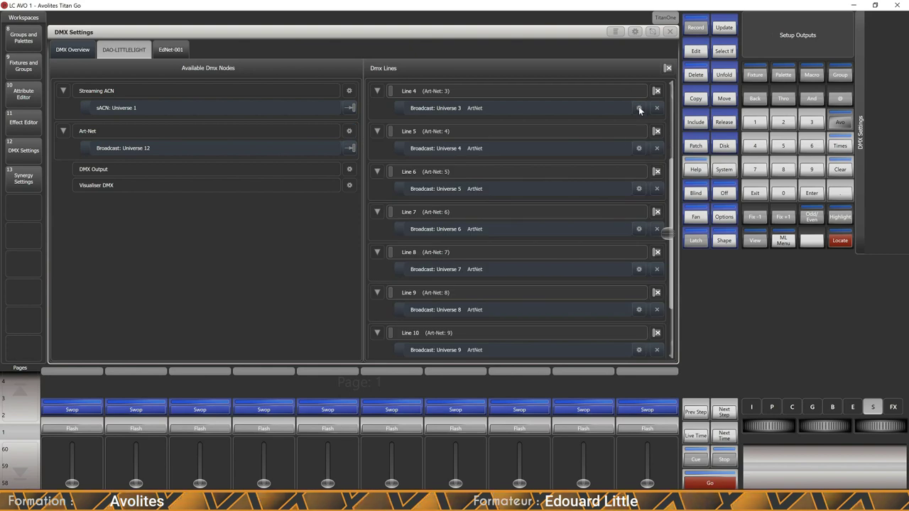
pyautogui.scroll(1, 665, 220)
pyautogui.moveTo(666, 221); pyautogui.dragTo(668, 142)
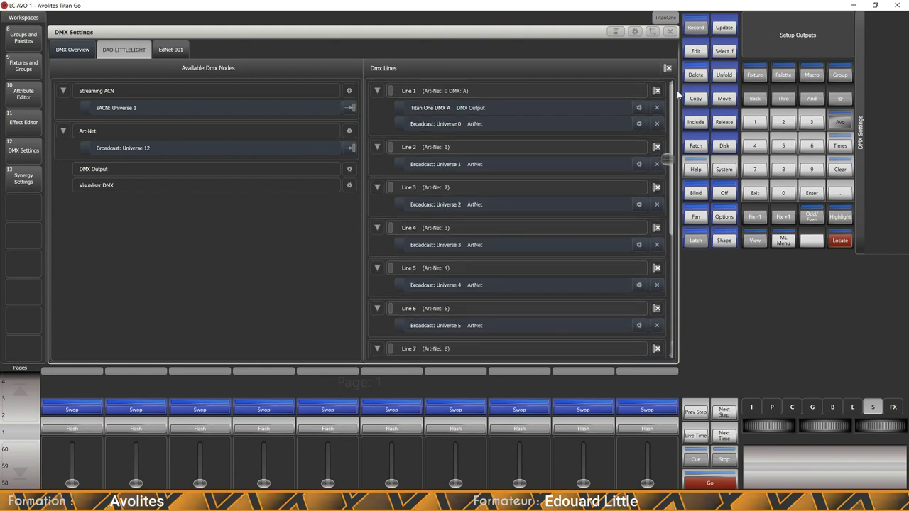
pyautogui.click(639, 125)
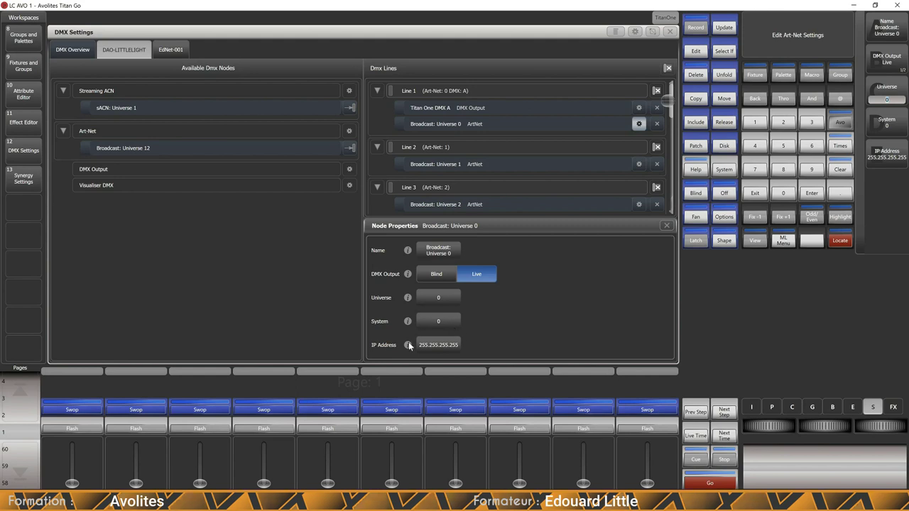
pyautogui.click(438, 346)
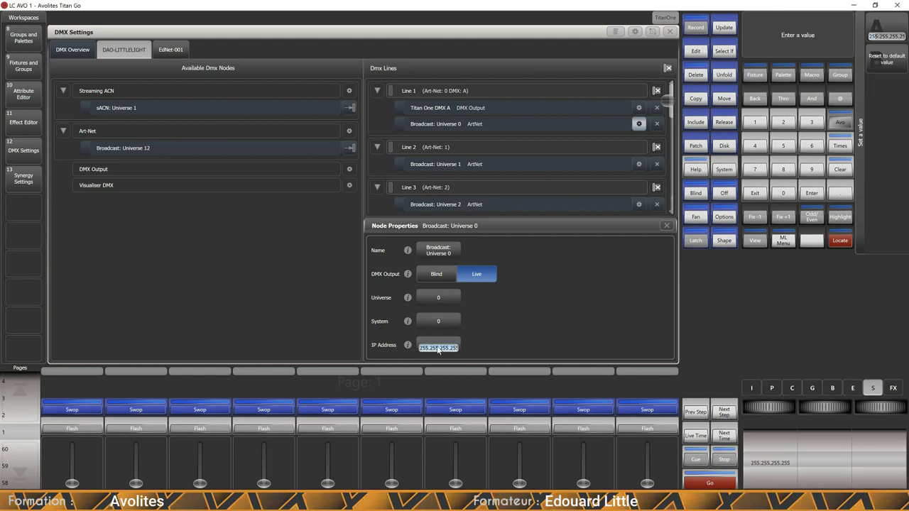
pyautogui.click(755, 194)
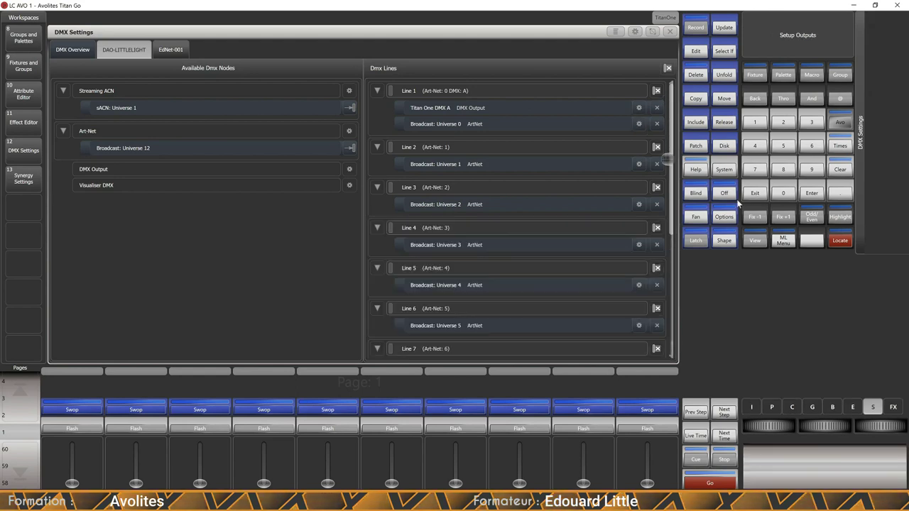
pyautogui.click(638, 326)
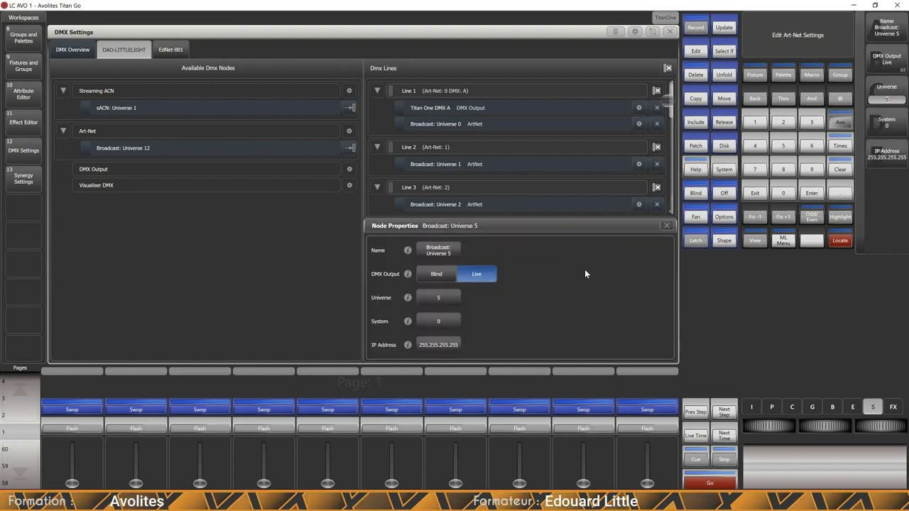
pyautogui.click(666, 226)
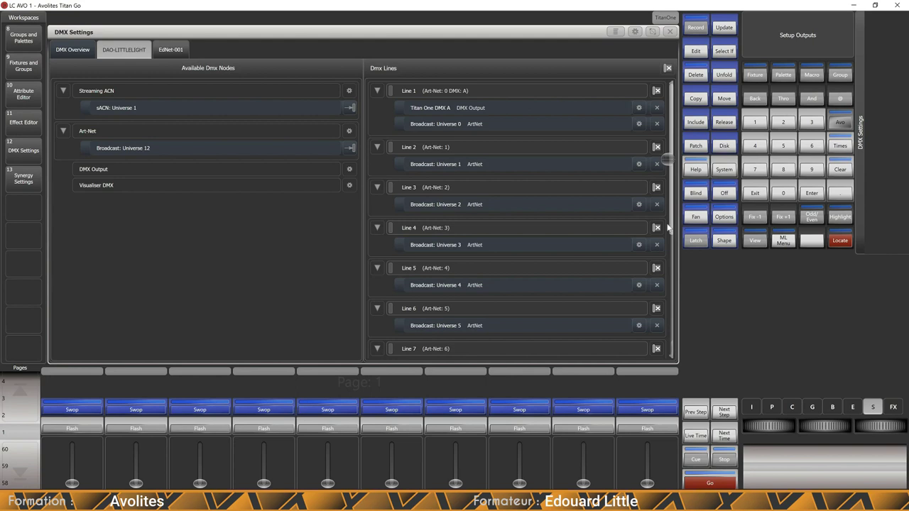
pyautogui.click(349, 169)
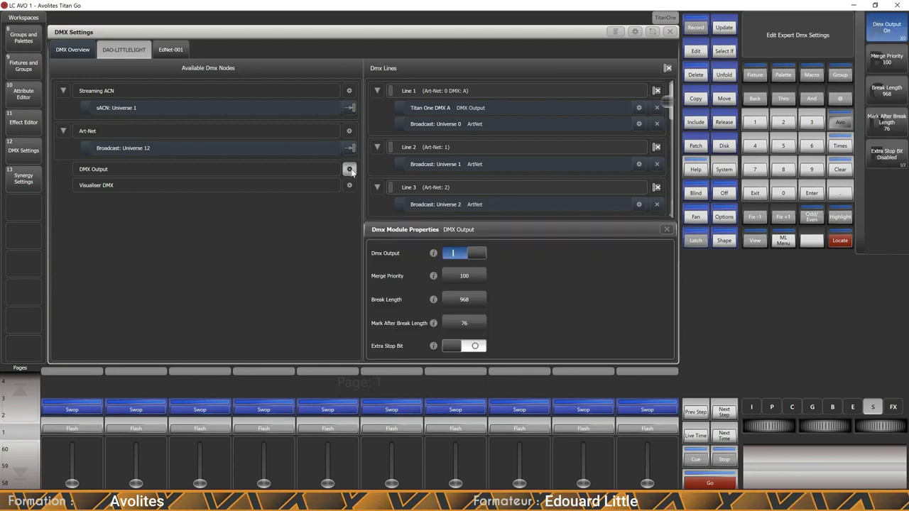
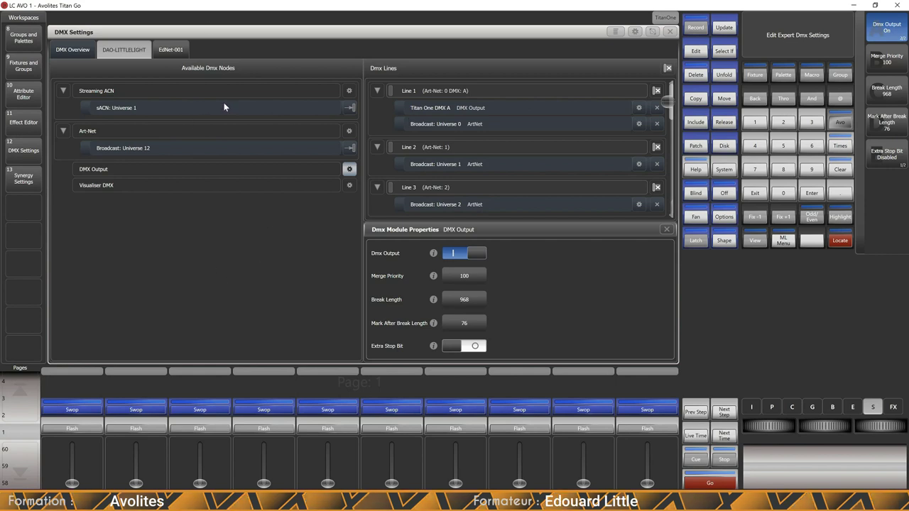
# Step: Clear all DMX output assignments from lines 13 to 15 of EdNet-001
pyautogui.click(174, 53)
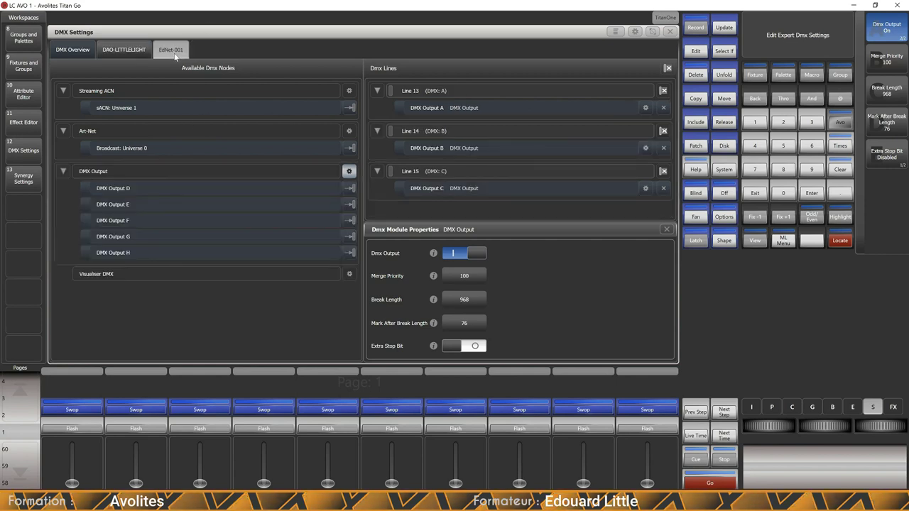
pyautogui.click(665, 231)
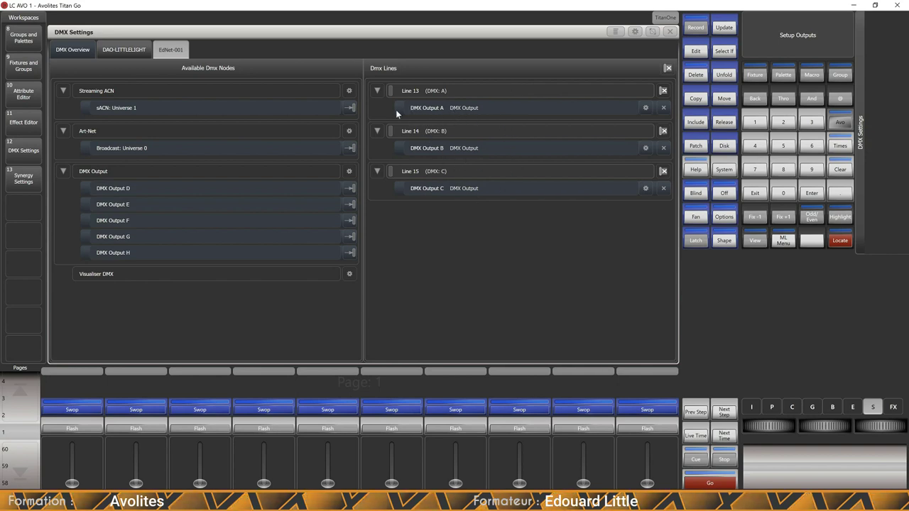
pyautogui.click(668, 69)
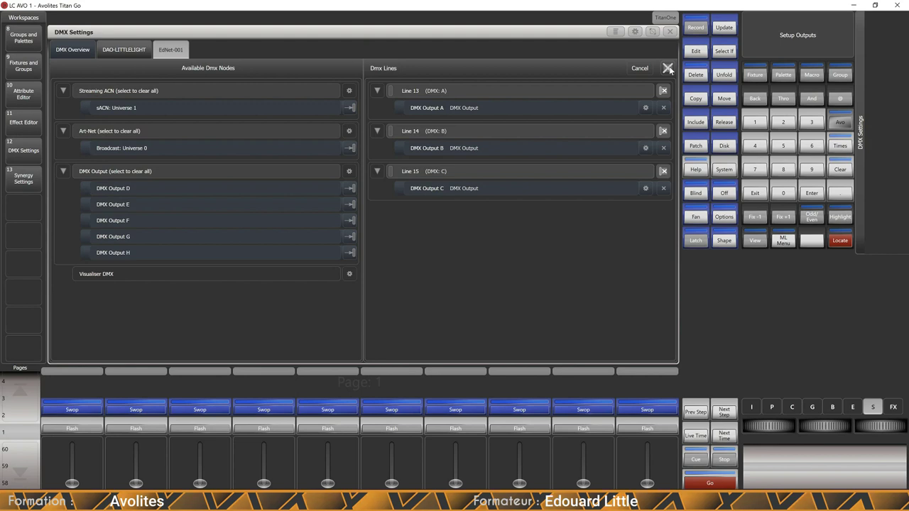
pyautogui.click(668, 69)
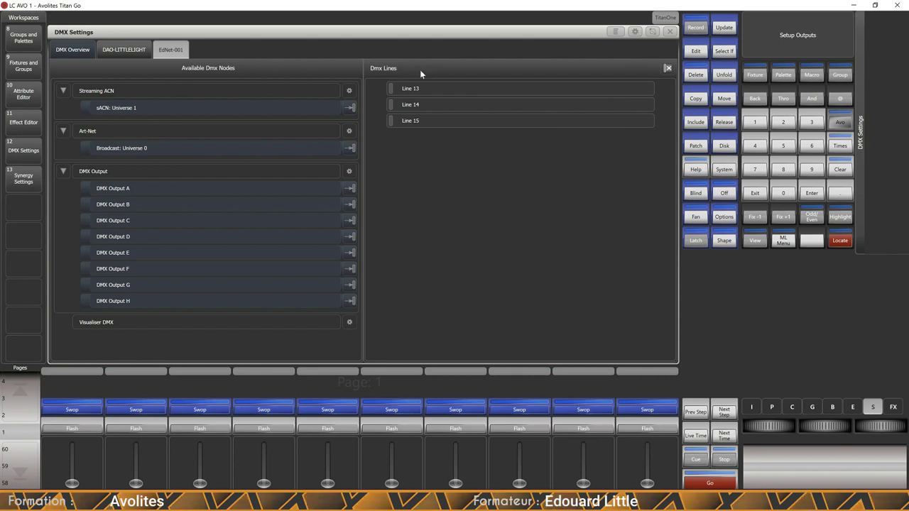
# Step: Leave the DMX settings and clear the programmer
pyautogui.click(758, 194)
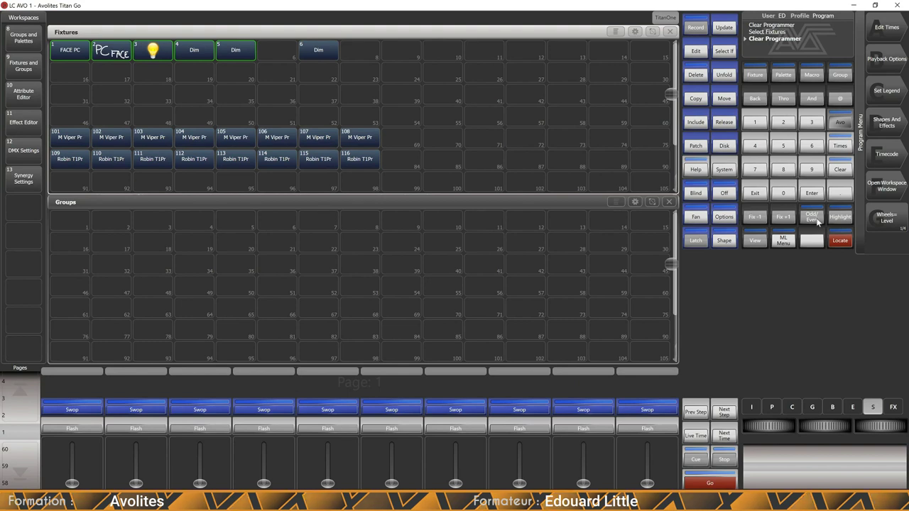
pyautogui.click(830, 169)
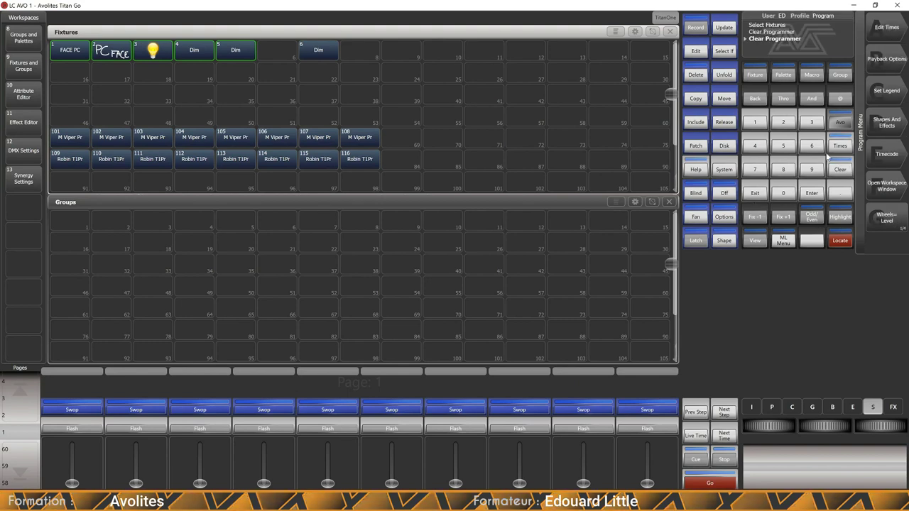
pyautogui.click(837, 172)
pyautogui.click(754, 194)
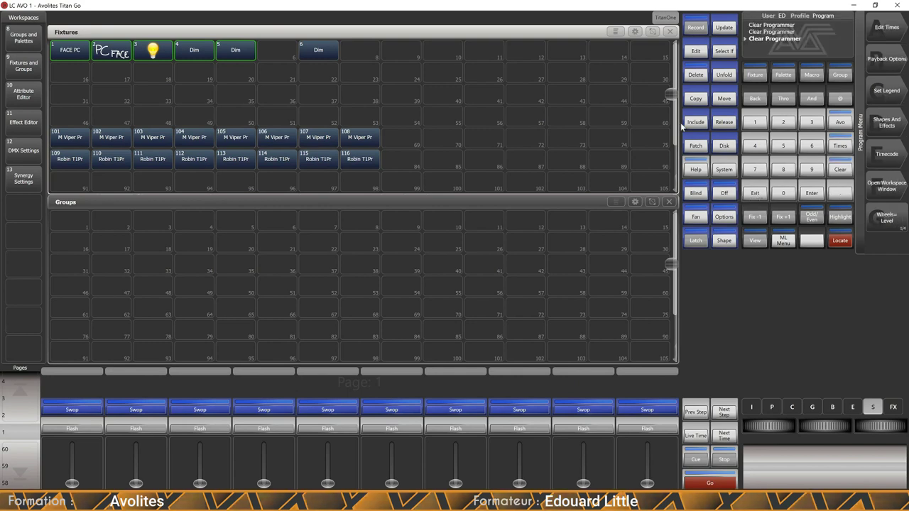
# Step: Select Mac Viper Profile 101 and view its position and intensity attributes
pyautogui.click(314, 50)
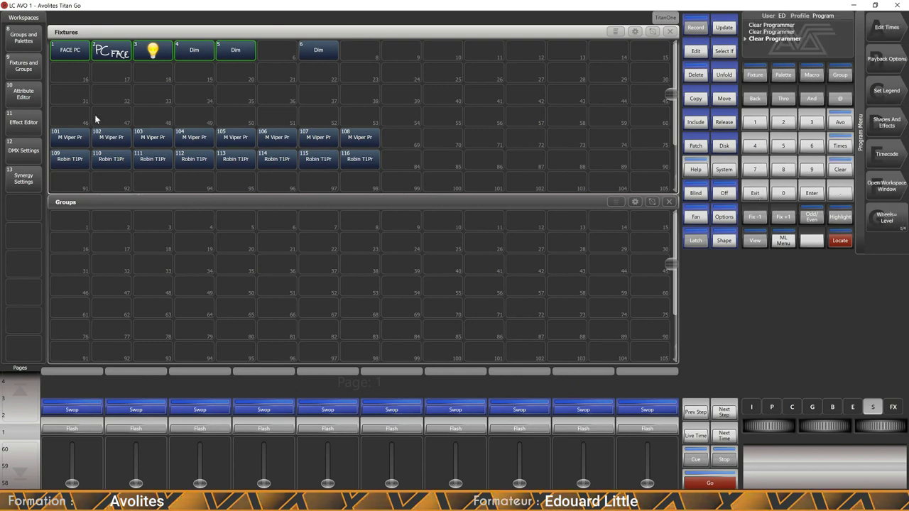
pyautogui.click(75, 138)
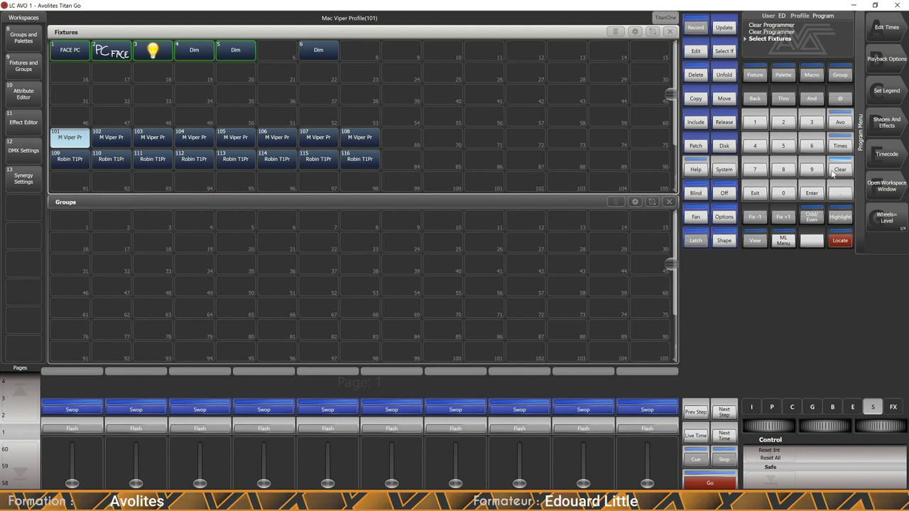
pyautogui.click(767, 407)
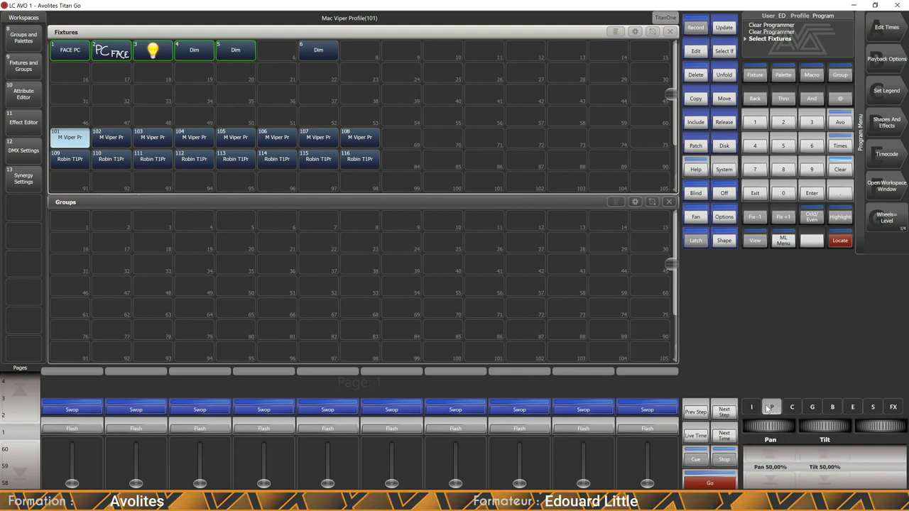
pyautogui.click(751, 407)
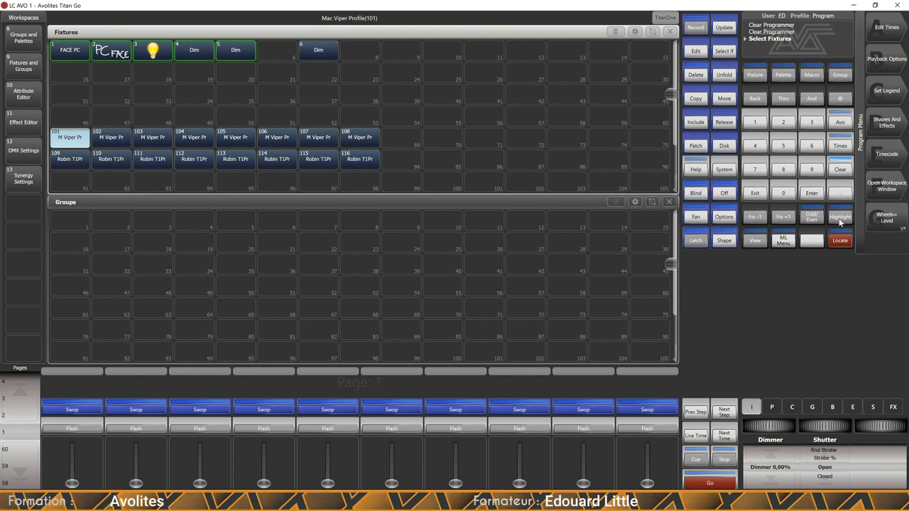
# Step: Open the Patch View window and list the patched fixtures for all lines
pyautogui.click(887, 187)
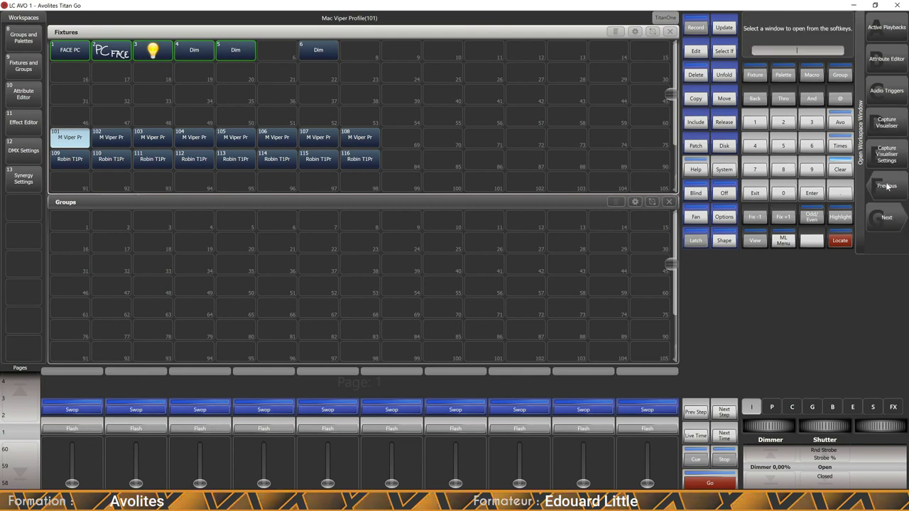
pyautogui.write('pa')
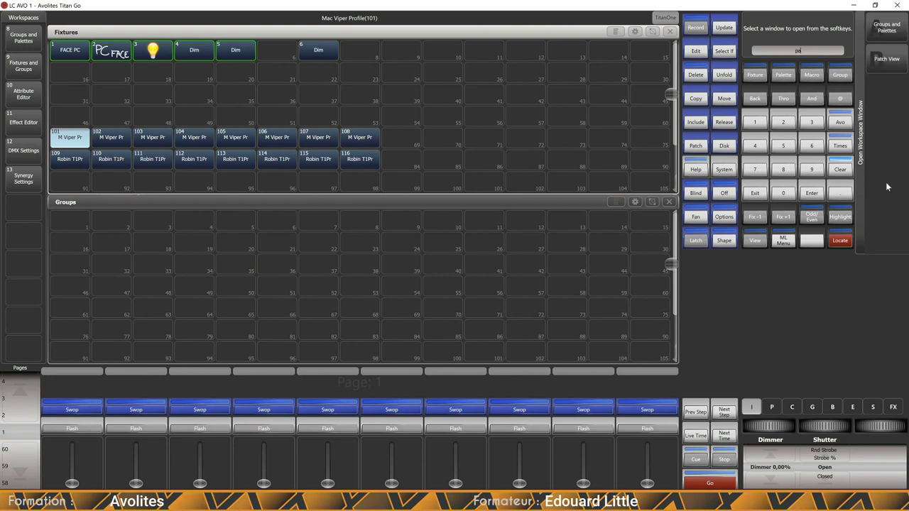
pyautogui.write('tc')
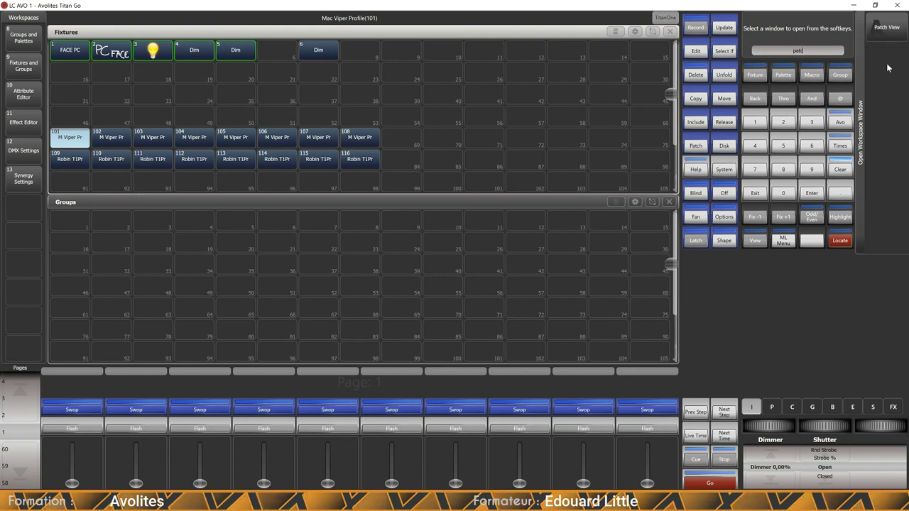
pyautogui.click(882, 28)
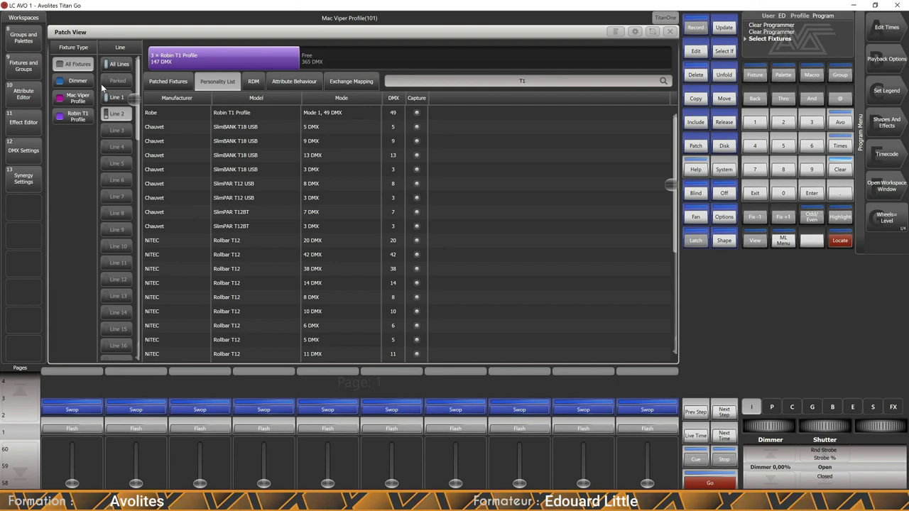
pyautogui.click(169, 81)
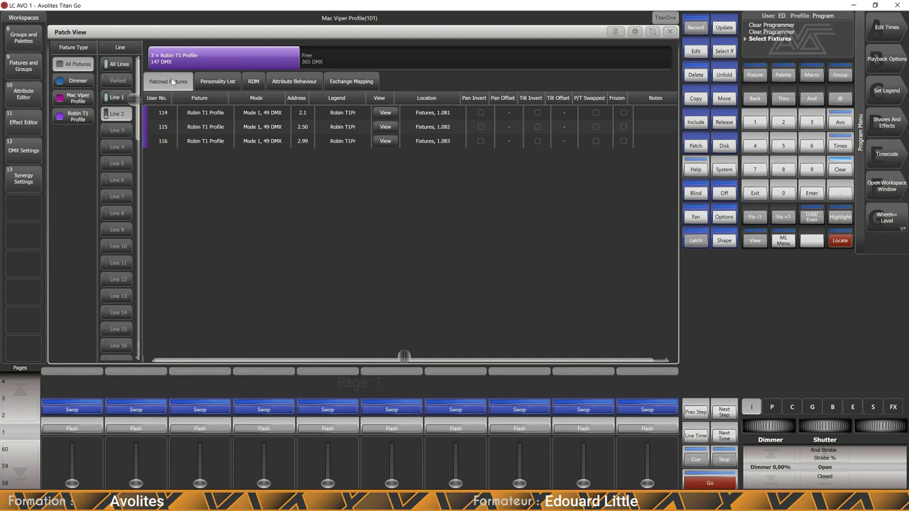
pyautogui.click(119, 66)
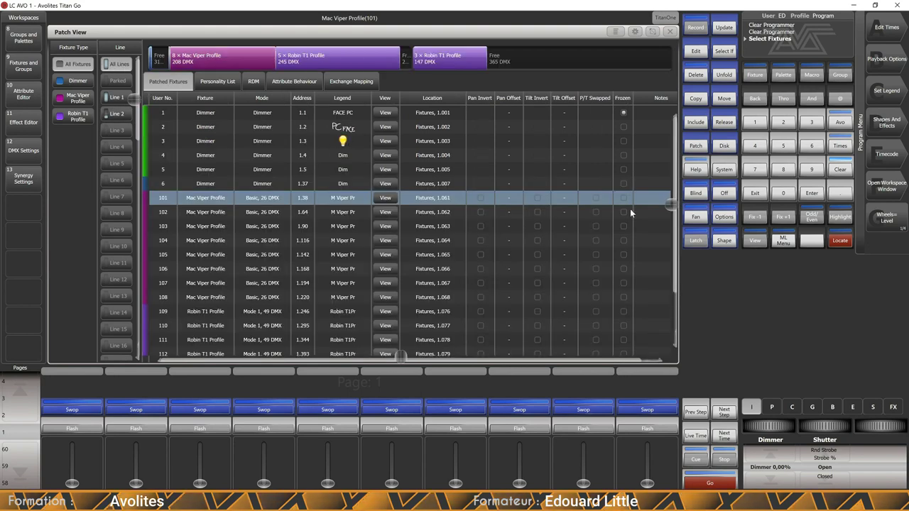
# Step: Add the note "Service toujours on" to the FACE PC dimmer in the patched fixtures list
pyautogui.scroll(-1, 672, 213)
pyautogui.scroll(-5, 673, 229)
pyautogui.scroll(6, 673, 227)
pyautogui.scroll(-1, 673, 213)
pyautogui.scroll(1, 673, 217)
pyautogui.click(648, 112)
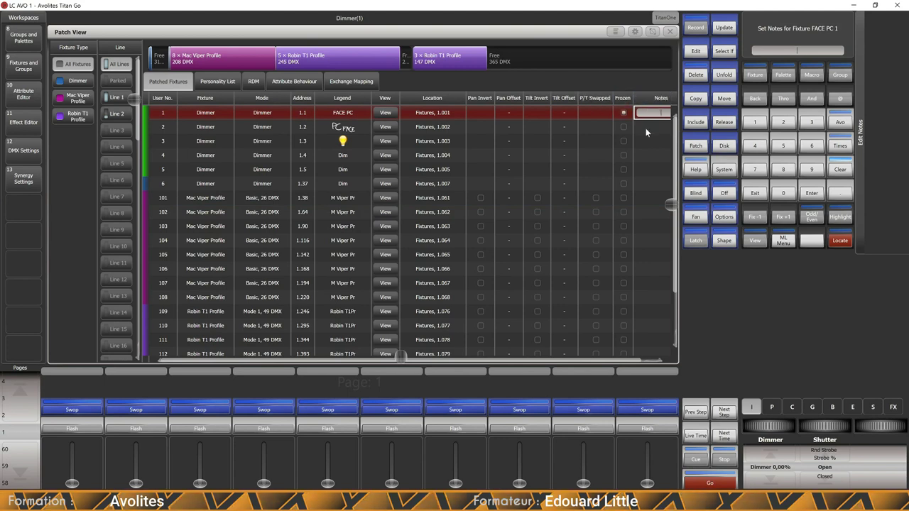
pyautogui.write('rvice')
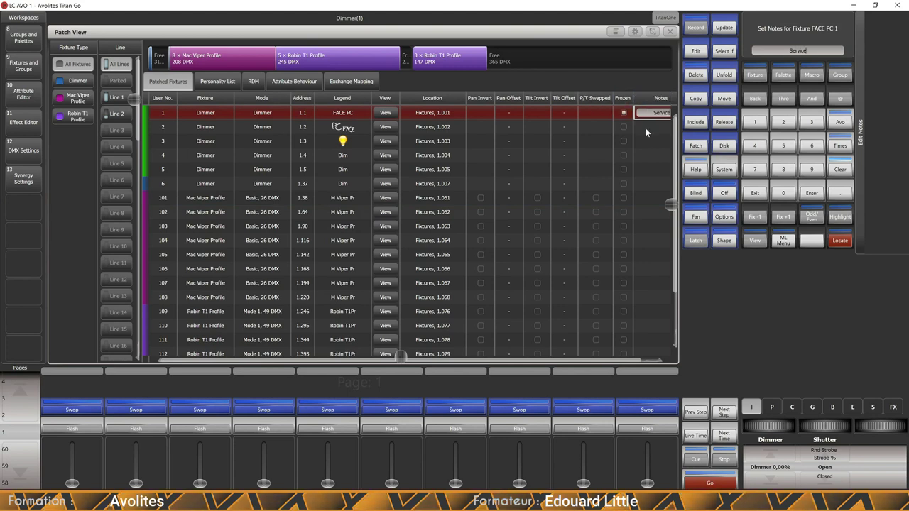
pyautogui.write(' toujo')
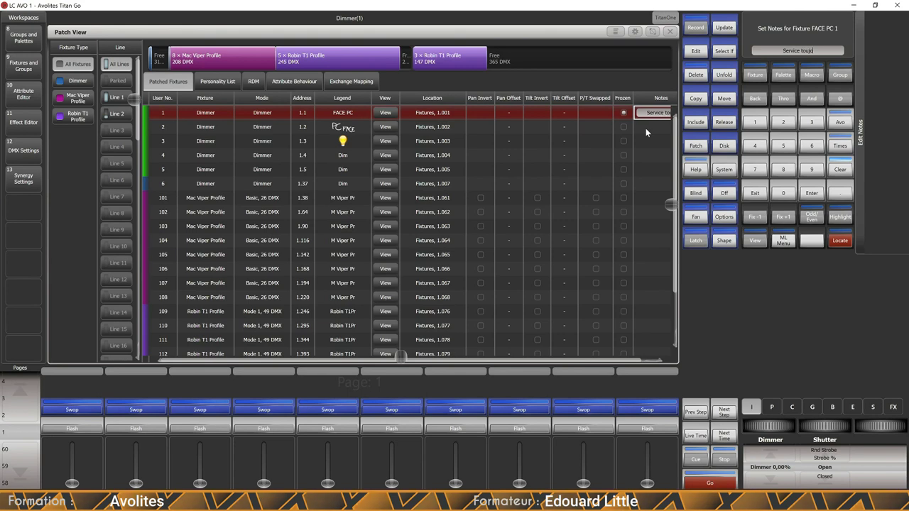
pyautogui.write('urs on')
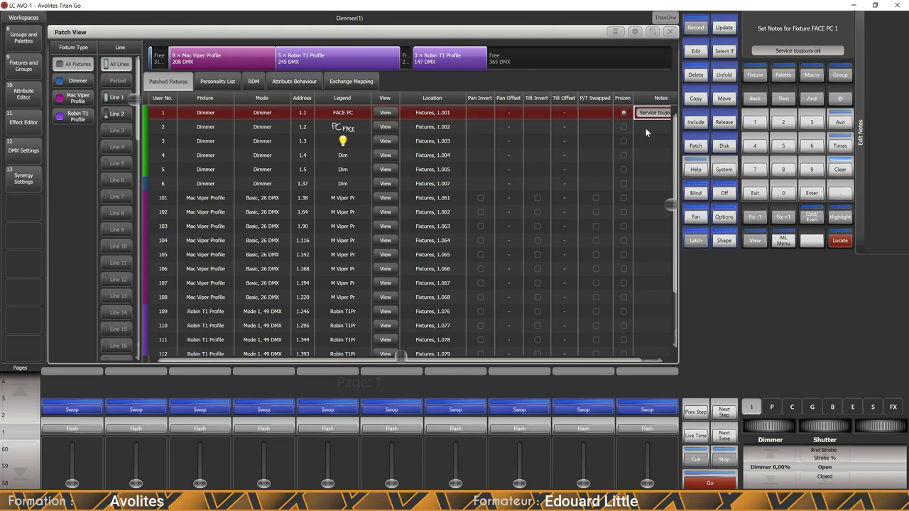
pyautogui.click(666, 141)
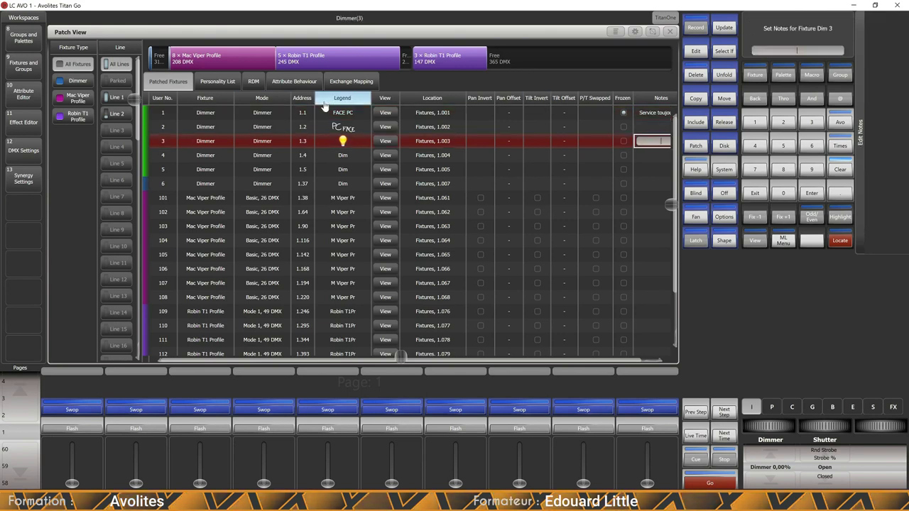
# Step: View the editable user number, DMX address and legend of the FACE PC dimmer without changing them
pyautogui.click(162, 115)
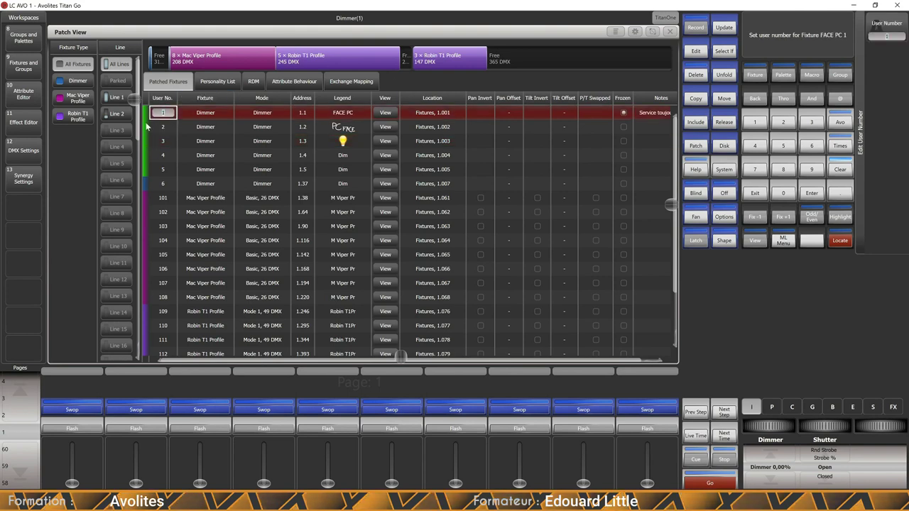
pyautogui.press('Escape')
pyautogui.click(304, 113)
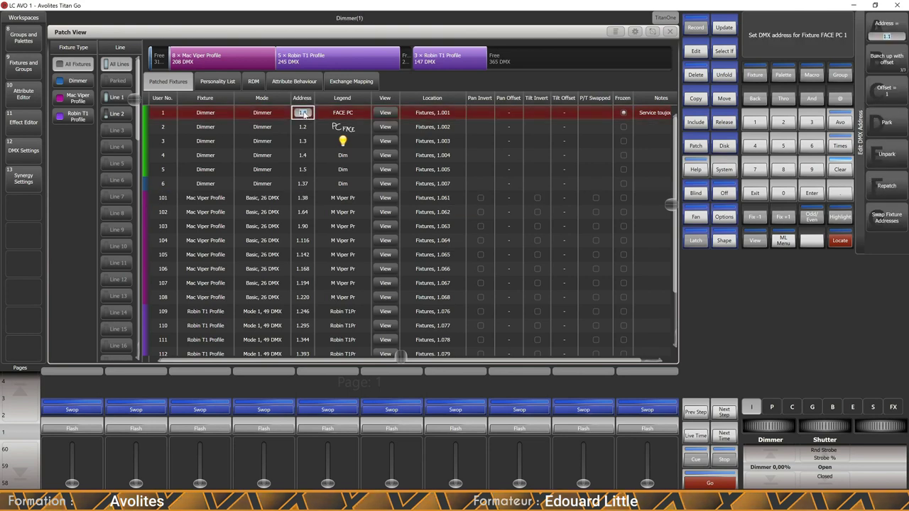
pyautogui.click(339, 113)
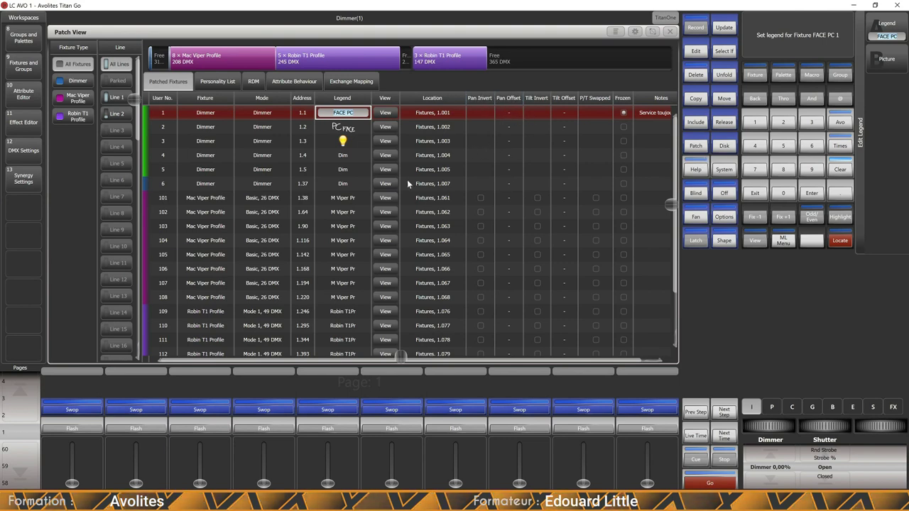
# Step: Try inverting the pan of Mac Viper Profile 101 in the patch list and set it back to Normal
pyautogui.click(201, 200)
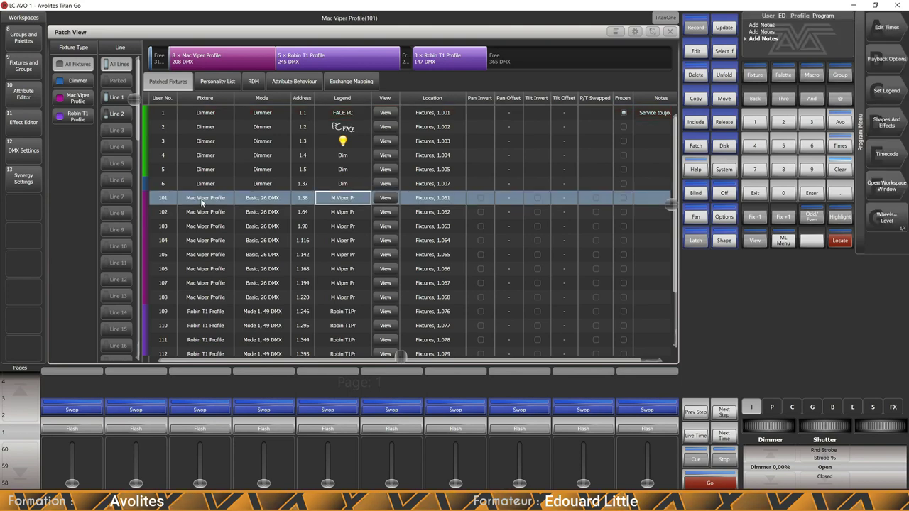
pyautogui.click(508, 198)
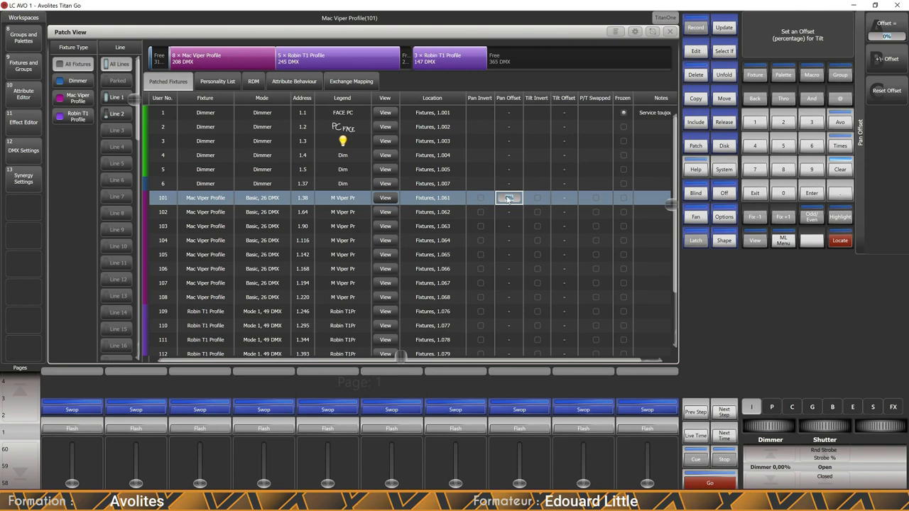
pyautogui.click(480, 198)
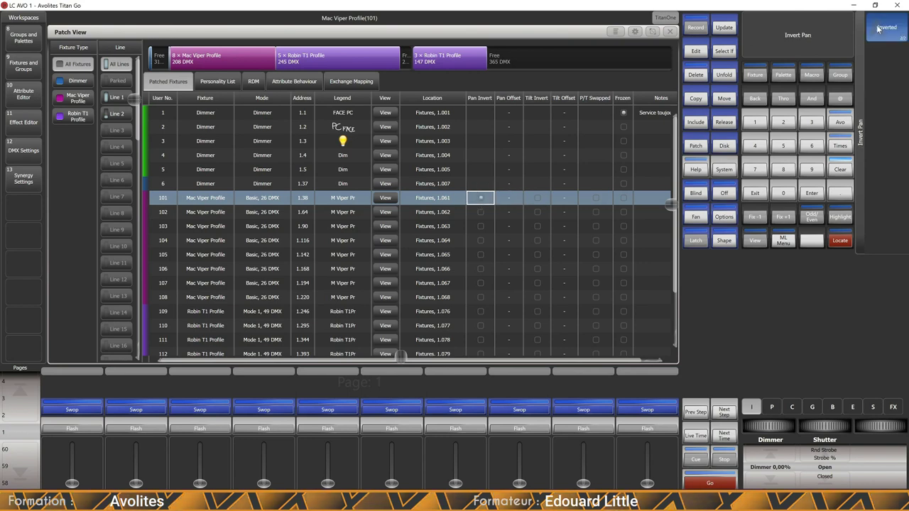
pyautogui.click(889, 28)
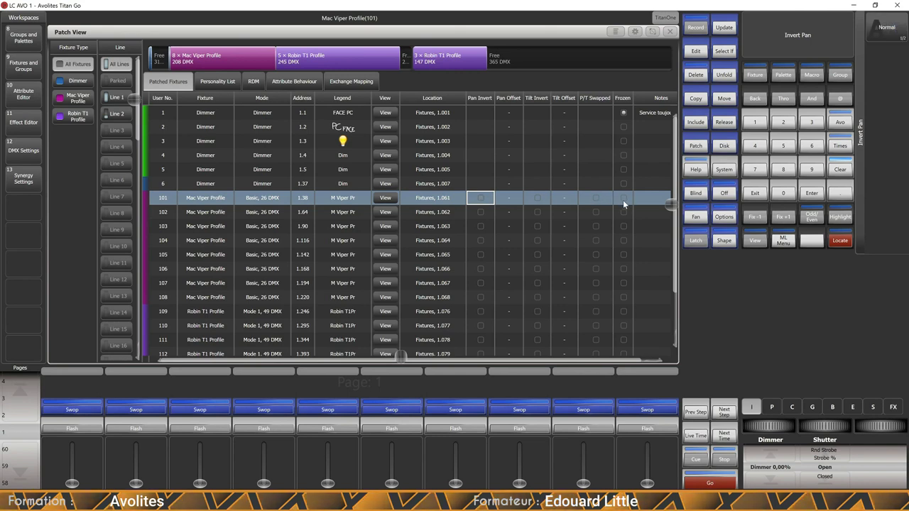
pyautogui.click(755, 193)
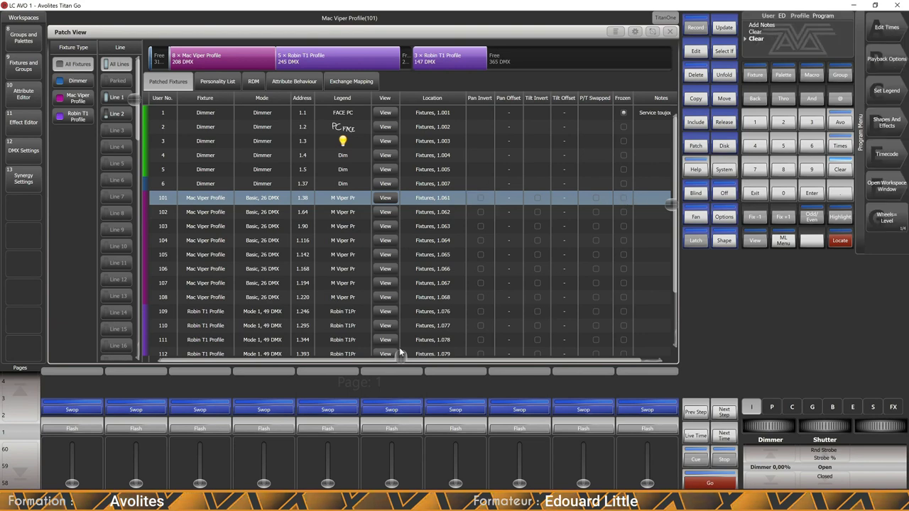
# Step: Check the full note in the patch list and clear the fixture selection from the programmer
pyautogui.moveTo(399, 352); pyautogui.dragTo(421, 353)
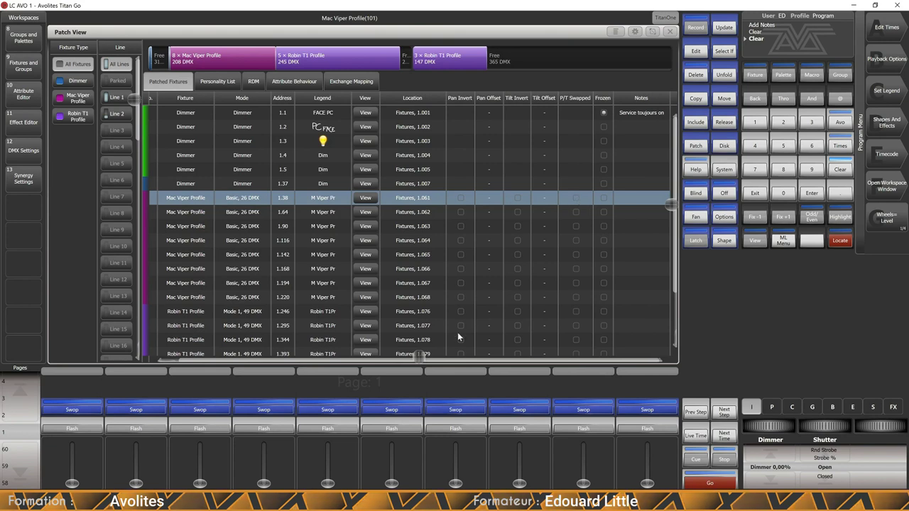
pyautogui.moveTo(415, 361); pyautogui.dragTo(397, 361)
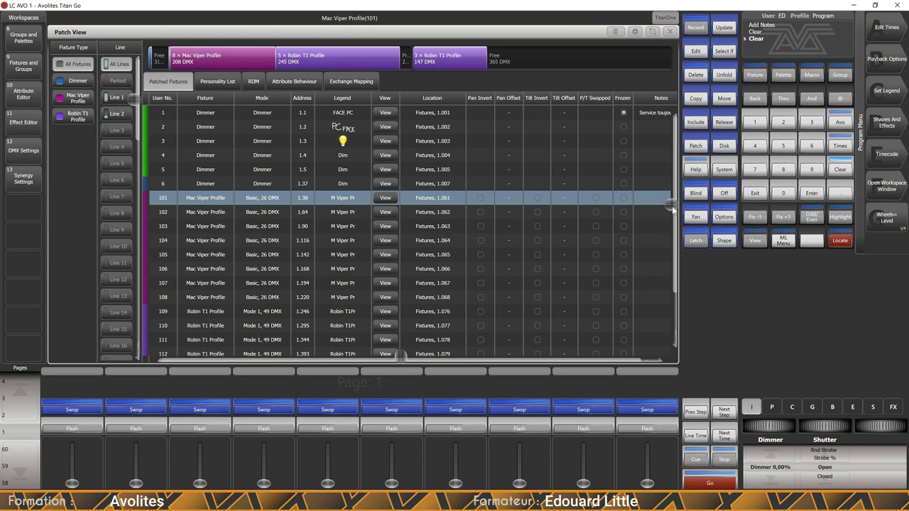
pyautogui.moveTo(671, 207); pyautogui.dragTo(677, 178)
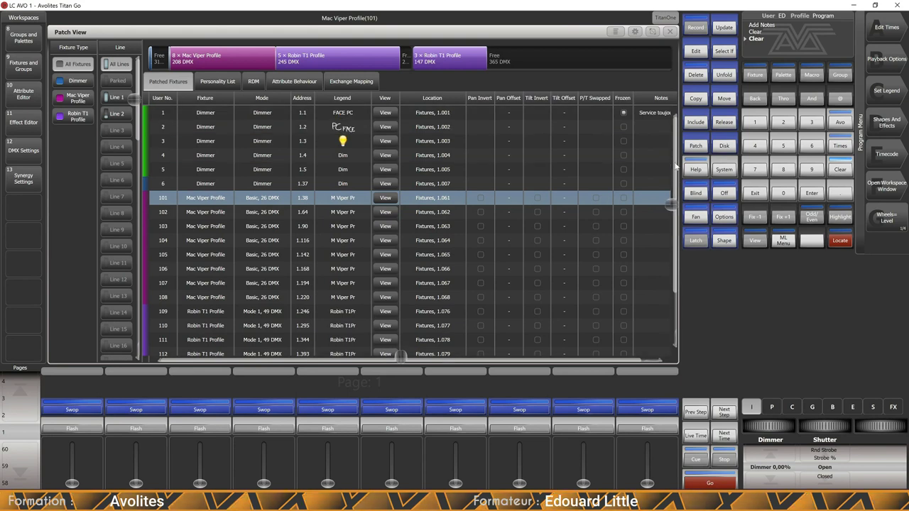
pyautogui.click(756, 192)
pyautogui.click(757, 192)
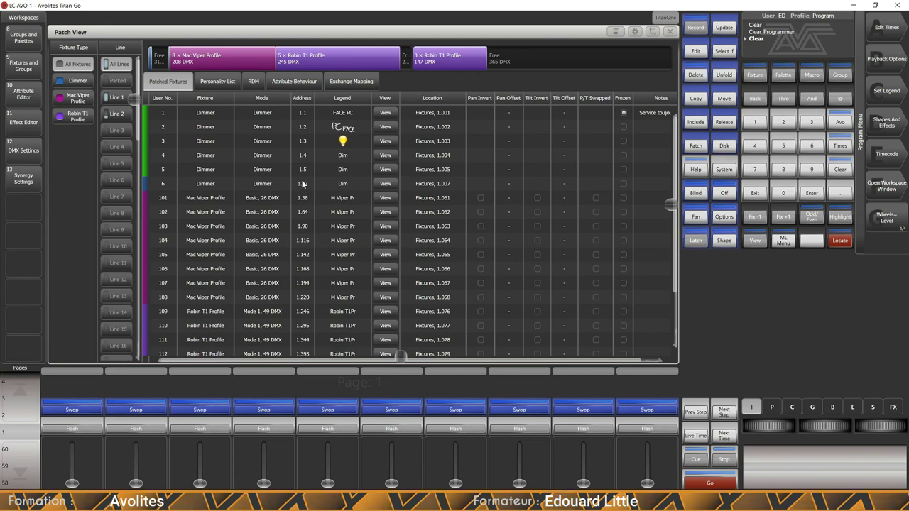
# Step: Repatch Robin T1 Profile fixtures 109 to 116 to DMX line 2, starting at address 1 with an offset of 50
pyautogui.click(28, 68)
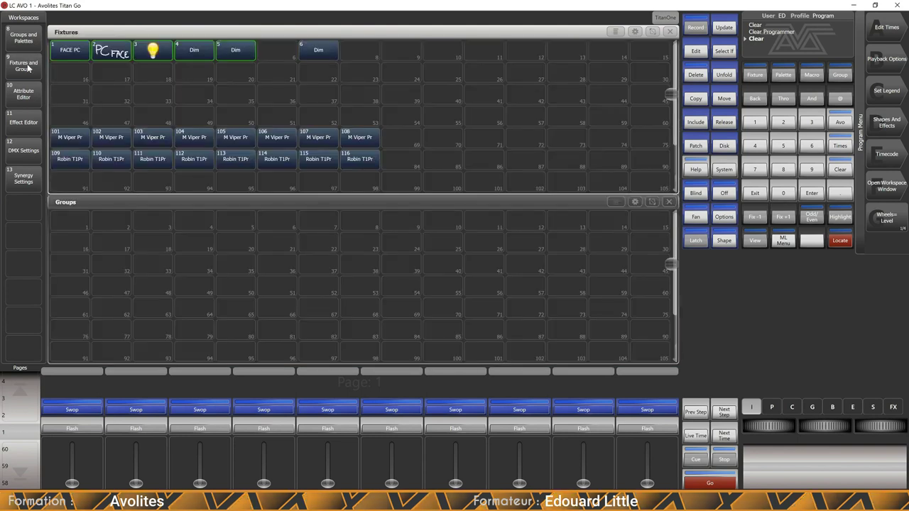
pyautogui.click(695, 145)
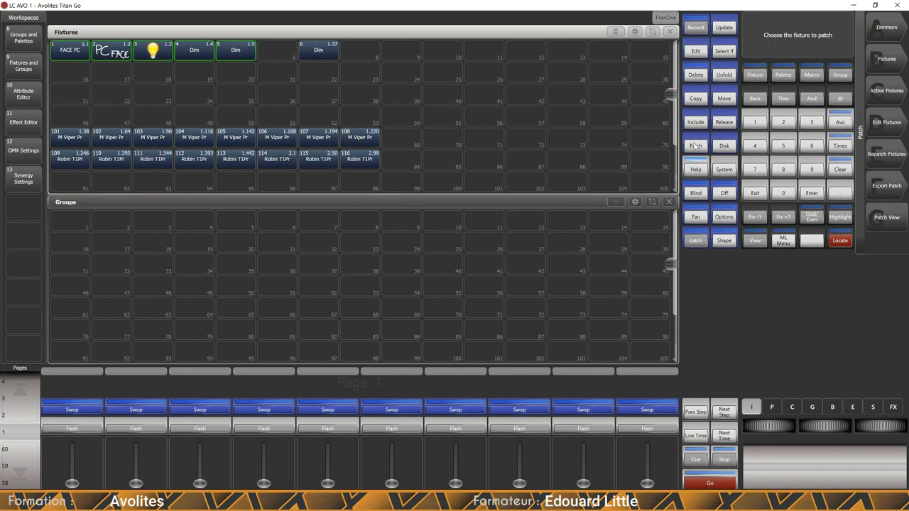
pyautogui.click(885, 155)
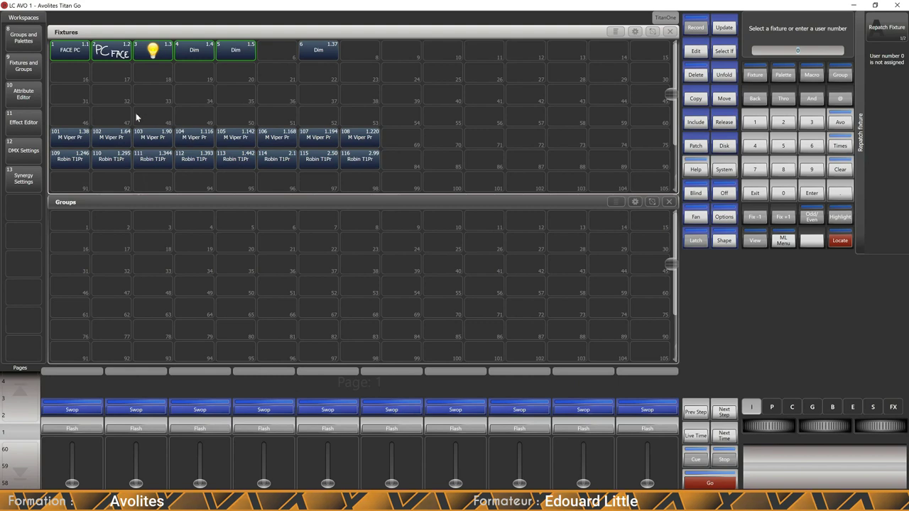
pyautogui.moveTo(69, 159); pyautogui.dragTo(363, 163)
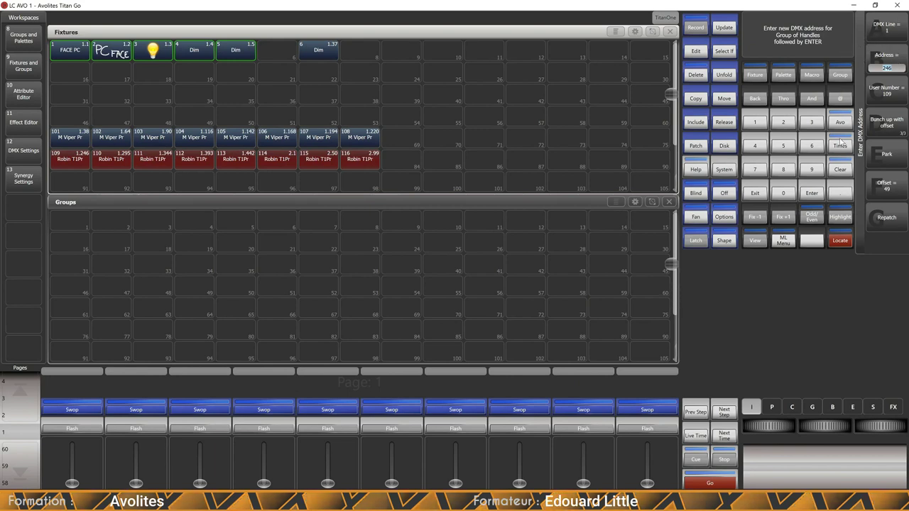
pyautogui.click(892, 60)
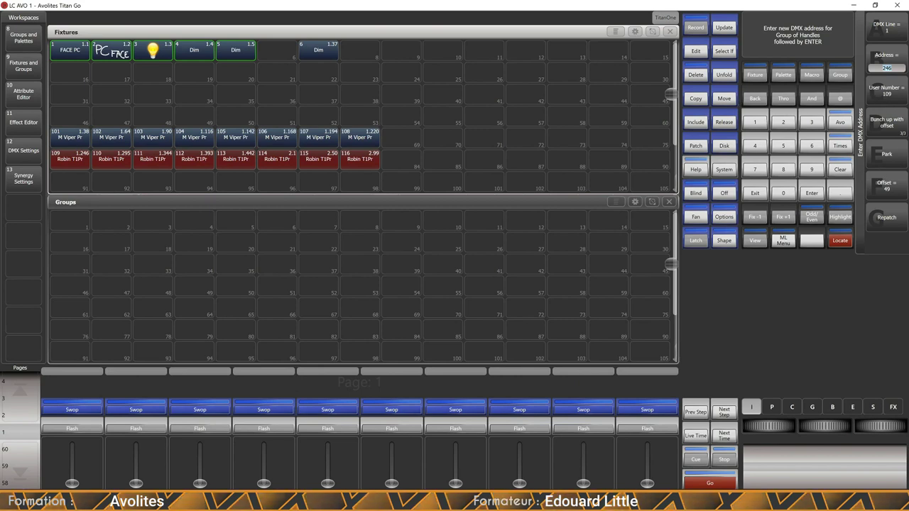
pyautogui.click(889, 188)
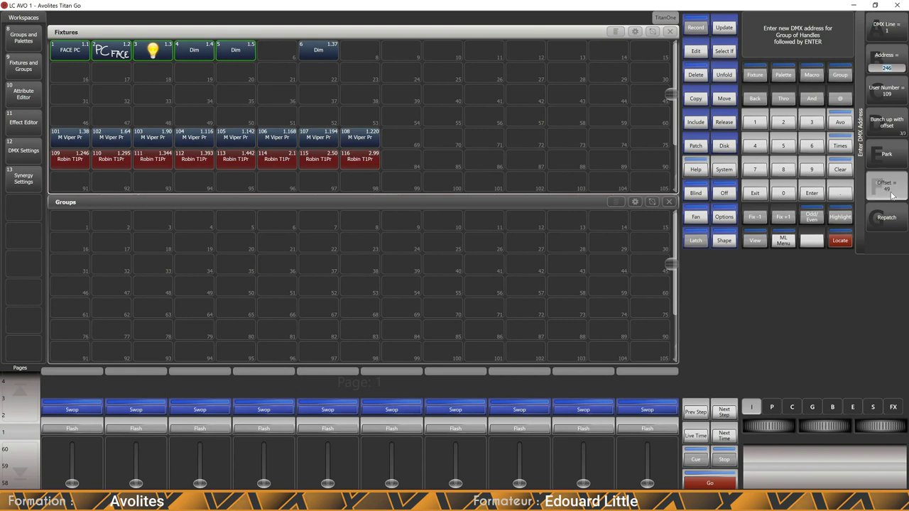
pyautogui.click(891, 193)
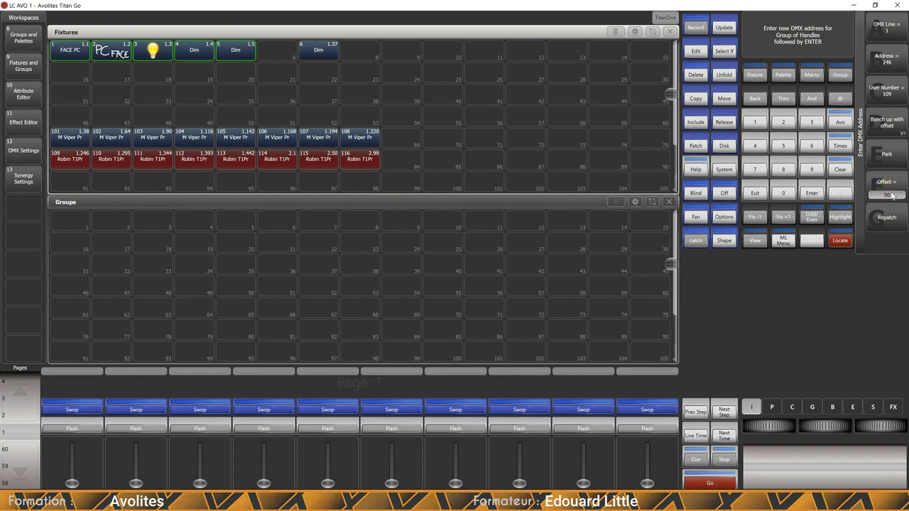
pyautogui.click(895, 27)
pyautogui.write('2')
pyautogui.click(899, 59)
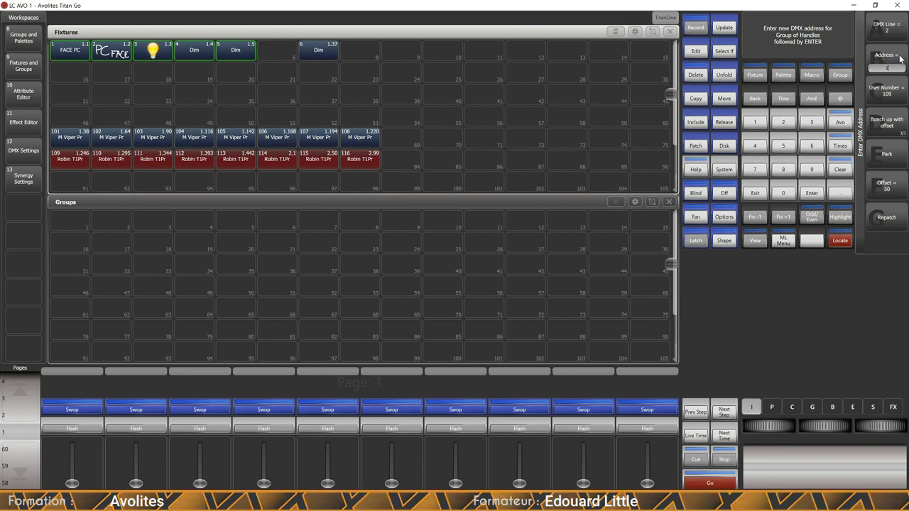
pyautogui.click(893, 222)
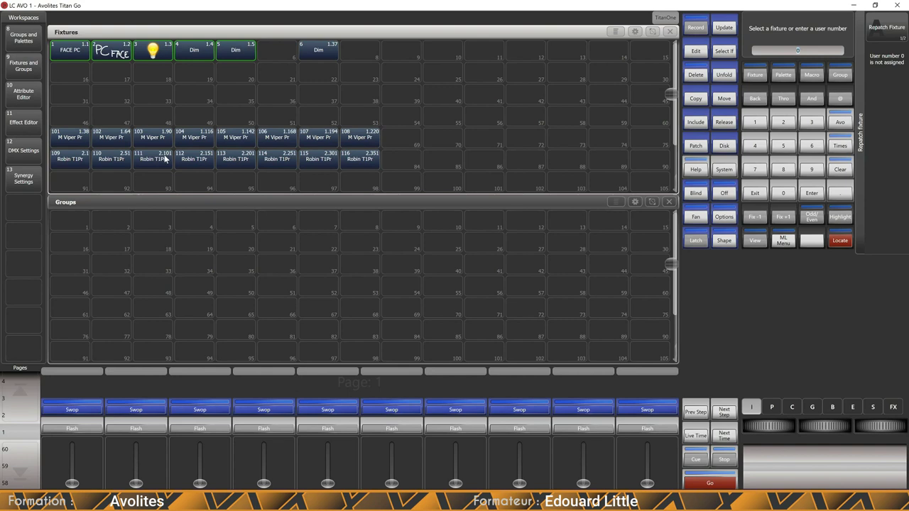
pyautogui.click(758, 193)
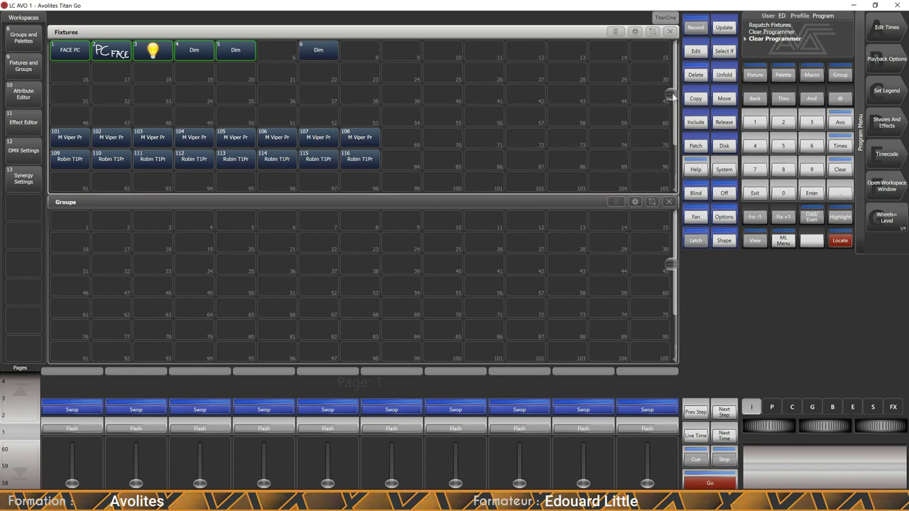
# Step: Select Robin T1 Profile fixtures 109 to 116 and clear the selection from the programmer
pyautogui.scroll(-1, 673, 112)
pyautogui.scroll(-1, 673, 113)
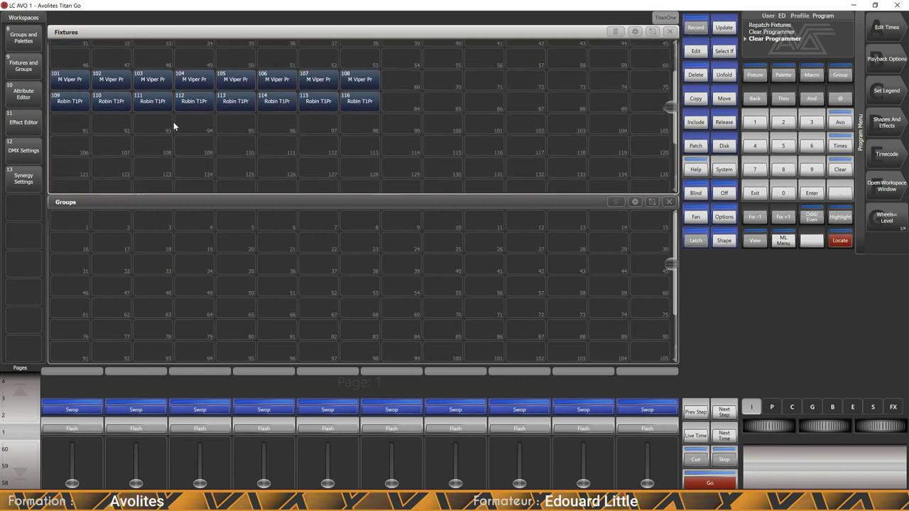
pyautogui.moveTo(60, 102); pyautogui.dragTo(384, 106)
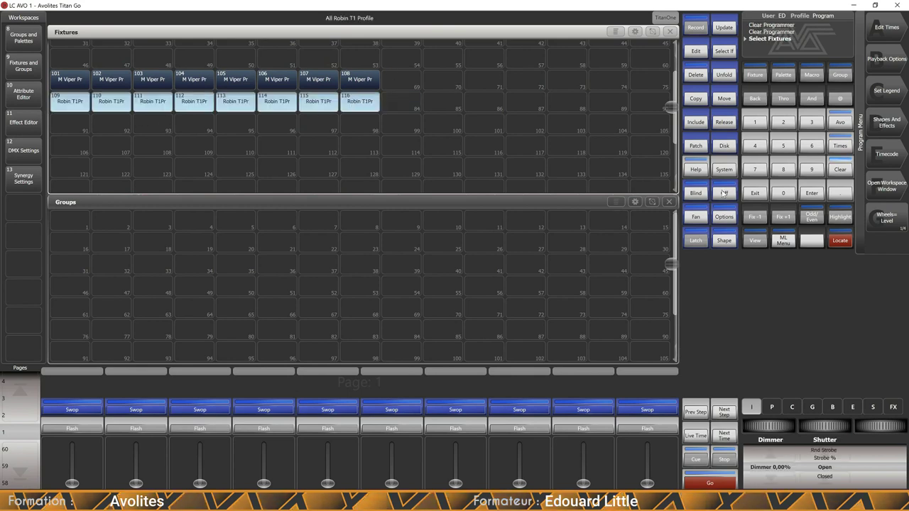
pyautogui.click(842, 169)
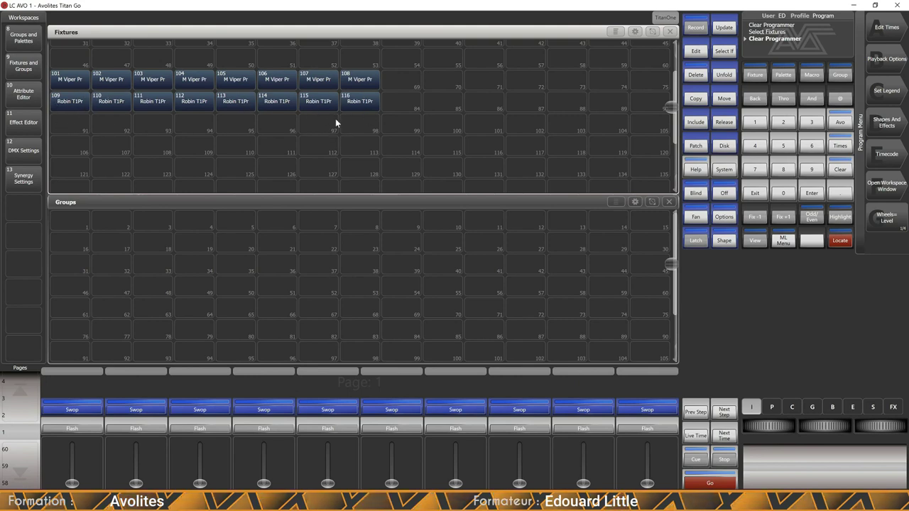
pyautogui.moveTo(667, 109); pyautogui.dragTo(681, 71)
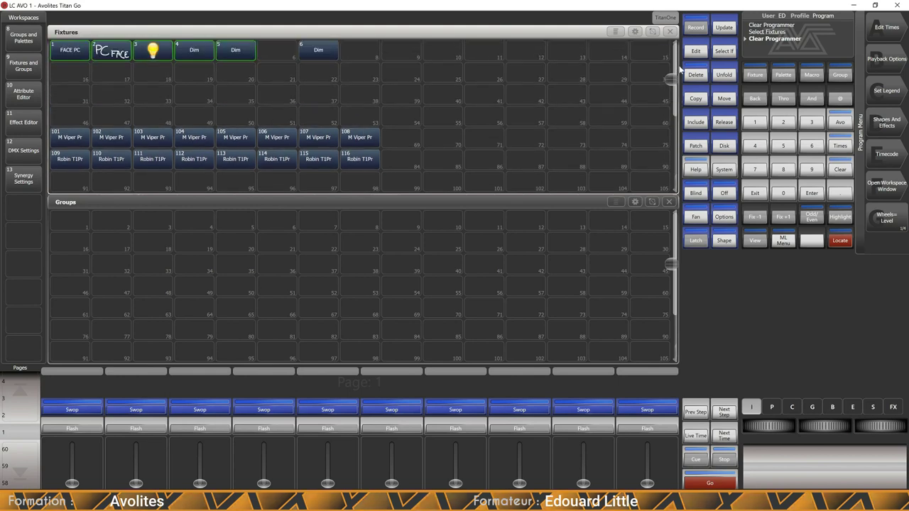
# Step: Copy the PC FACE dimmer 2 onto the empty fixture handle directly below it and clear the programmer
pyautogui.click(116, 55)
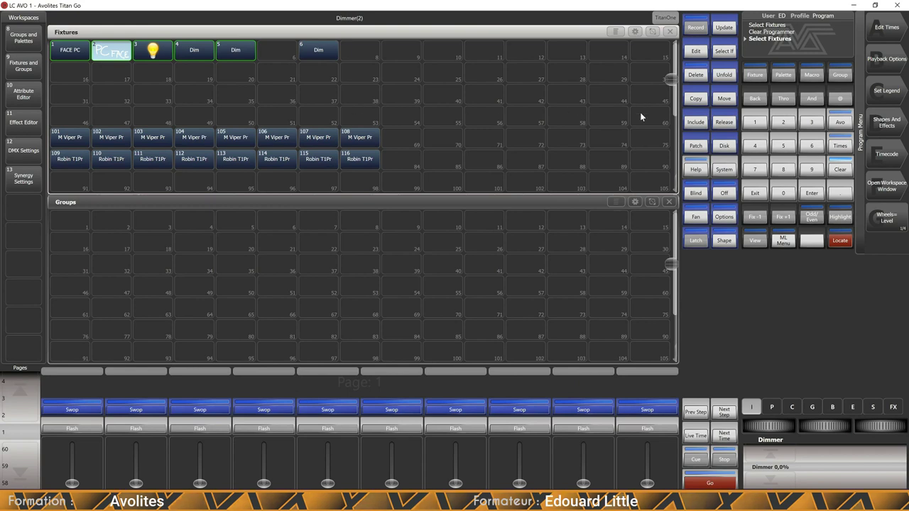
pyautogui.click(695, 99)
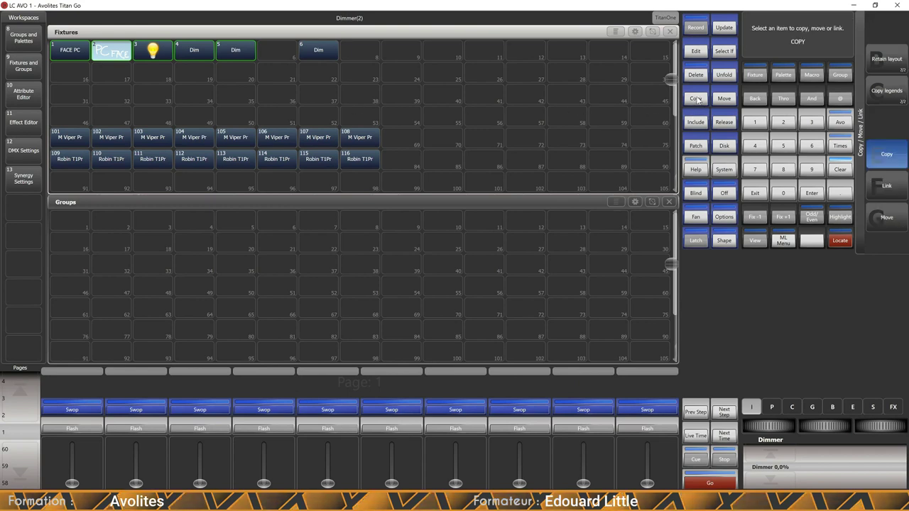
pyautogui.click(108, 55)
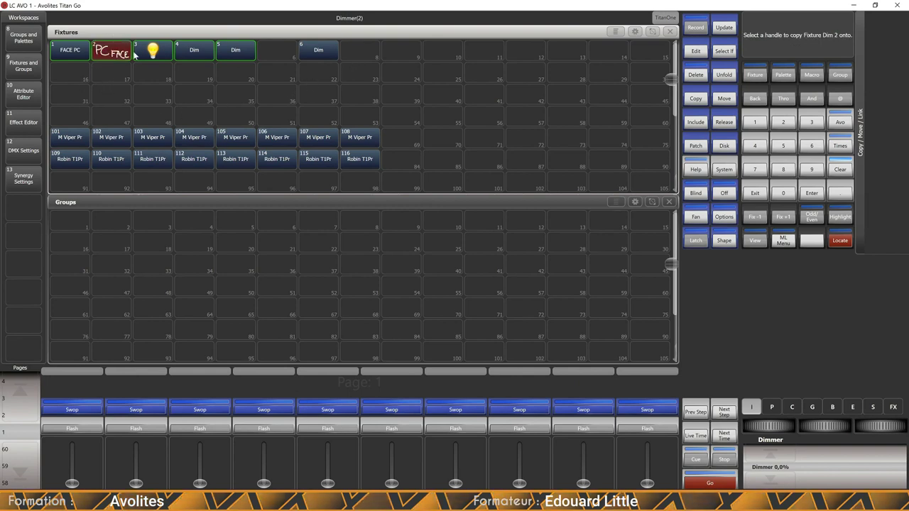
pyautogui.click(107, 74)
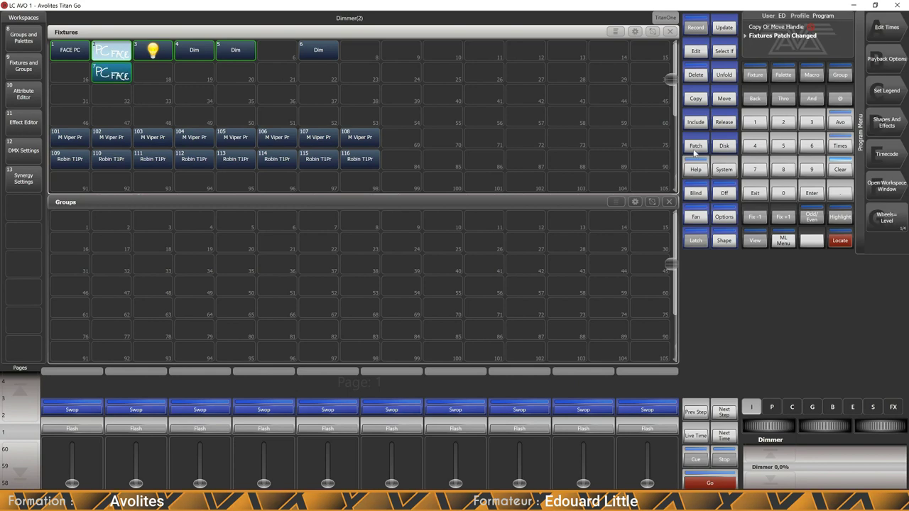
pyautogui.click(839, 175)
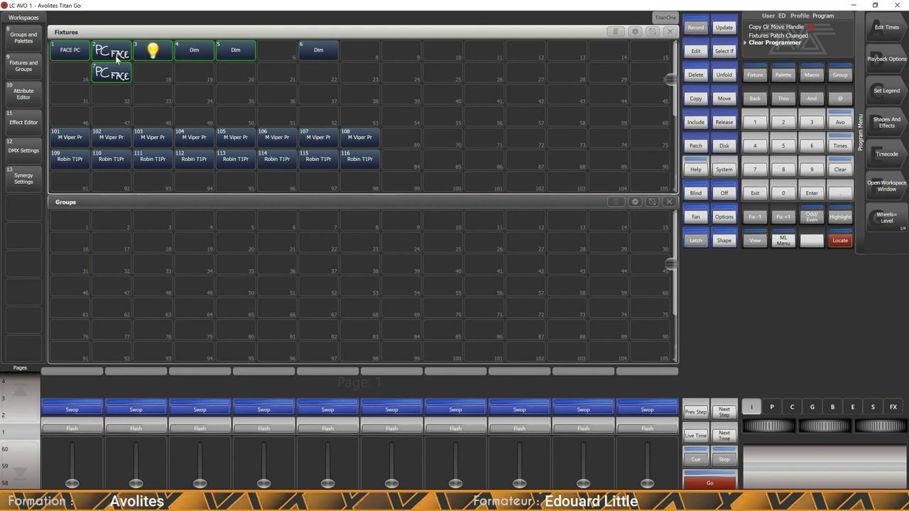
pyautogui.click(841, 172)
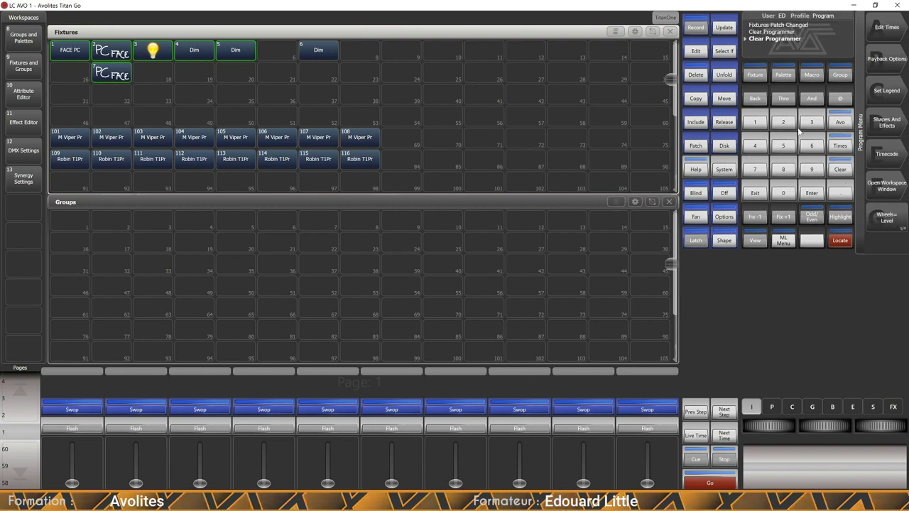
# Step: Try to delete dimmer 6 from the Fixtures window outside patch mode
pyautogui.click(696, 75)
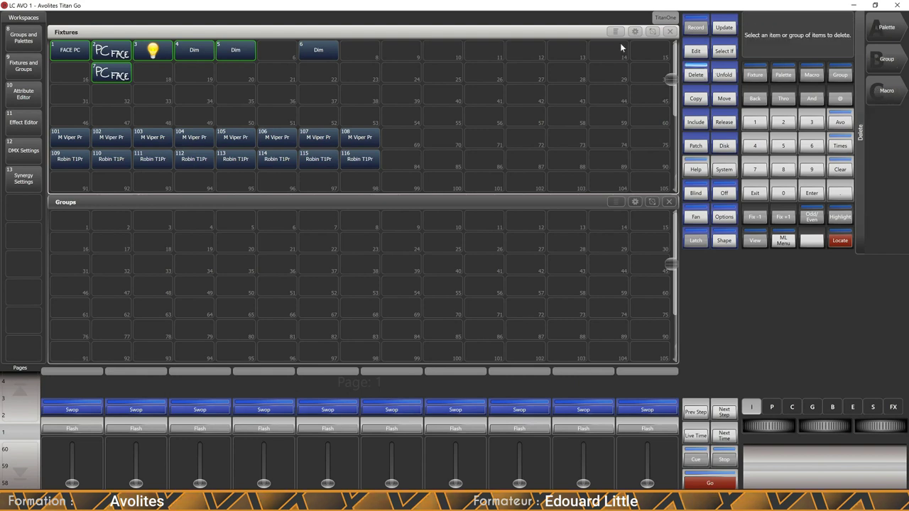
pyautogui.click(329, 48)
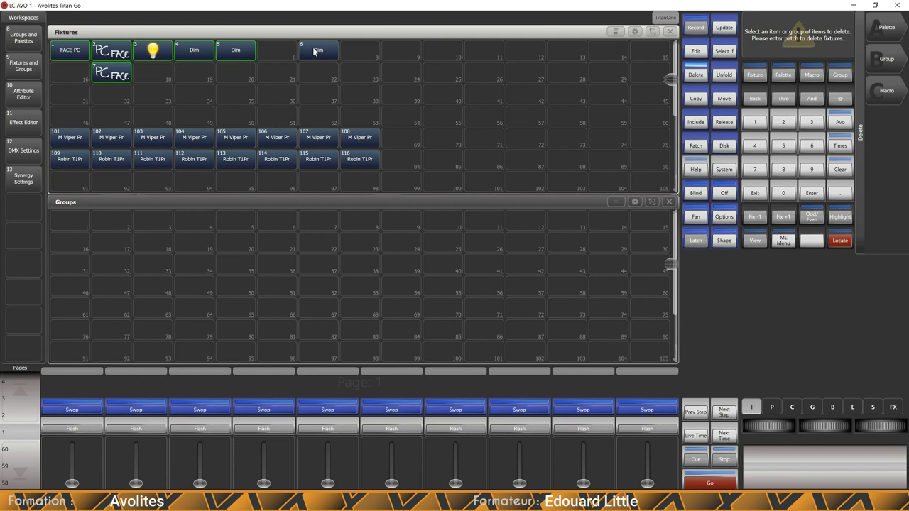
pyautogui.click(754, 196)
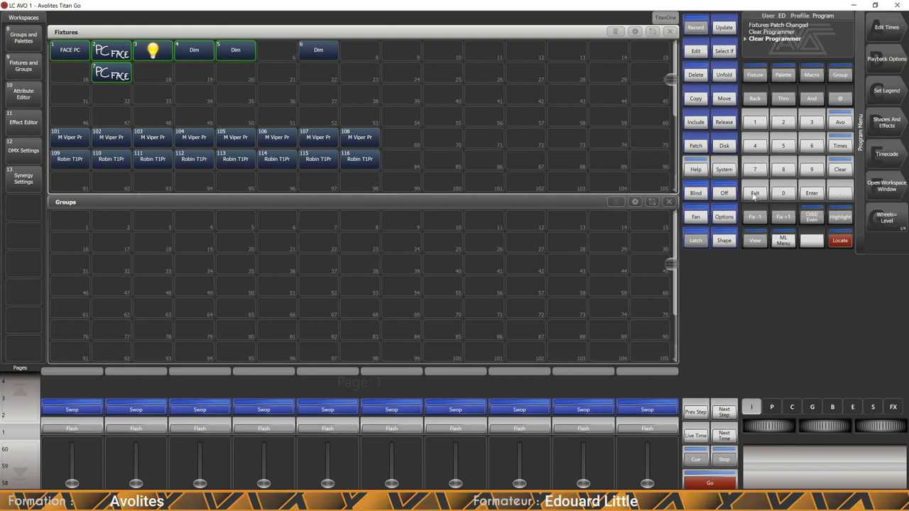
# Step: Delete dimmer 6 from within patch mode, confirm the deletion and leave patch mode
pyautogui.click(700, 146)
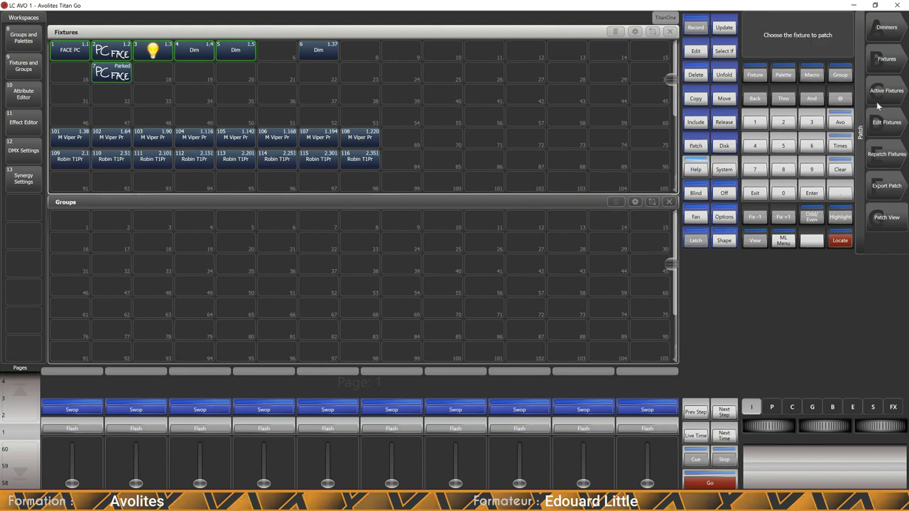
pyautogui.click(696, 75)
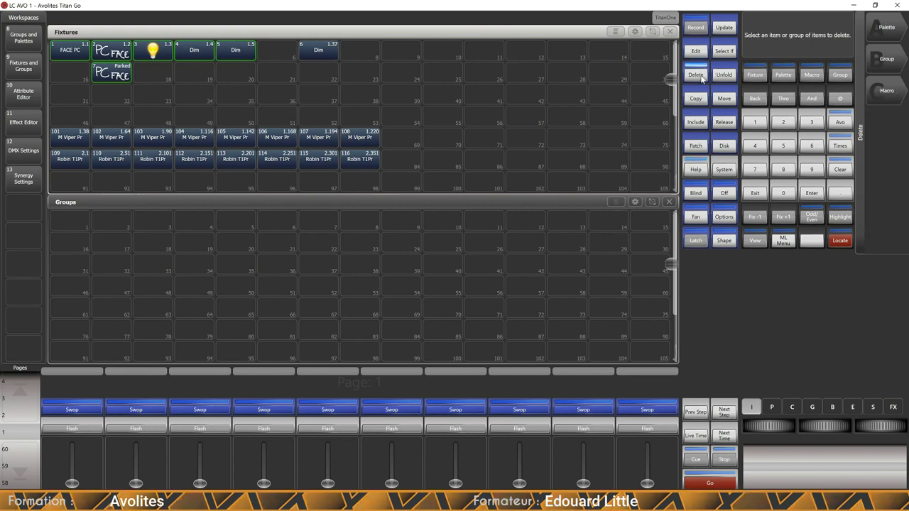
pyautogui.click(320, 54)
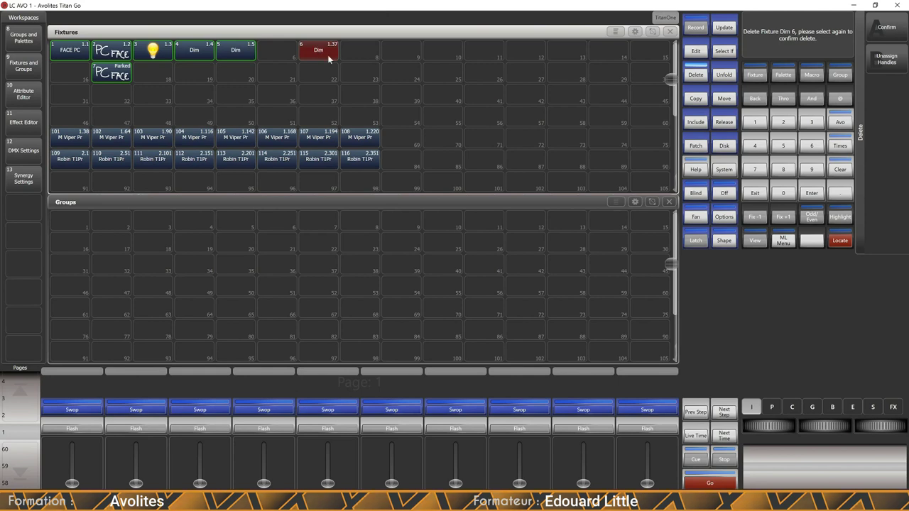
pyautogui.click(887, 28)
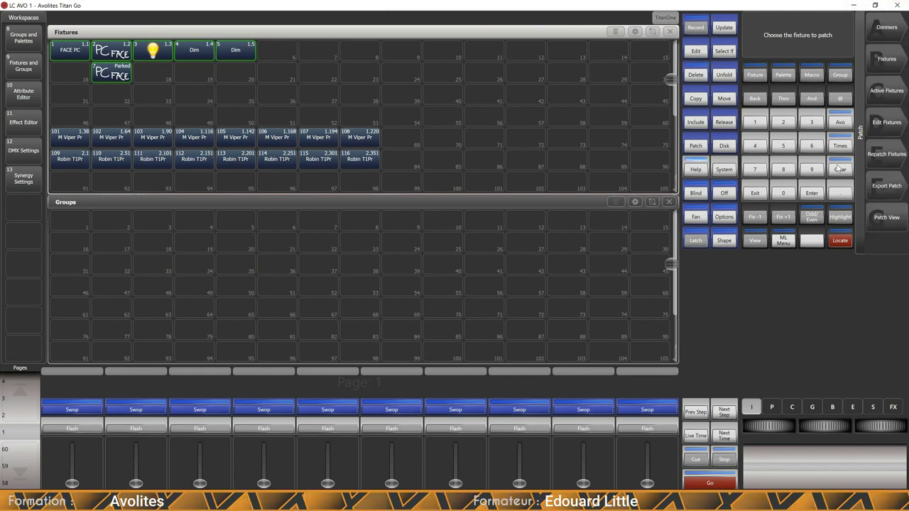
pyautogui.click(755, 193)
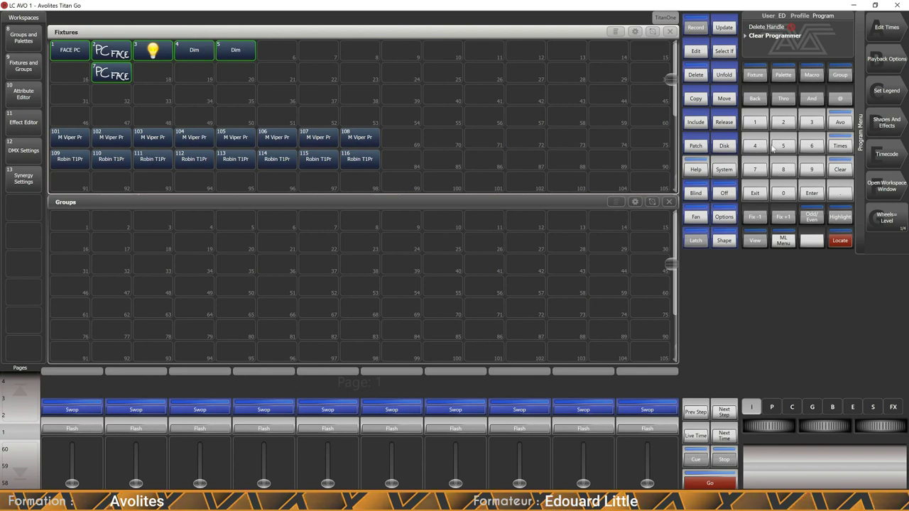
# Step: Set the Fixtures window to show DMX addresses on the fixture handles outside patch mode
pyautogui.click(696, 145)
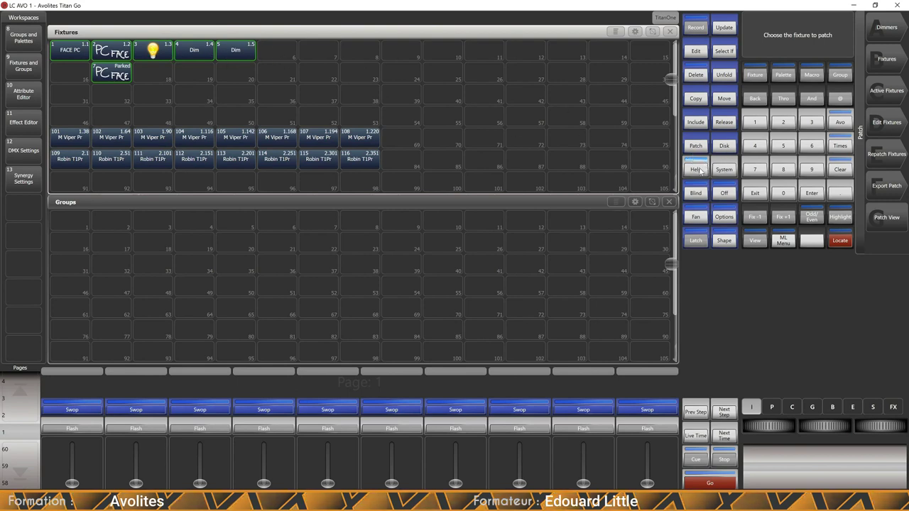
pyautogui.click(757, 196)
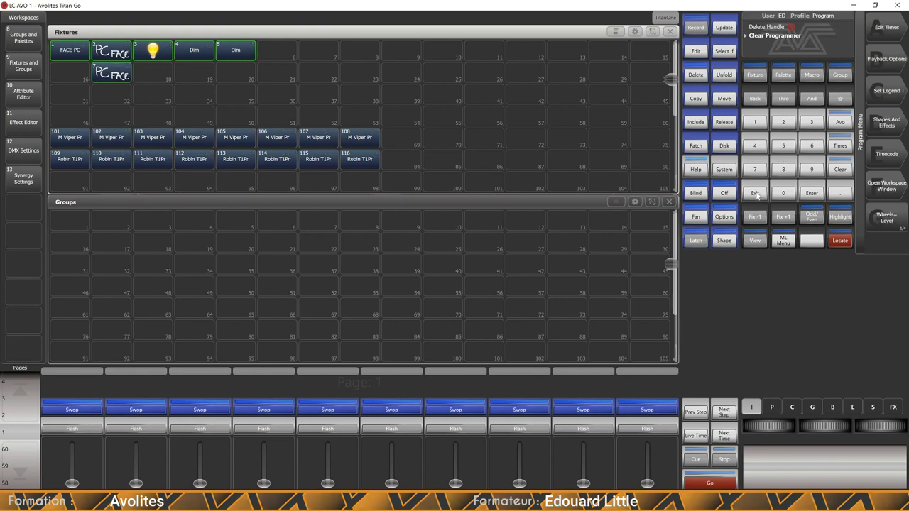
pyautogui.click(615, 32)
pyautogui.click(616, 32)
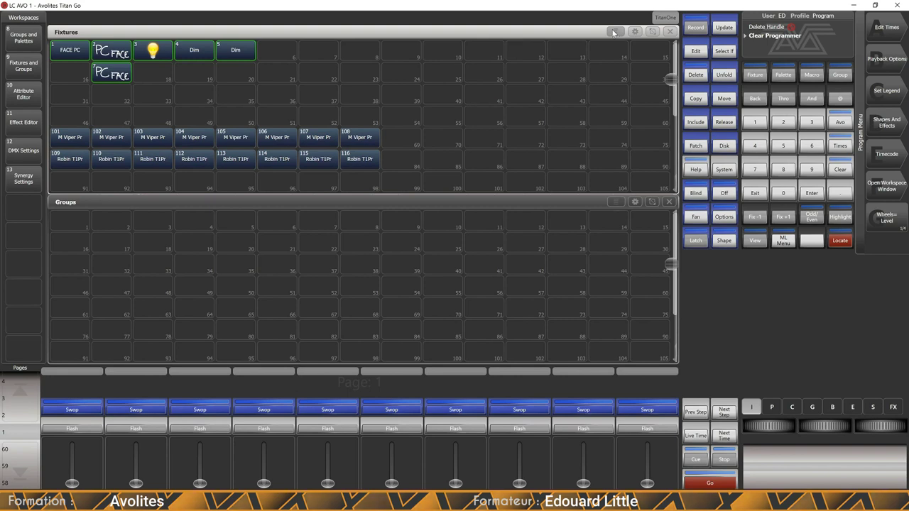
pyautogui.click(615, 32)
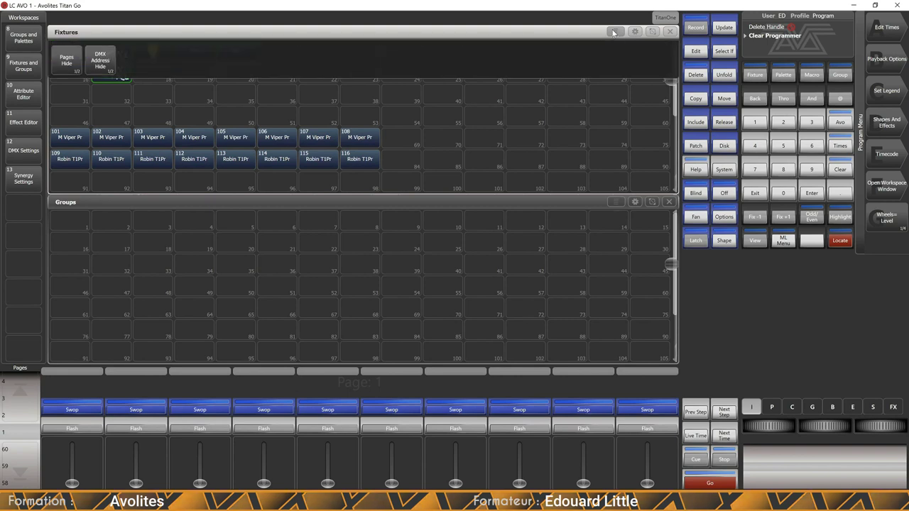
pyautogui.click(100, 65)
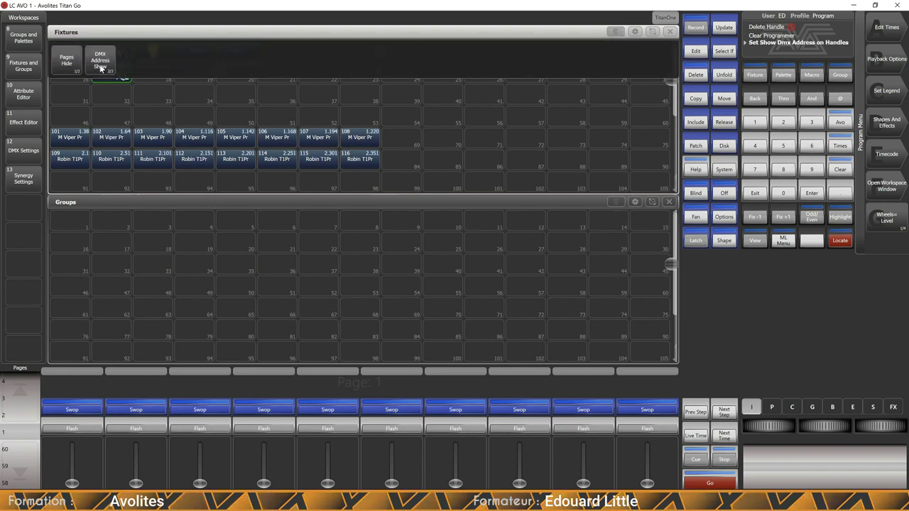
pyautogui.click(274, 100)
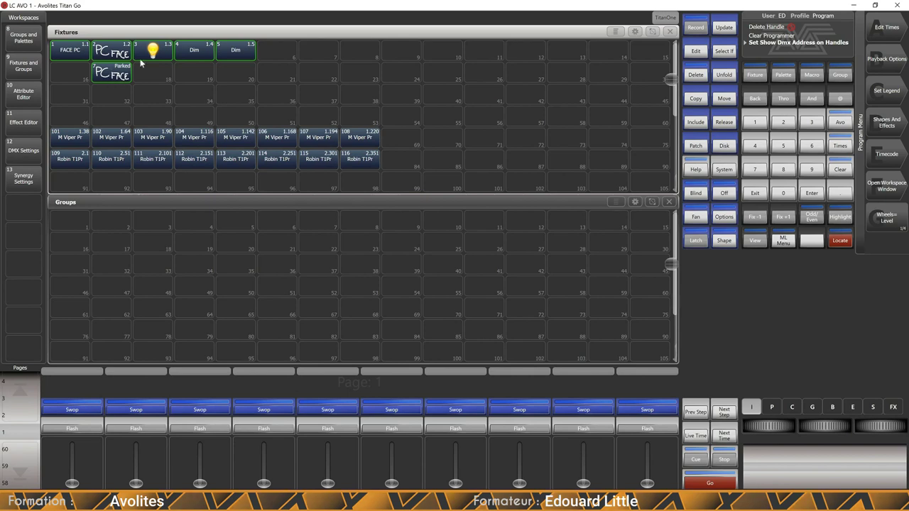
# Step: Repatch the parked dimmer 7 to DMX line 3, address 1, and leave patch mode
pyautogui.click(695, 147)
pyautogui.click(896, 154)
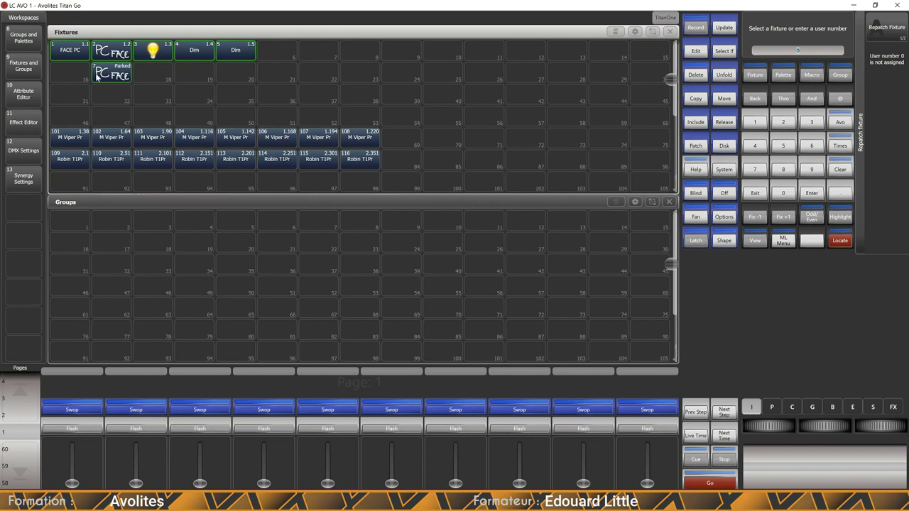
pyautogui.click(110, 76)
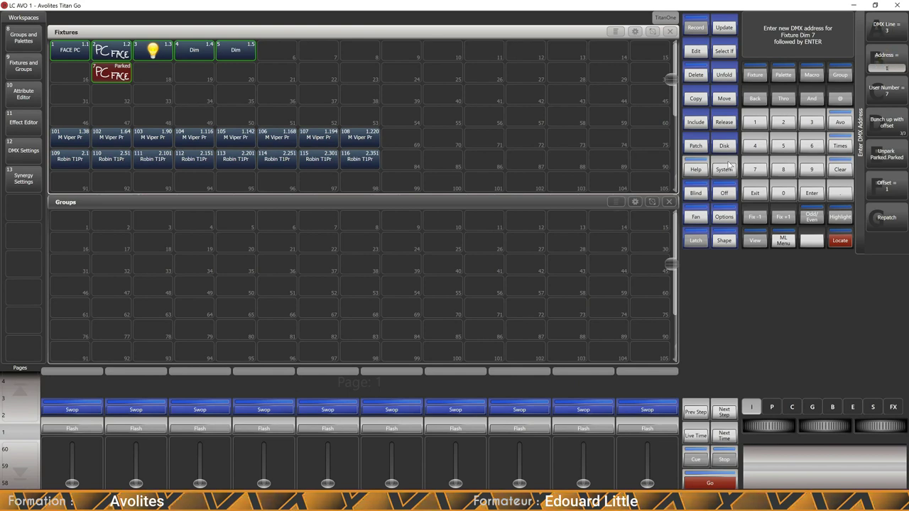
pyautogui.press('Return')
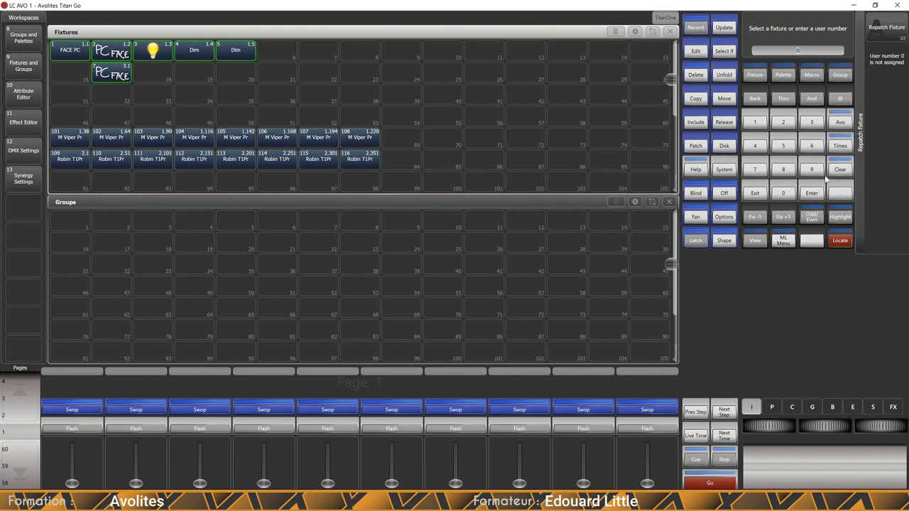
pyautogui.click(755, 194)
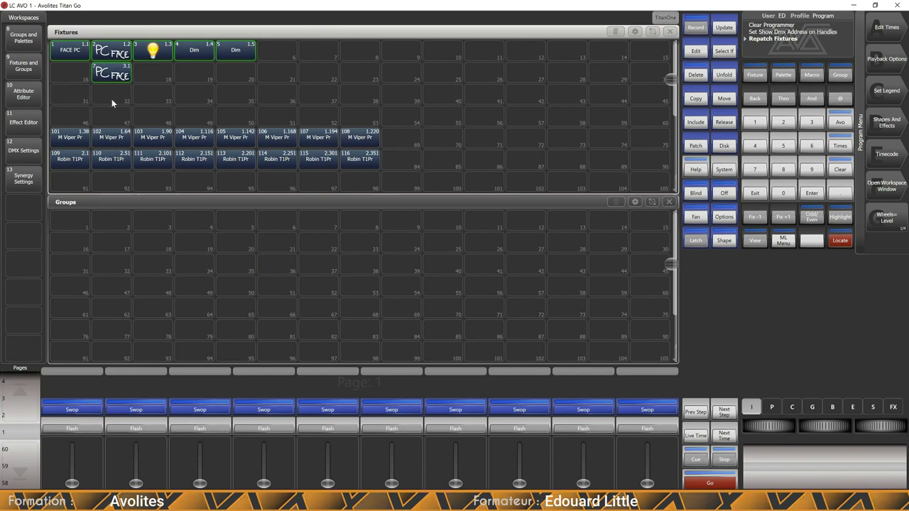
# Step: Record the Mac Viper Profiles 101 to 108 as a group on the first group handle and clear the programmer
pyautogui.click(63, 138)
pyautogui.moveTo(91, 142); pyautogui.dragTo(375, 147)
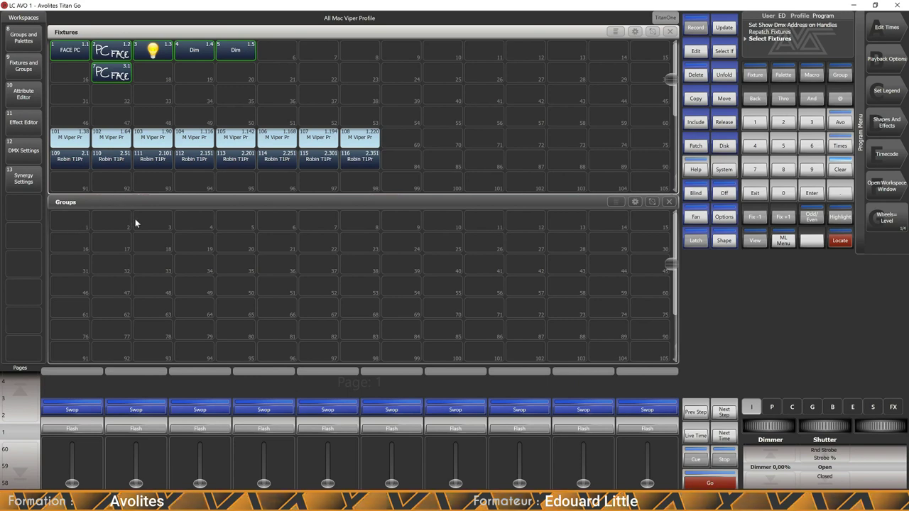
pyautogui.click(77, 226)
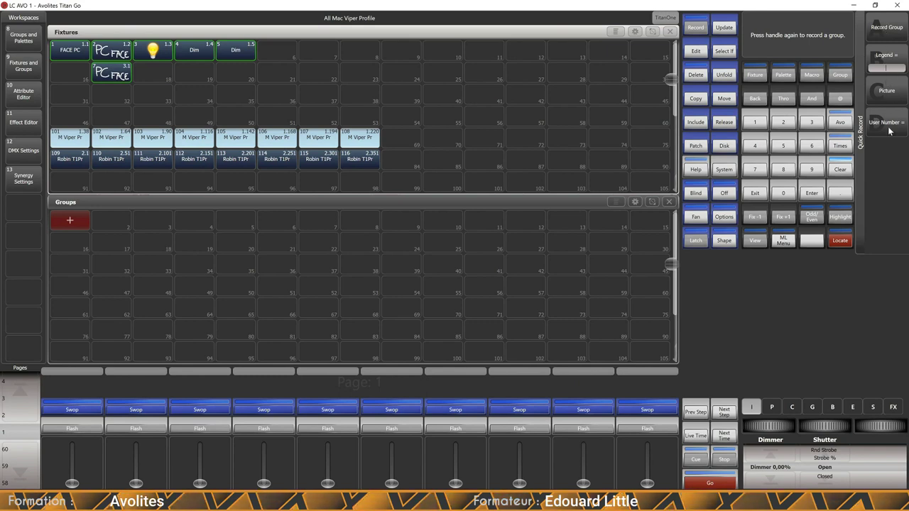
pyautogui.click(61, 220)
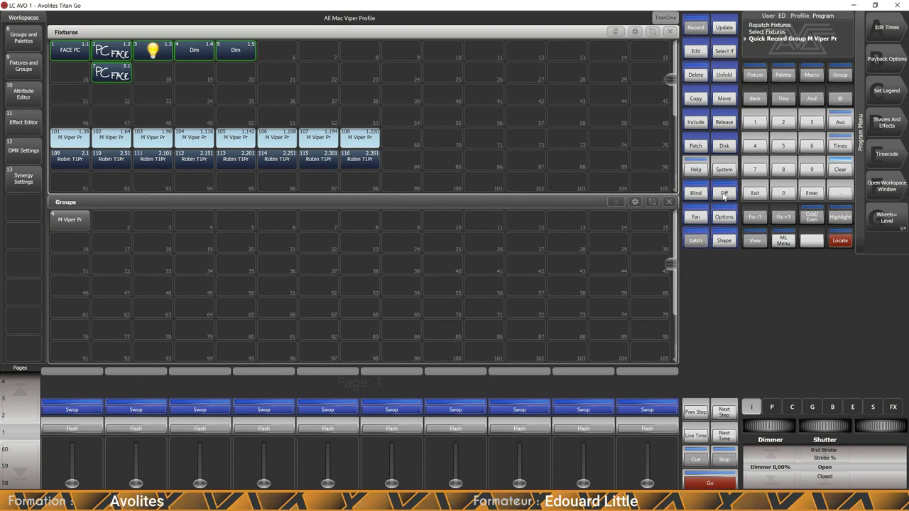
pyautogui.click(830, 170)
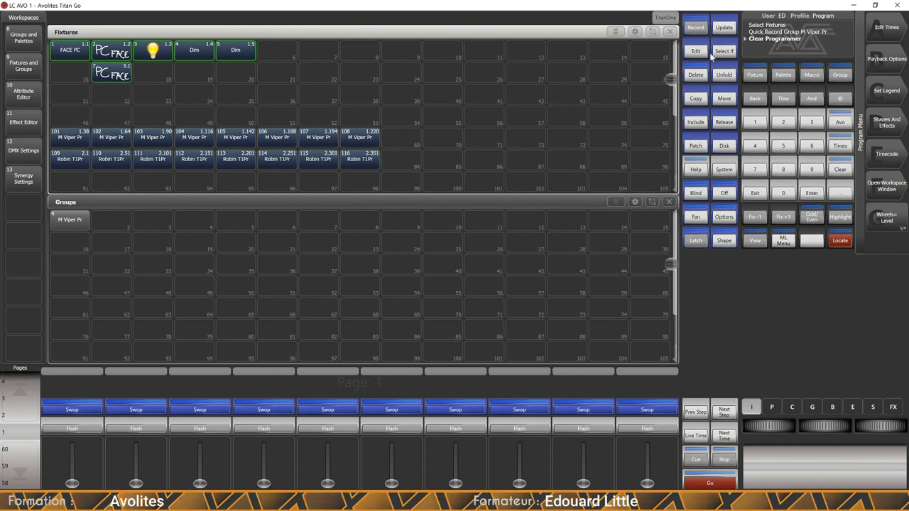
# Step: Set the legend of the Viper group to ALL VIP and clear the programmer
pyautogui.click(899, 93)
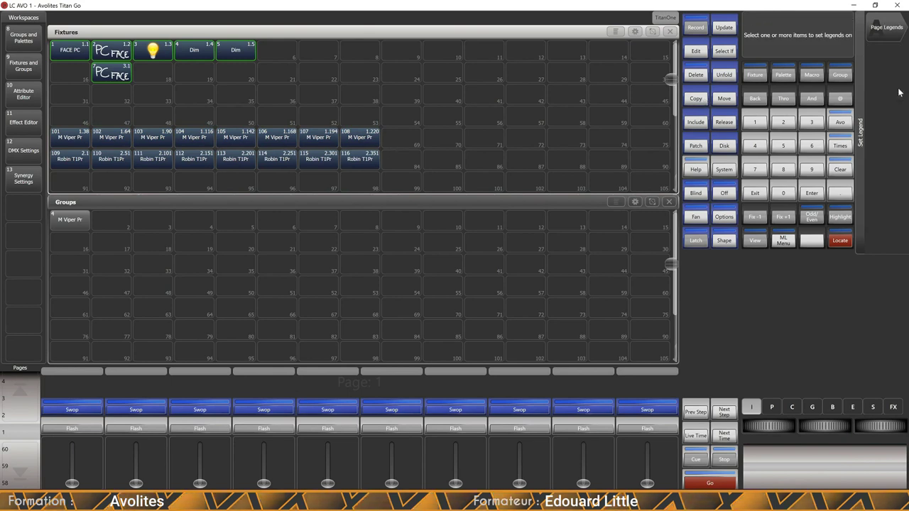
pyautogui.click(61, 222)
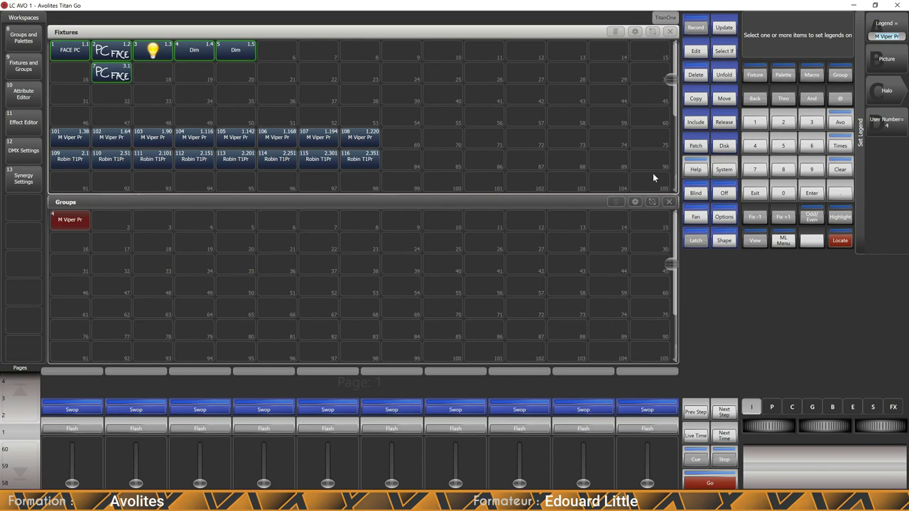
pyautogui.write('ALL VIP')
pyautogui.press('Return')
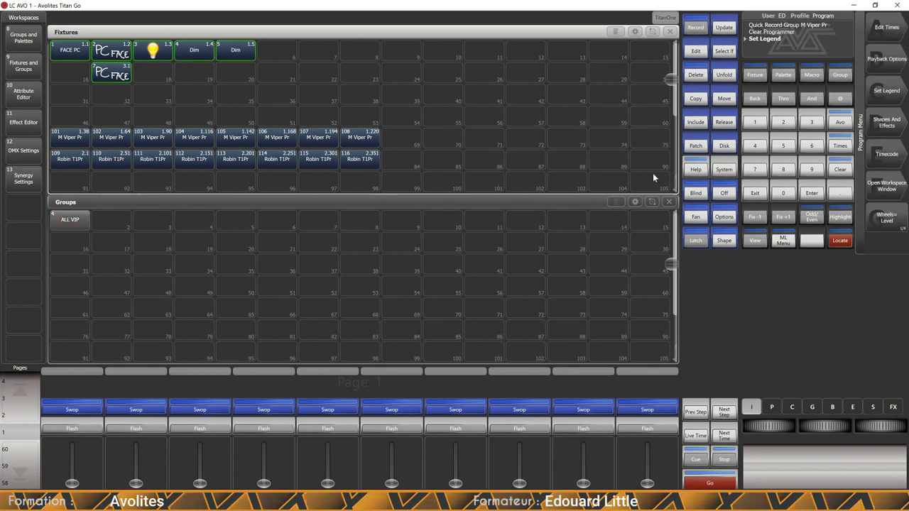
pyautogui.click(846, 170)
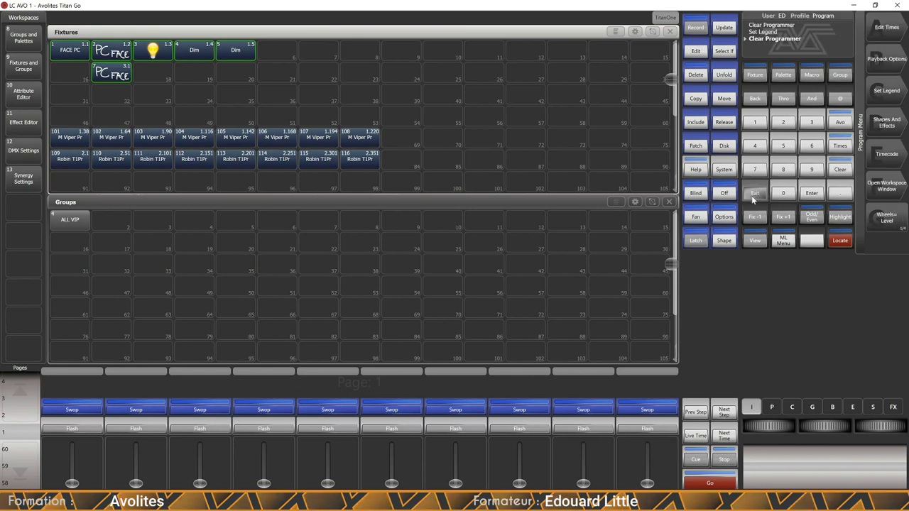
# Step: Select Vipers 101 to 108 directly from their fixture handles, then clear the selection
pyautogui.click(71, 139)
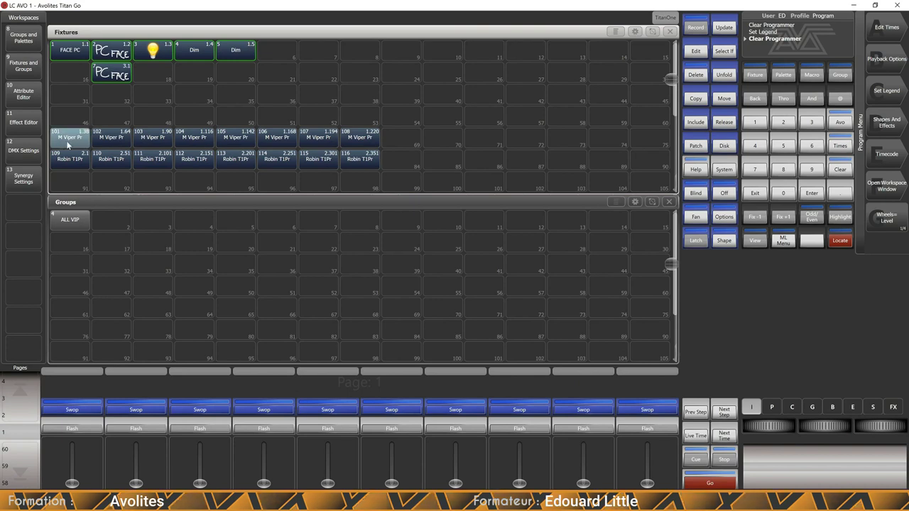
pyautogui.click(97, 145)
pyautogui.moveTo(96, 144); pyautogui.dragTo(358, 146)
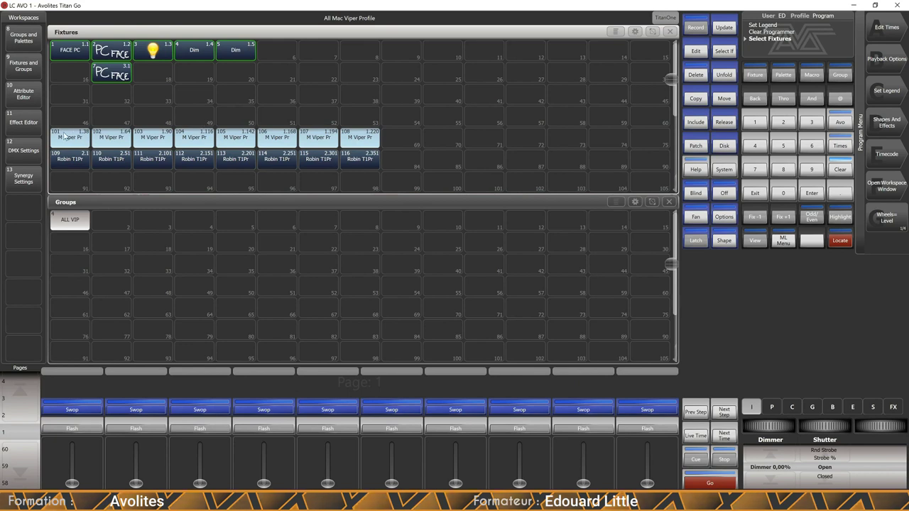
pyautogui.click(848, 172)
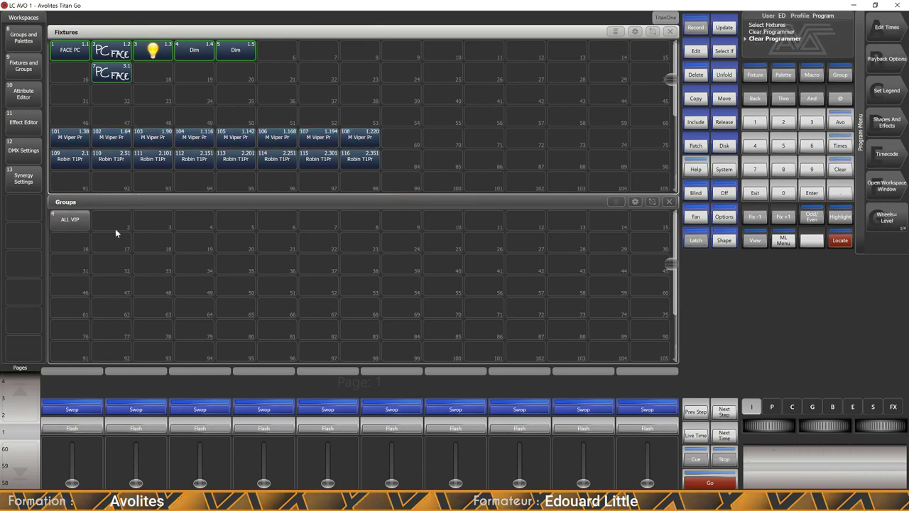
# Step: Recall the ALL VIP group, step through its fixtures one by one to check their order, and clear the programmer
pyautogui.click(62, 222)
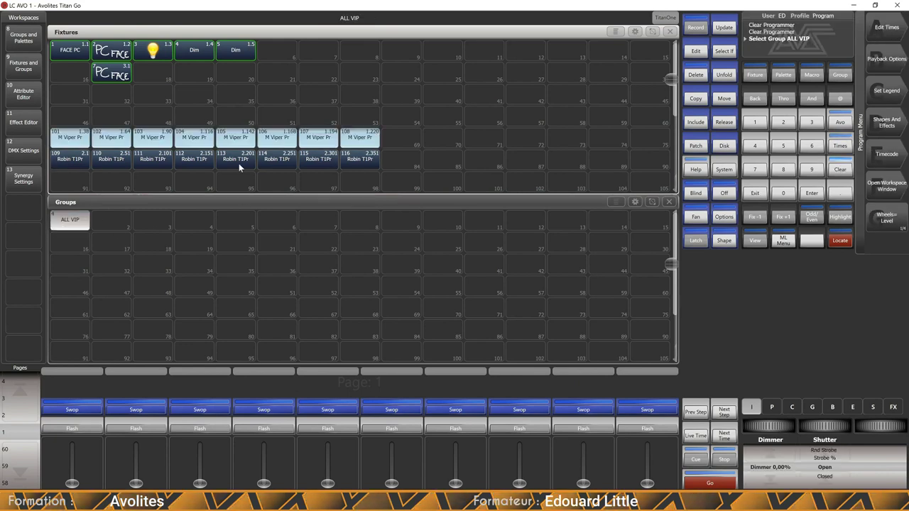
pyautogui.click(780, 218)
pyautogui.click(779, 218)
pyautogui.click(780, 217)
pyautogui.click(779, 218)
pyautogui.click(779, 217)
pyautogui.click(780, 218)
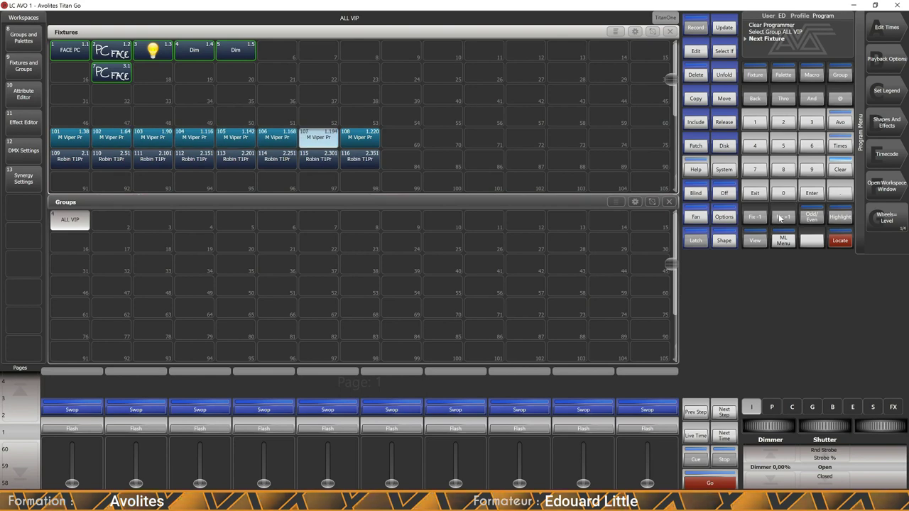
pyautogui.click(779, 218)
pyautogui.click(840, 169)
pyautogui.click(839, 169)
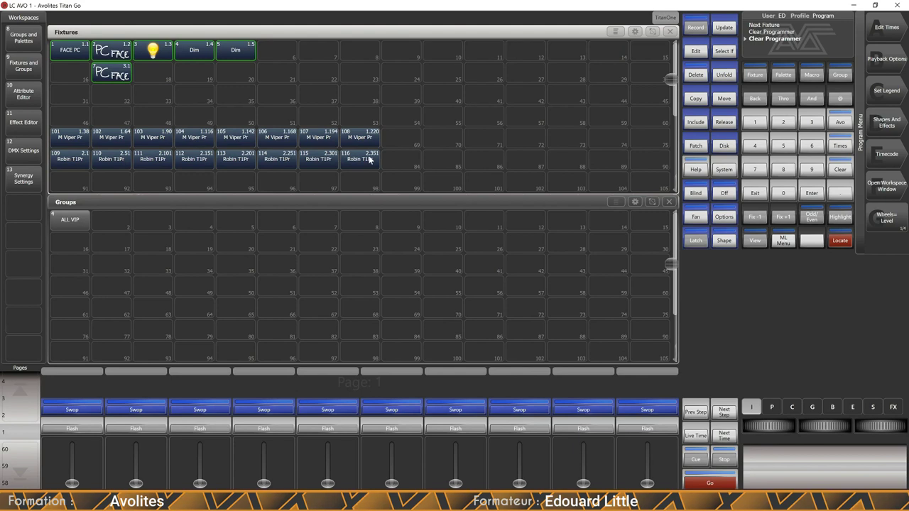
# Step: Record the Robin T1 Profiles, selected from 116 back to 109, on the second group handle with the legend ALL T1, and clear the programmer
pyautogui.moveTo(369, 160); pyautogui.dragTo(64, 159)
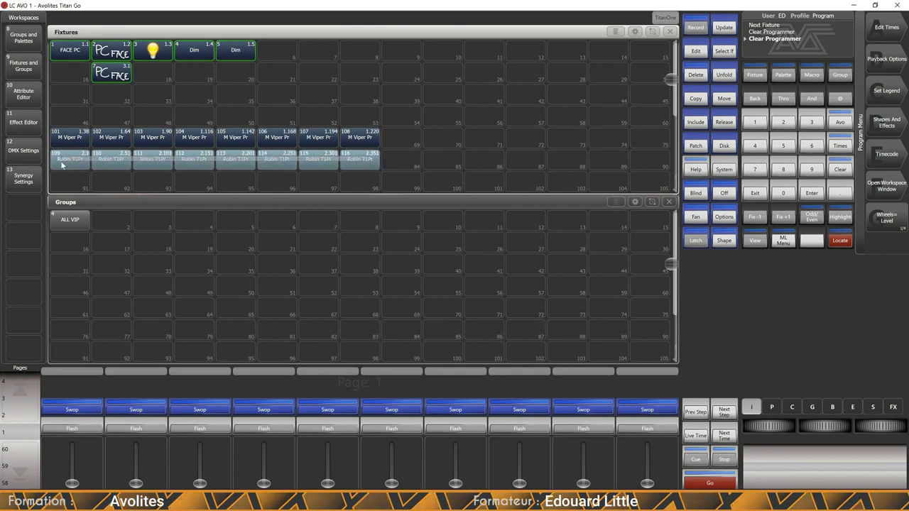
pyautogui.click(112, 226)
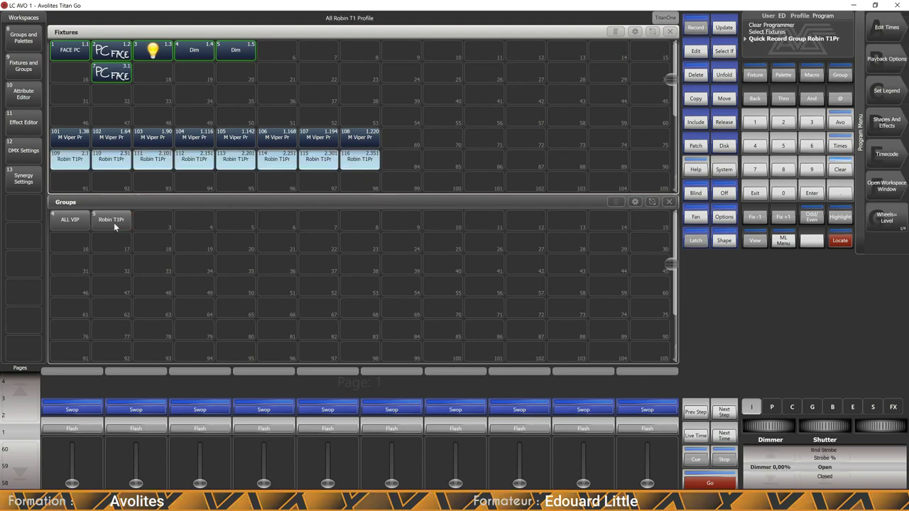
pyautogui.click(891, 94)
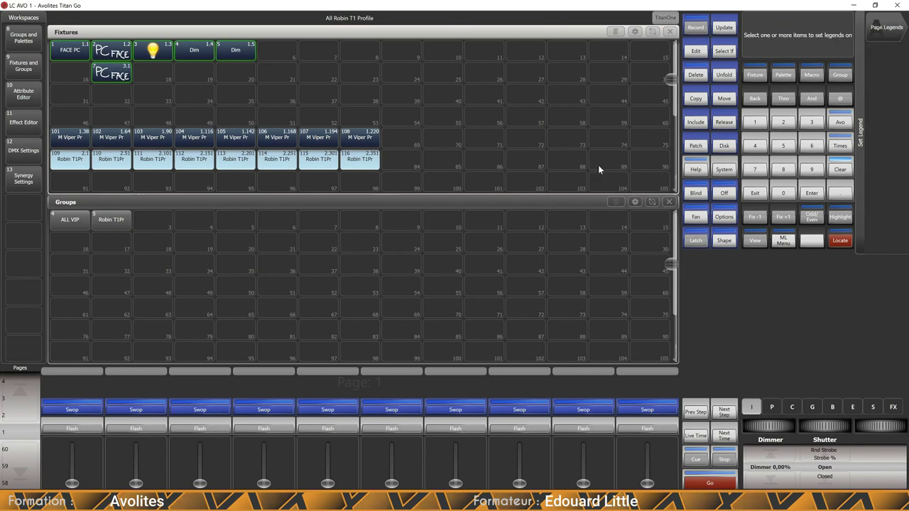
pyautogui.click(106, 225)
pyautogui.write('Al')
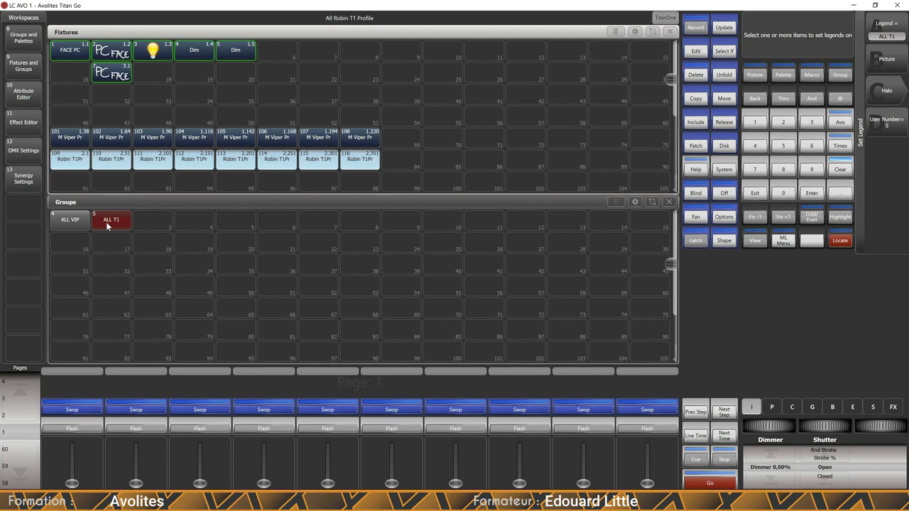
pyautogui.press('Return')
pyautogui.click(839, 168)
# Step: Recall the ALL T1 group, step through its fixtures one by one to check their order, and clear the programmer
pyautogui.click(121, 220)
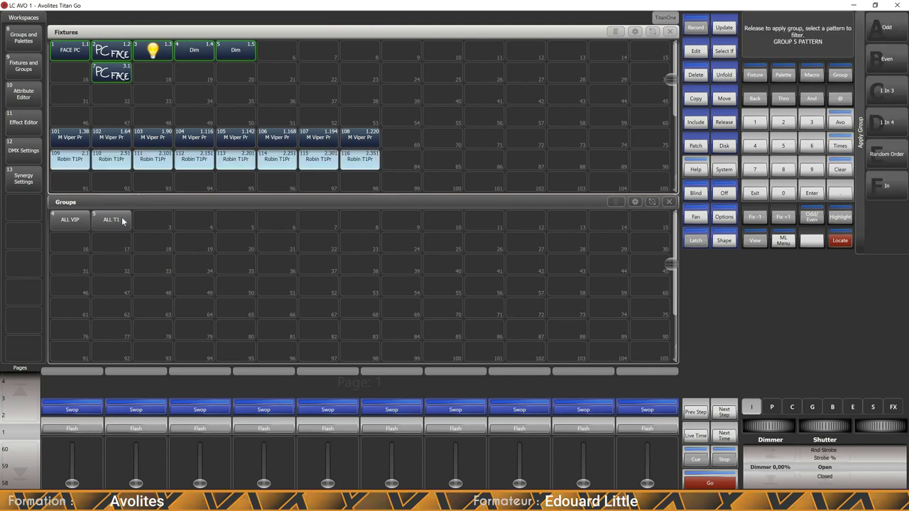
pyautogui.click(783, 218)
pyautogui.click(783, 219)
pyautogui.click(783, 218)
pyautogui.click(783, 219)
pyautogui.click(783, 219)
pyautogui.click(782, 219)
pyautogui.click(783, 218)
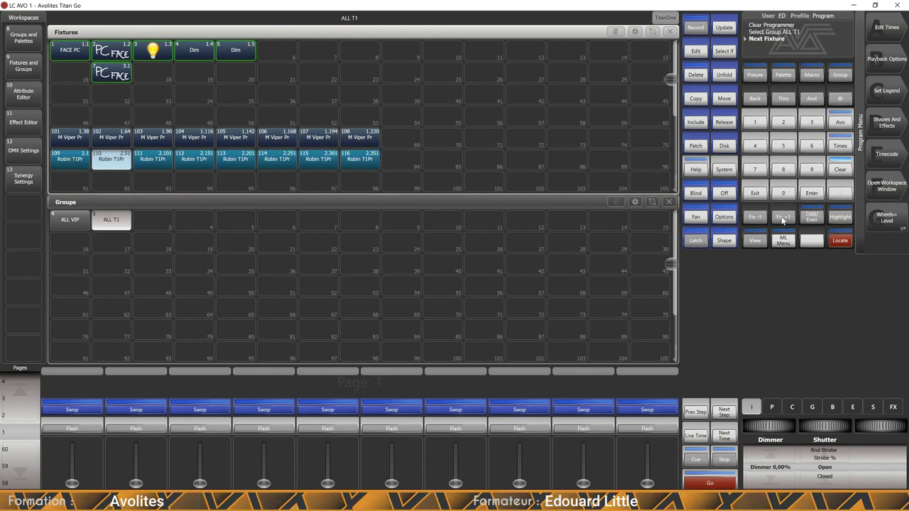
pyautogui.click(783, 219)
pyautogui.click(842, 169)
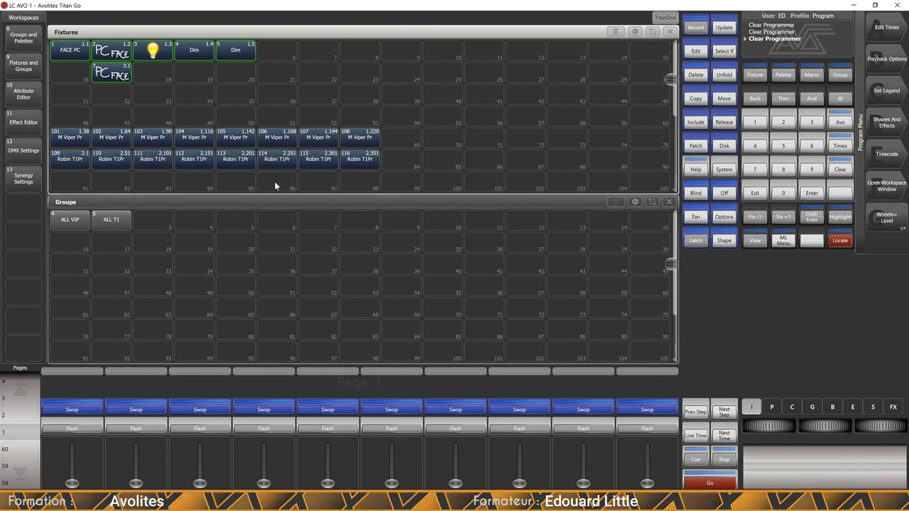
pyautogui.click(890, 28)
pyautogui.click(111, 220)
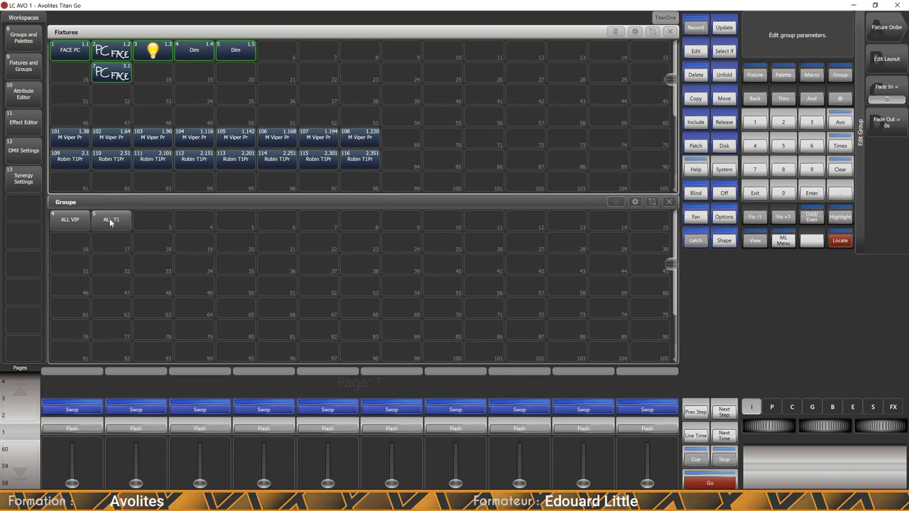
pyautogui.click(758, 193)
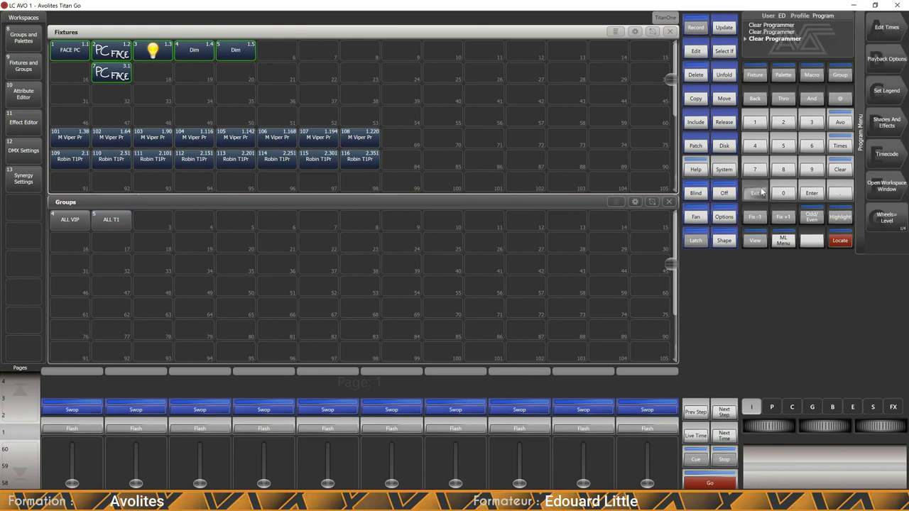
# Step: Open the ALL T1 group's fixture order for editing and turn on auto increment
pyautogui.click(883, 27)
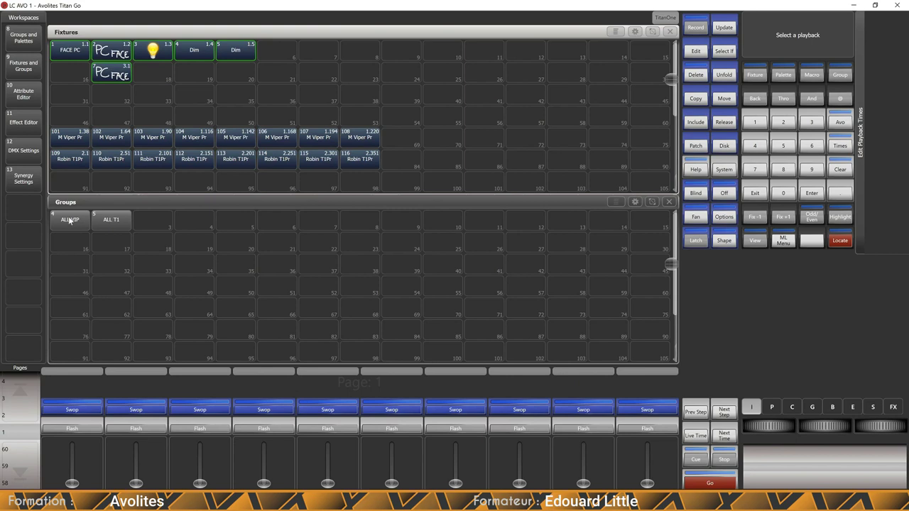
pyautogui.click(110, 222)
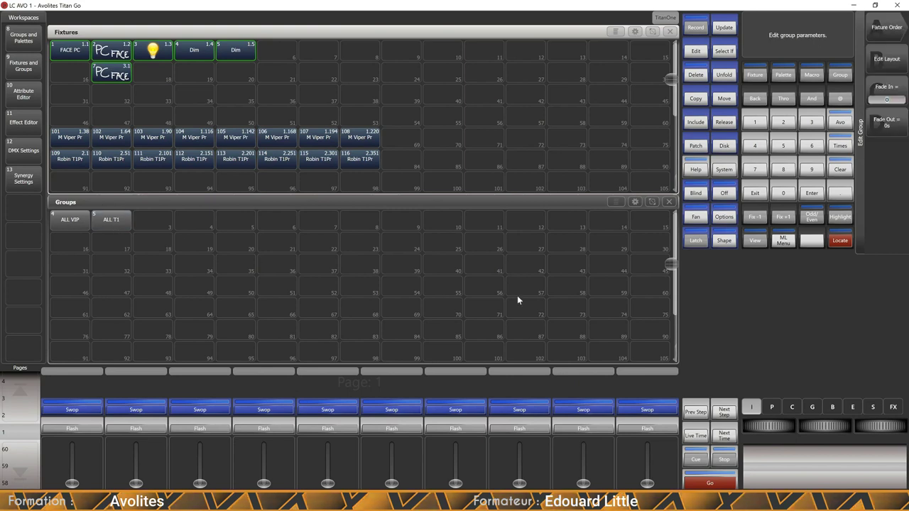
pyautogui.click(887, 27)
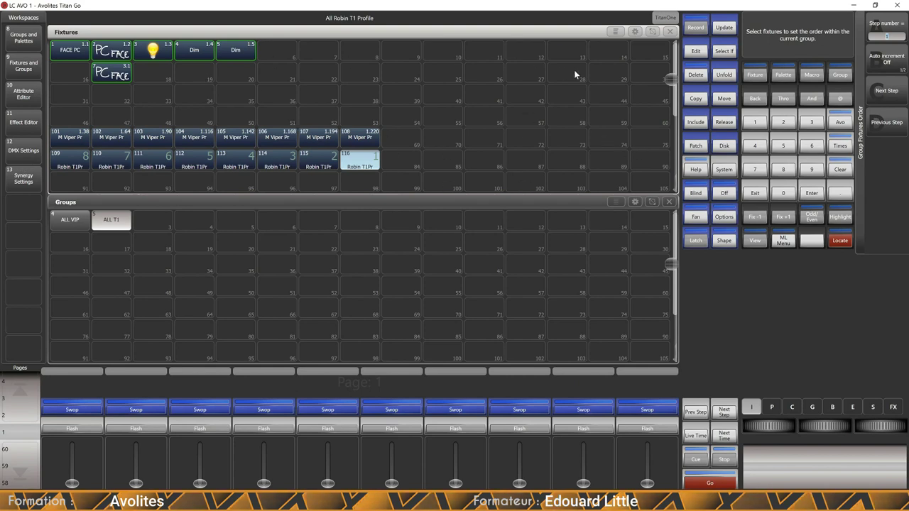
pyautogui.click(889, 64)
# Step: Number the Robin T1 fixtures 109 to 116 as steps 1 to 8 of the group order and leave the order editing
pyautogui.click(65, 163)
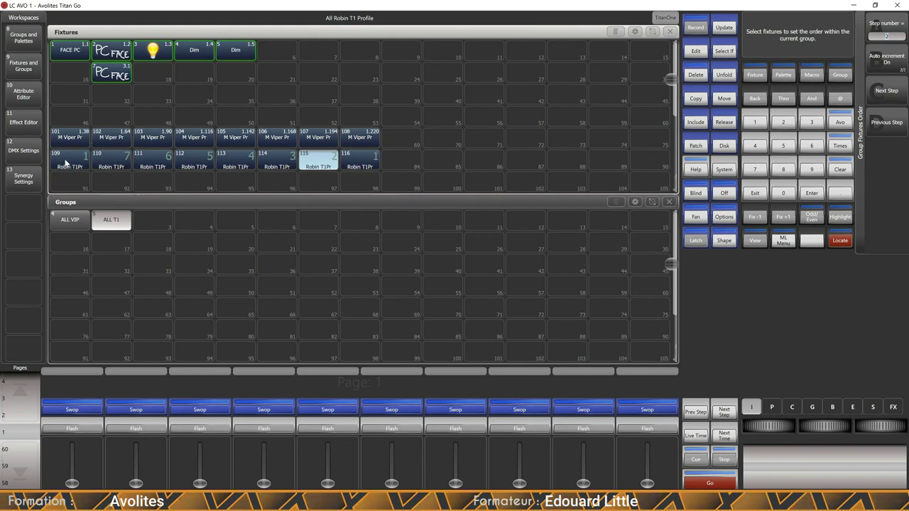
pyautogui.click(111, 162)
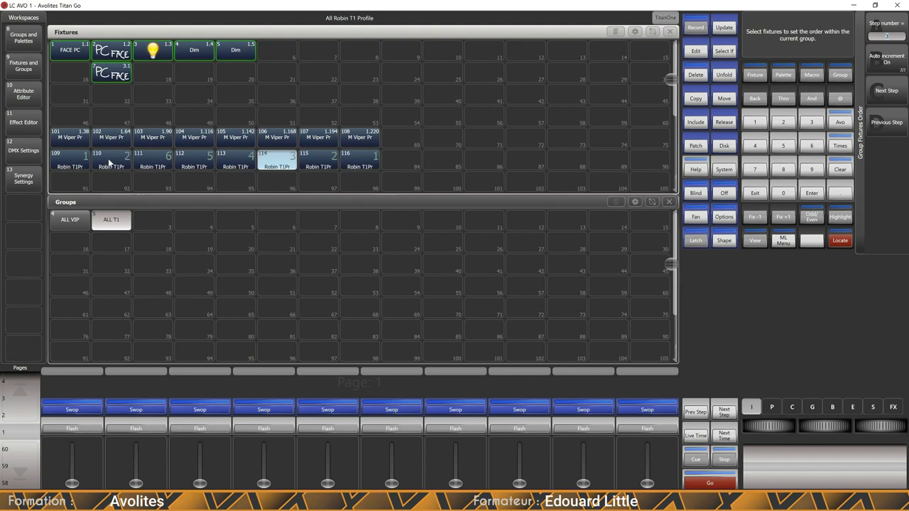
pyautogui.click(157, 166)
pyautogui.click(197, 165)
pyautogui.click(250, 166)
pyautogui.click(281, 165)
pyautogui.click(307, 166)
pyautogui.click(352, 169)
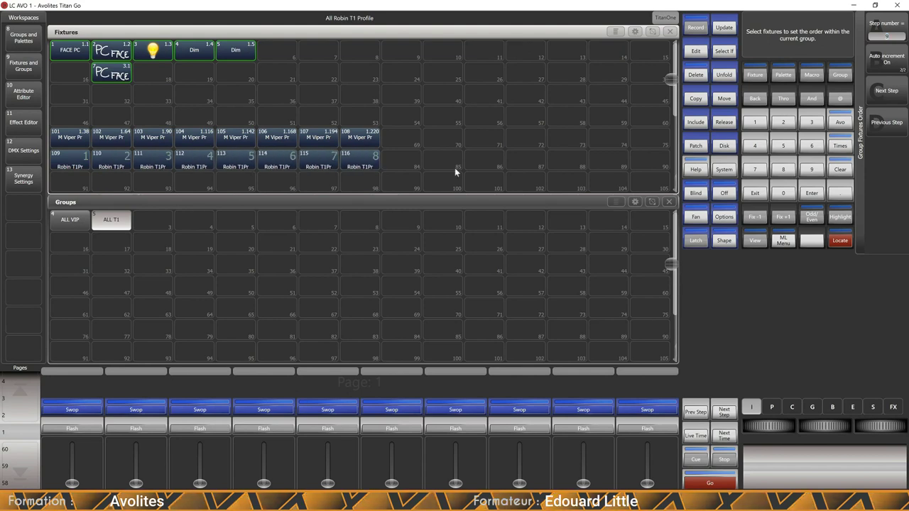
pyautogui.click(755, 194)
# Step: Recall the ALL T1 group and step through its fixtures one by one to check the edited order
pyautogui.click(112, 220)
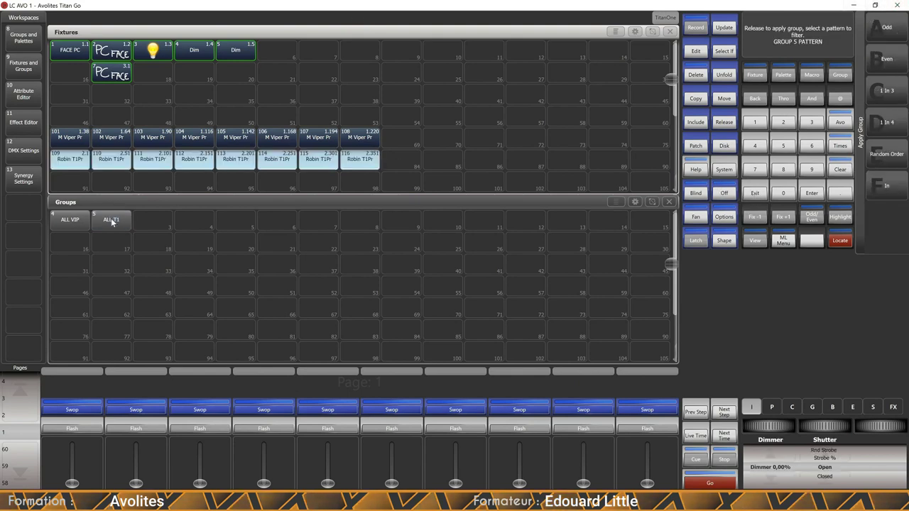
pyautogui.click(783, 217)
pyautogui.click(783, 217)
pyautogui.click(783, 217)
pyautogui.click(783, 217)
pyautogui.click(783, 217)
pyautogui.click(783, 218)
pyautogui.click(783, 217)
pyautogui.click(783, 217)
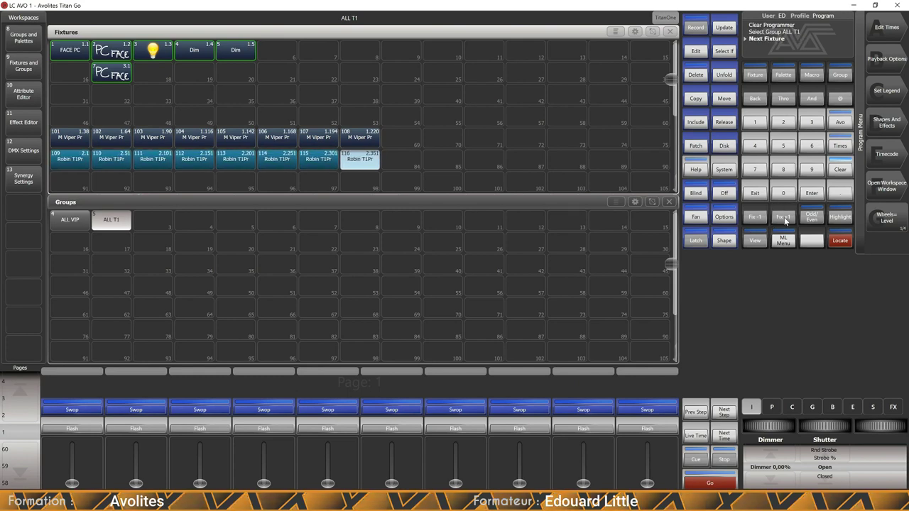
# Step: Clear the programmer completely to release the Robin T1 fixtures
pyautogui.click(840, 169)
pyautogui.click(840, 169)
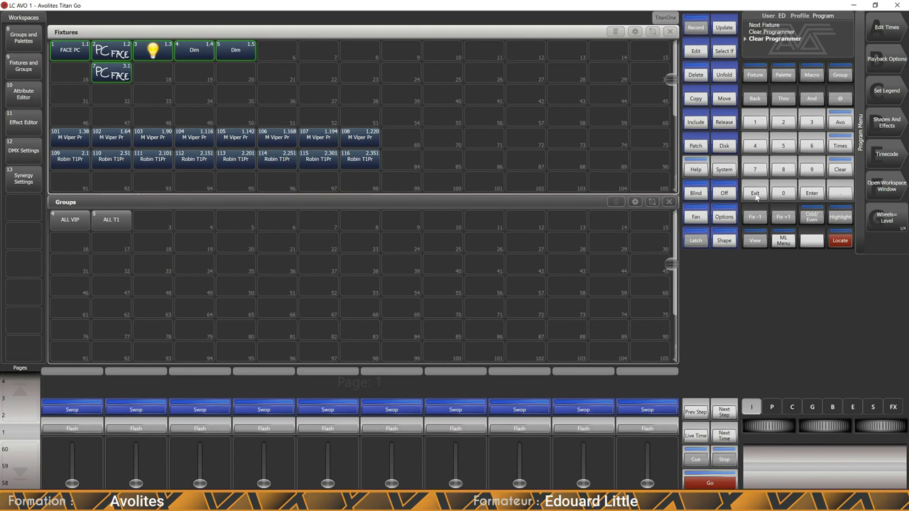
pyautogui.click(829, 169)
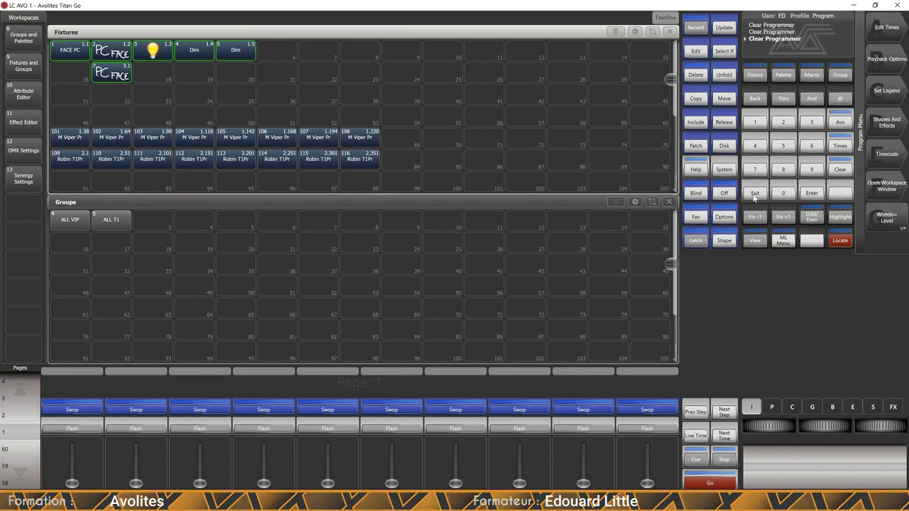
# Step: Start patching a fixture, search for the manufacturer GLP and choose the Impression X4 Bar 20 model
pyautogui.click(696, 147)
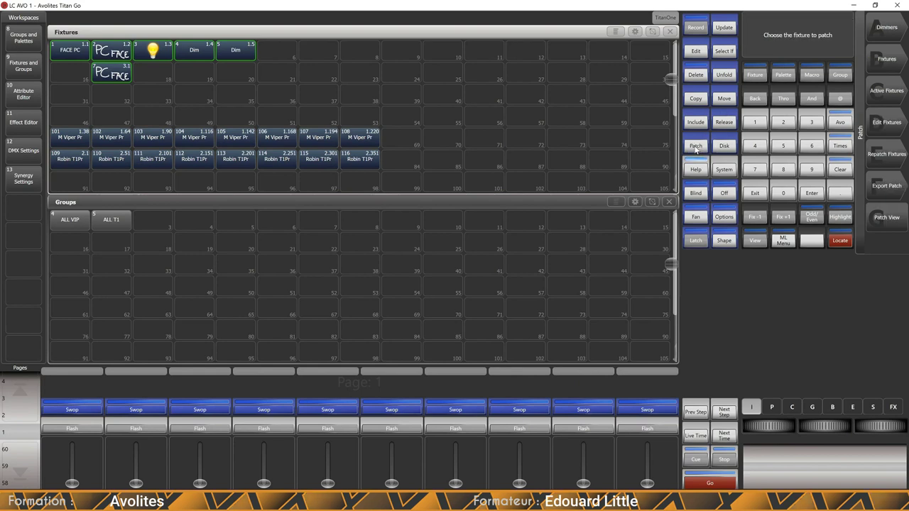
pyautogui.click(885, 59)
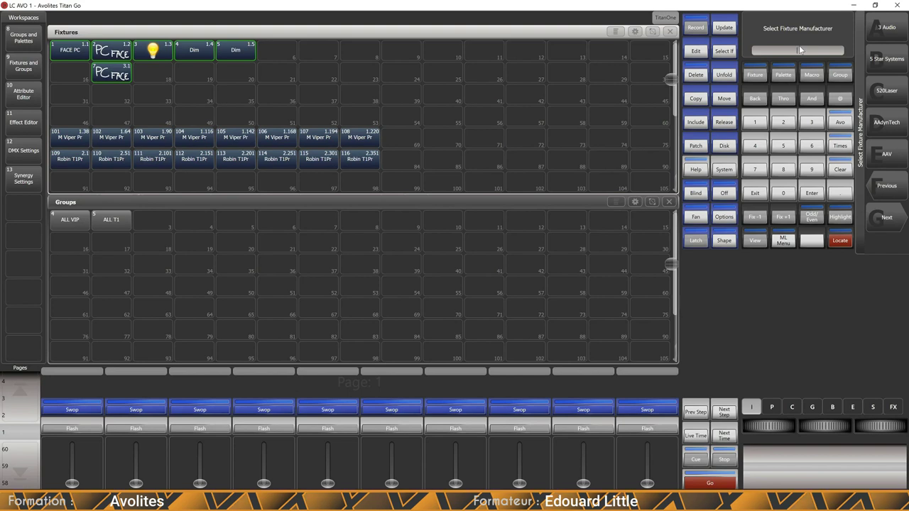
pyautogui.write('GP')
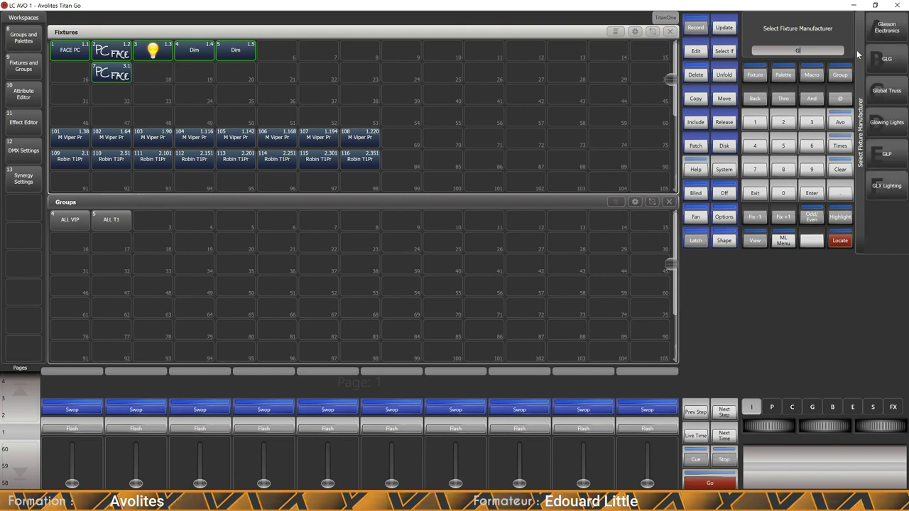
pyautogui.write('p')
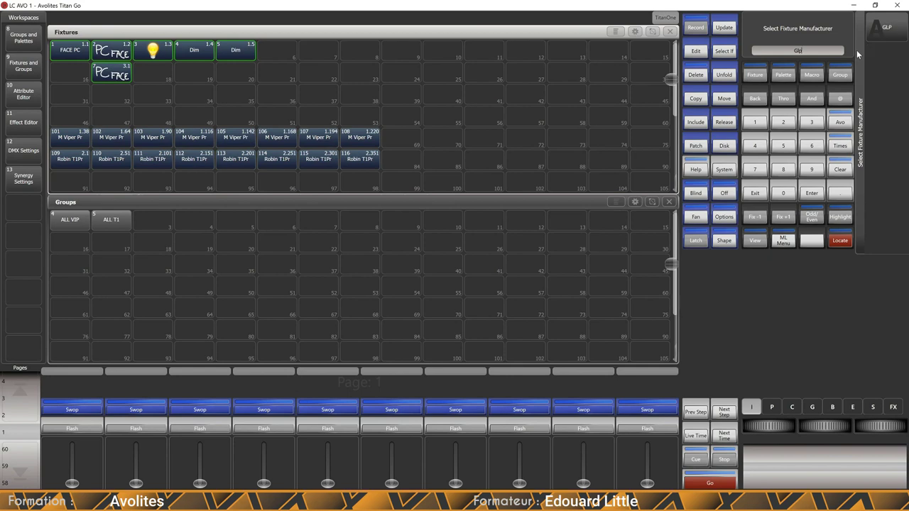
pyautogui.click(900, 29)
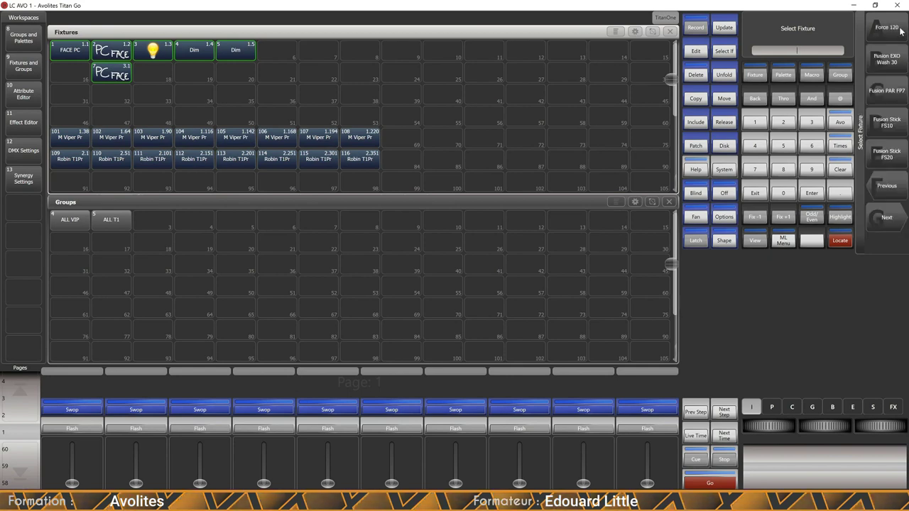
pyautogui.write('x4')
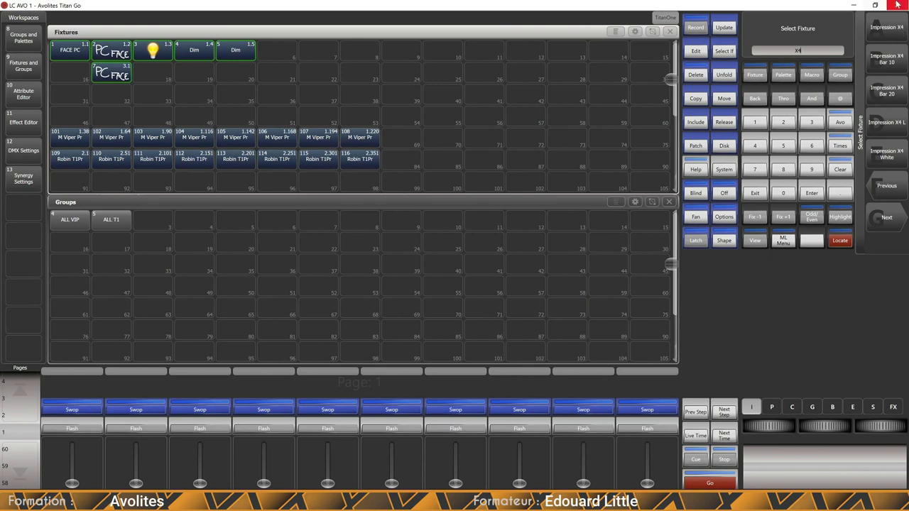
pyautogui.click(892, 95)
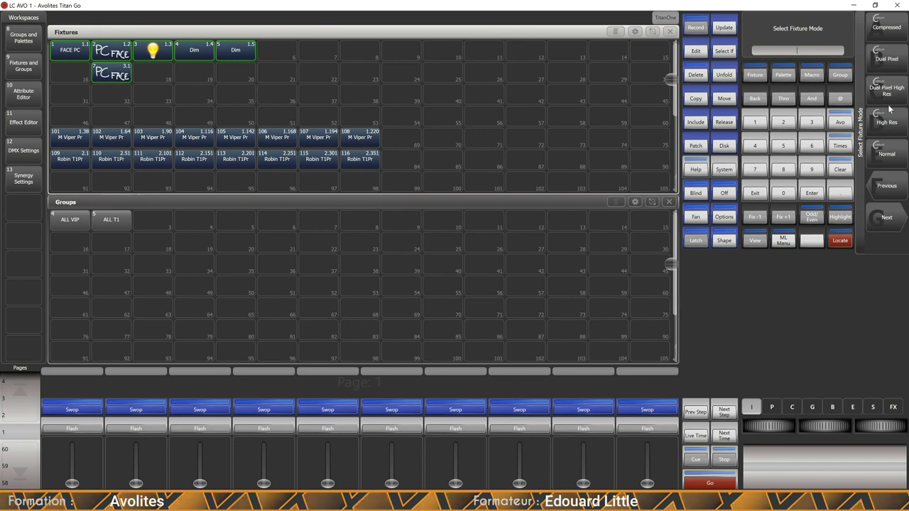
# Step: Choose the fixture mode, patch one Impression X4 Bar 20 at DMX 3.2 onto fixture handle 25, and leave patching
pyautogui.click(886, 221)
pyautogui.click(887, 62)
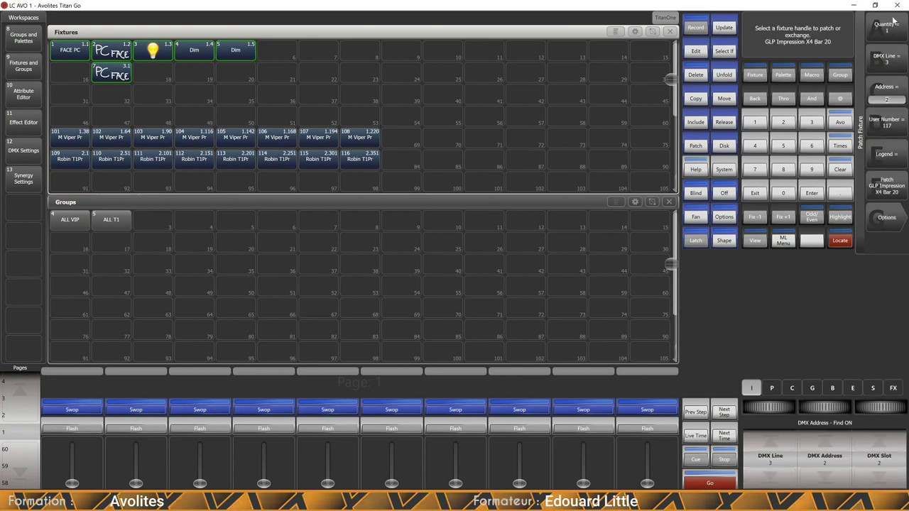
pyautogui.click(446, 68)
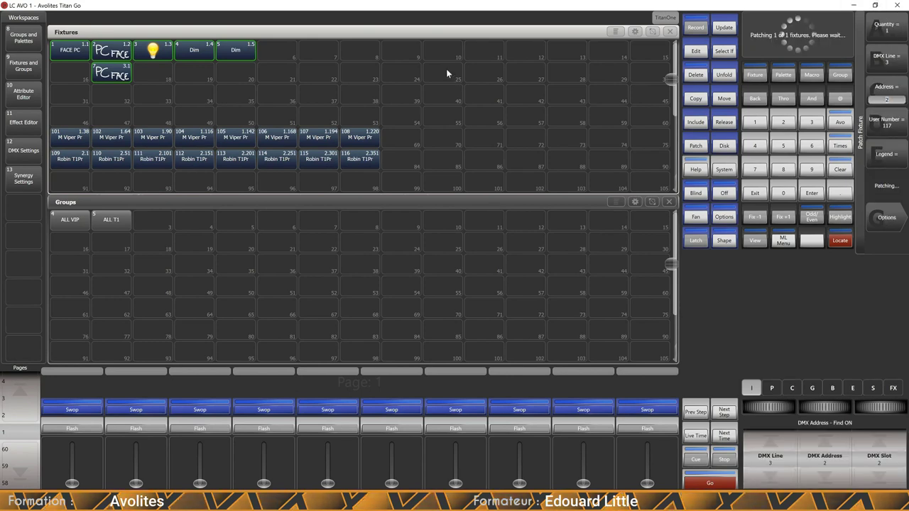
pyautogui.click(756, 194)
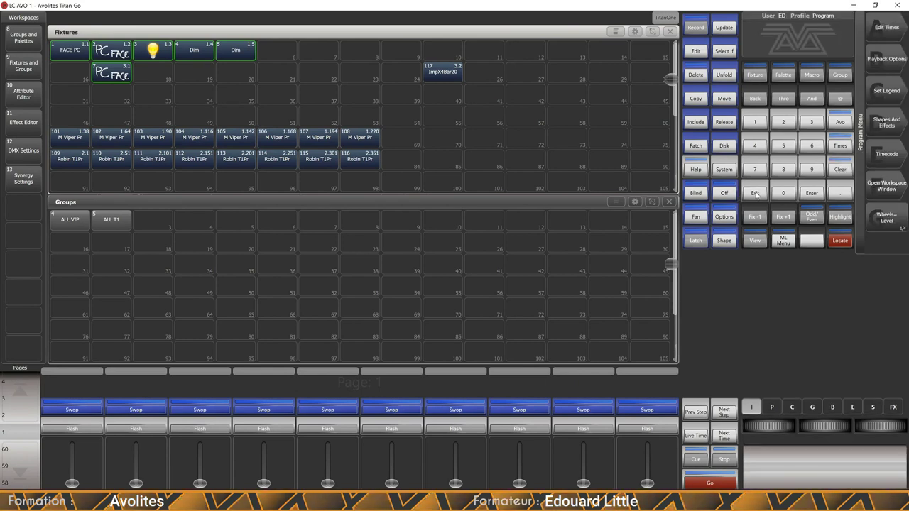
# Step: Select the whole Impression X4 Bar 20, raise its dimmer to 100%, and clear the programmer
pyautogui.click(435, 74)
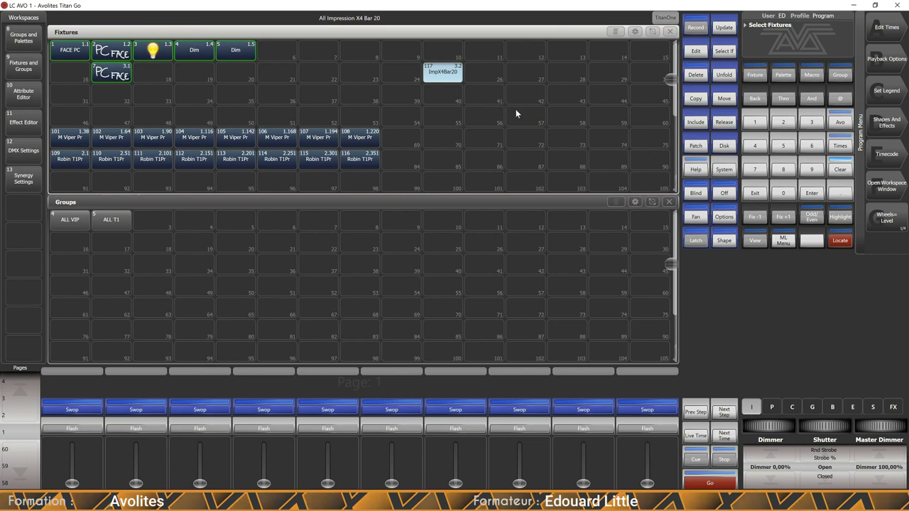
pyautogui.click(839, 169)
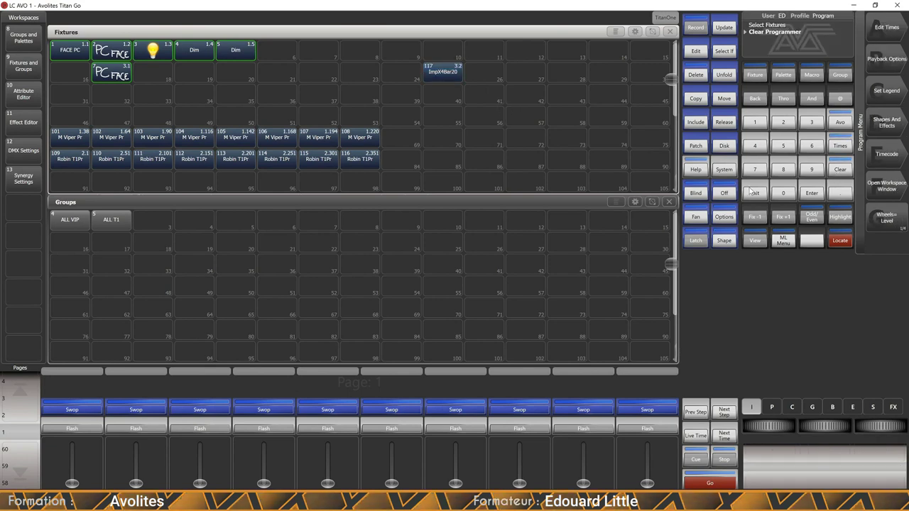
pyautogui.click(445, 80)
pyautogui.click(751, 406)
pyautogui.moveTo(767, 426); pyautogui.dragTo(781, 429)
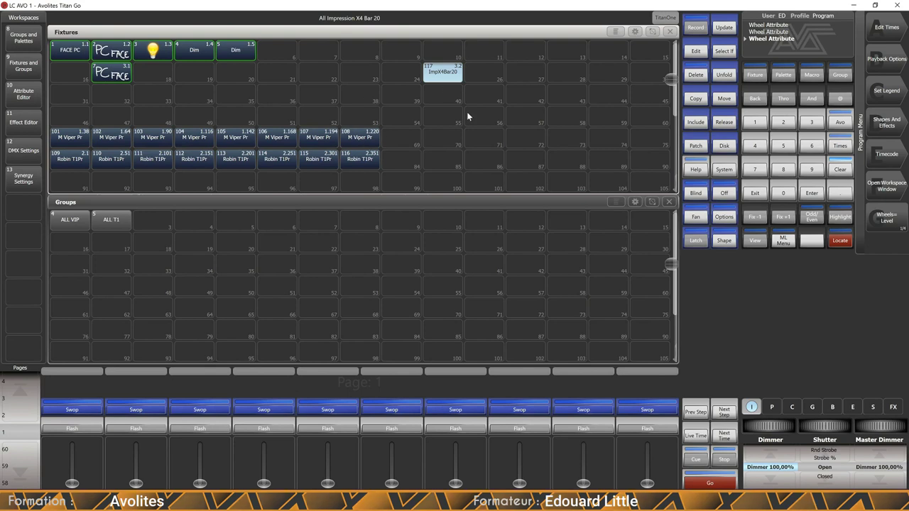
pyautogui.click(837, 174)
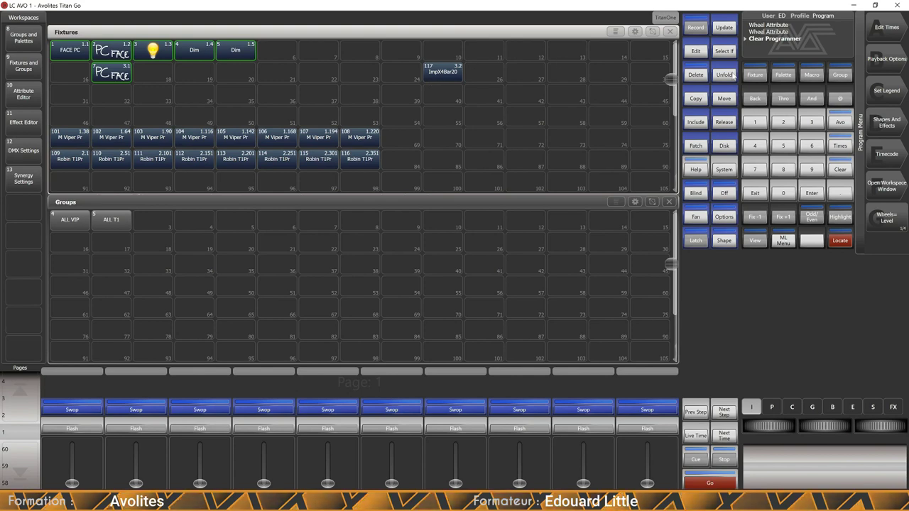
# Step: Unfold the Impression X4 Bar 20 and record its cells 1 to 10 as a group without a legend on group handle 5
pyautogui.click(724, 75)
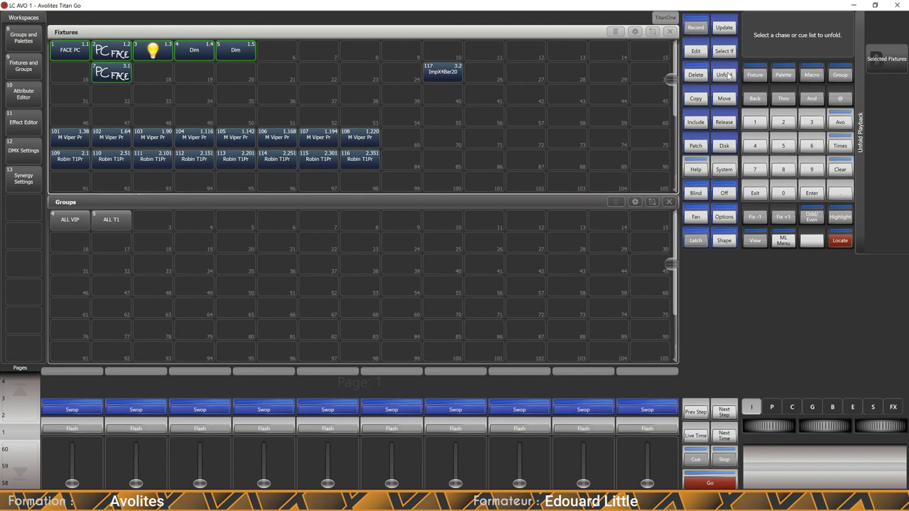
pyautogui.click(442, 72)
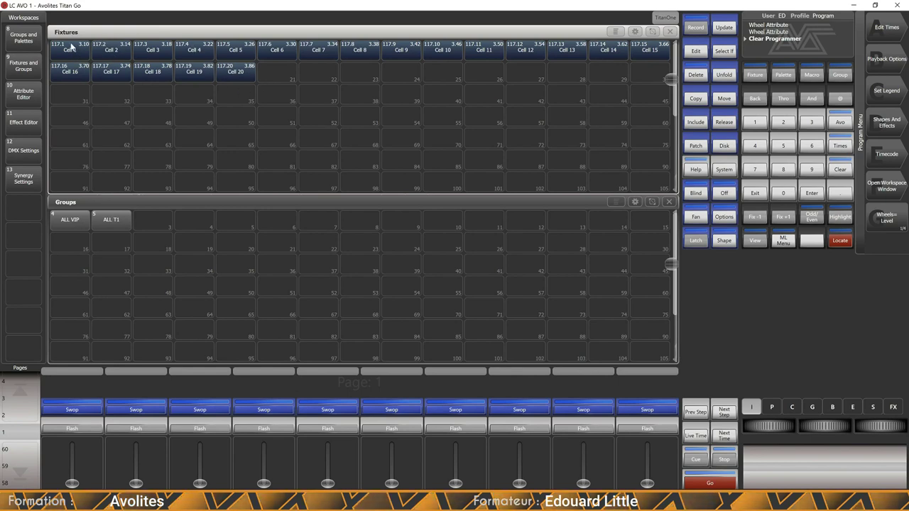
pyautogui.moveTo(71, 48); pyautogui.dragTo(441, 55)
pyautogui.click(237, 225)
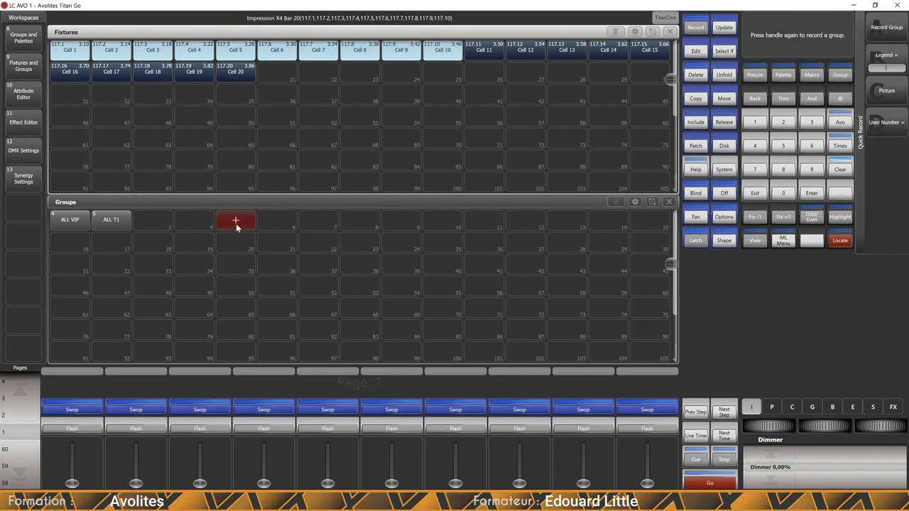
pyautogui.click(841, 168)
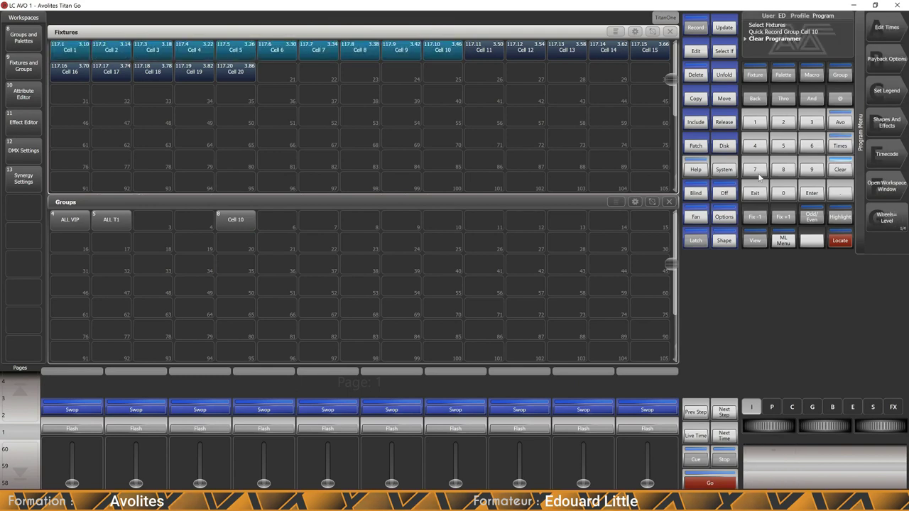
# Step: Recall the group of cells 1 to 10 to check it, and clear the programmer
pyautogui.click(232, 222)
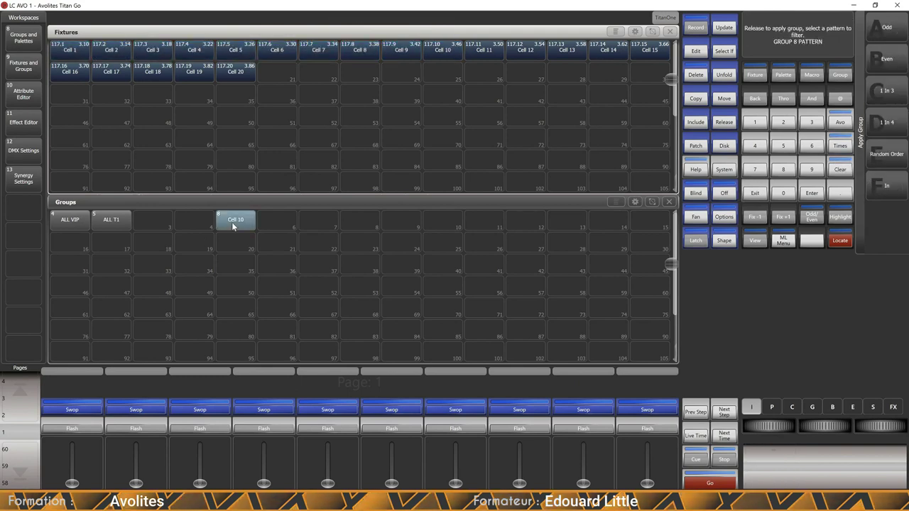
pyautogui.click(838, 171)
pyautogui.click(837, 171)
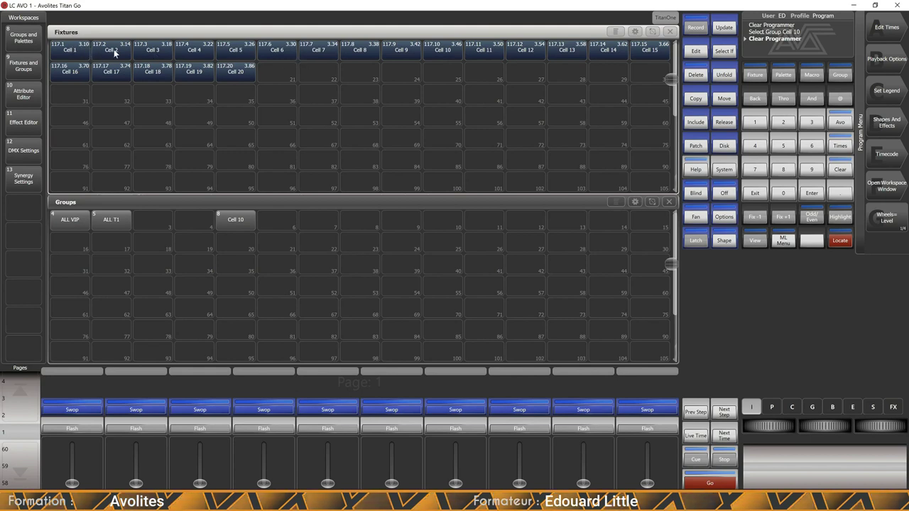
# Step: Select all 20 cells, apply the Odd selection pattern, and record them as group X ODD on group handle 20
pyautogui.moveTo(56, 45); pyautogui.dragTo(665, 79)
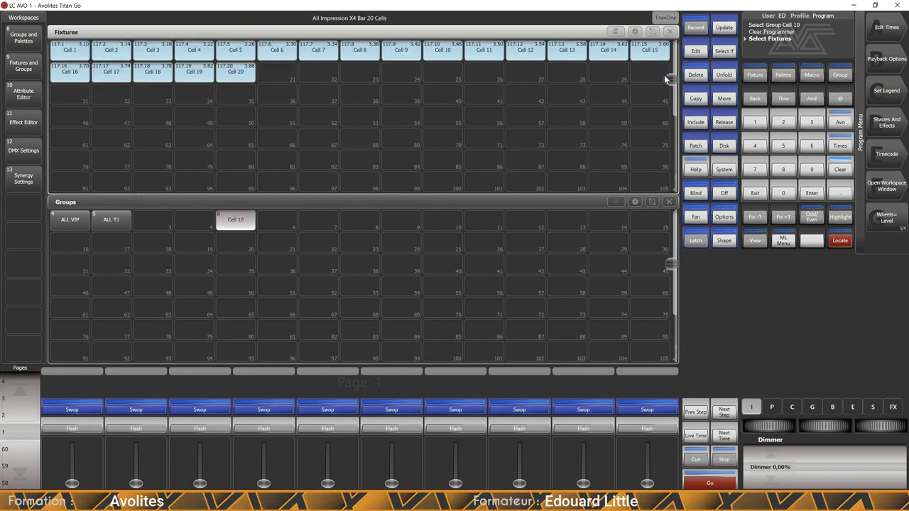
pyautogui.click(813, 220)
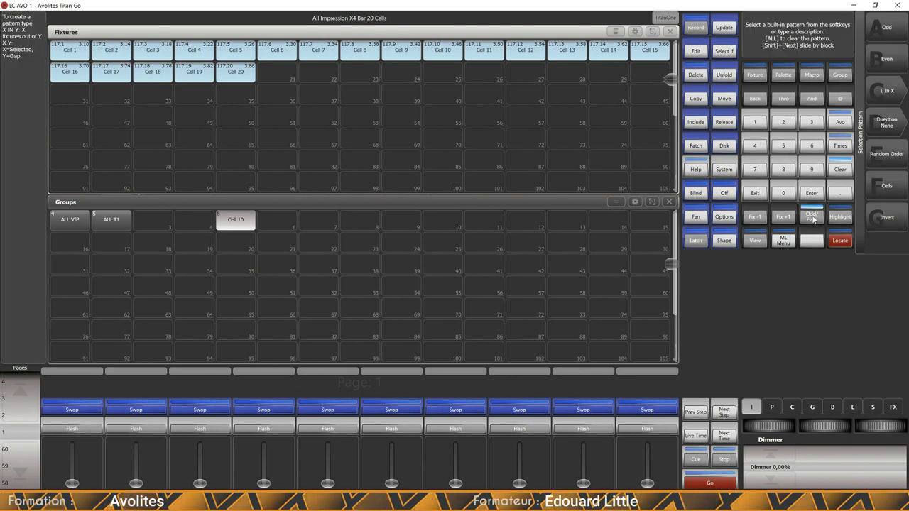
pyautogui.click(889, 29)
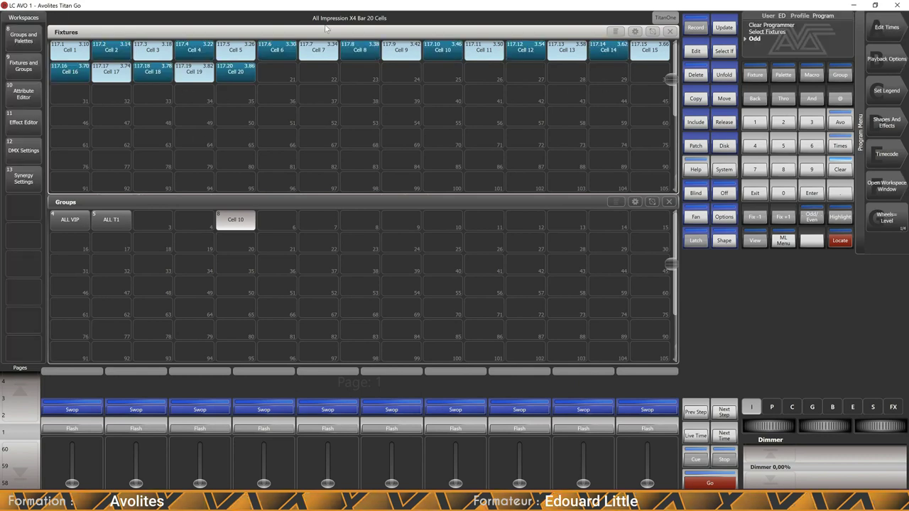
pyautogui.click(237, 245)
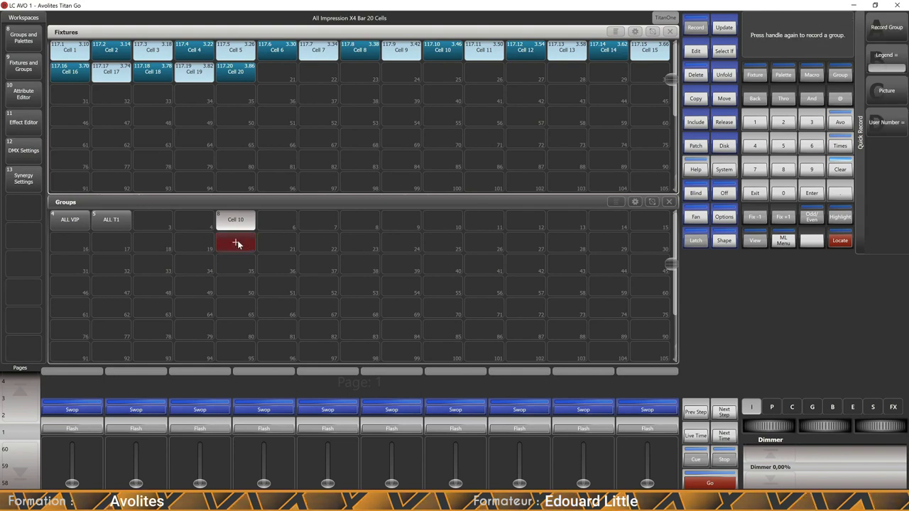
pyautogui.write('X ODD')
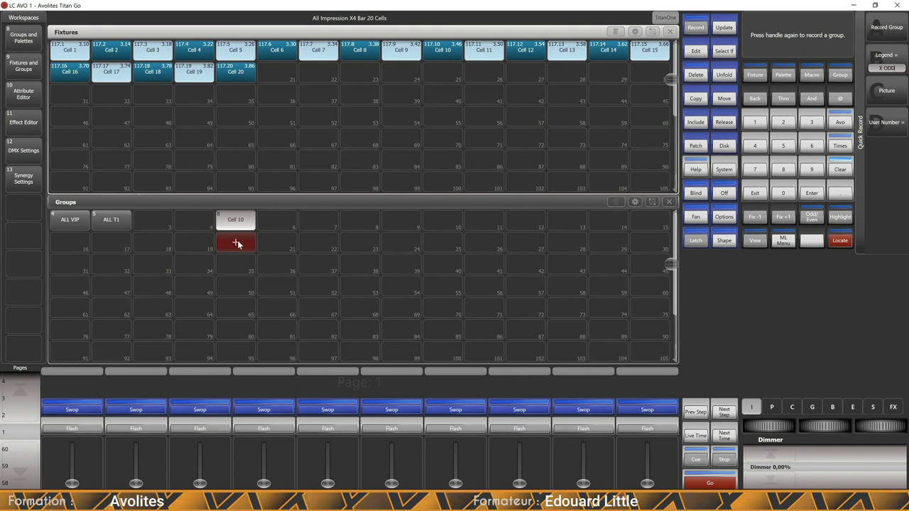
pyautogui.click(237, 244)
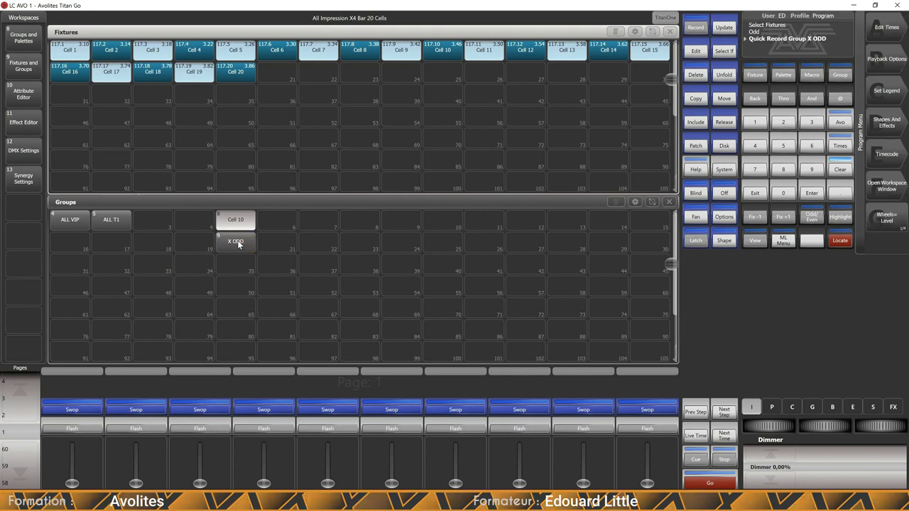
# Step: Shift the pattern to the even cells and record them as group X EVEN on group handle 21
pyautogui.click(782, 220)
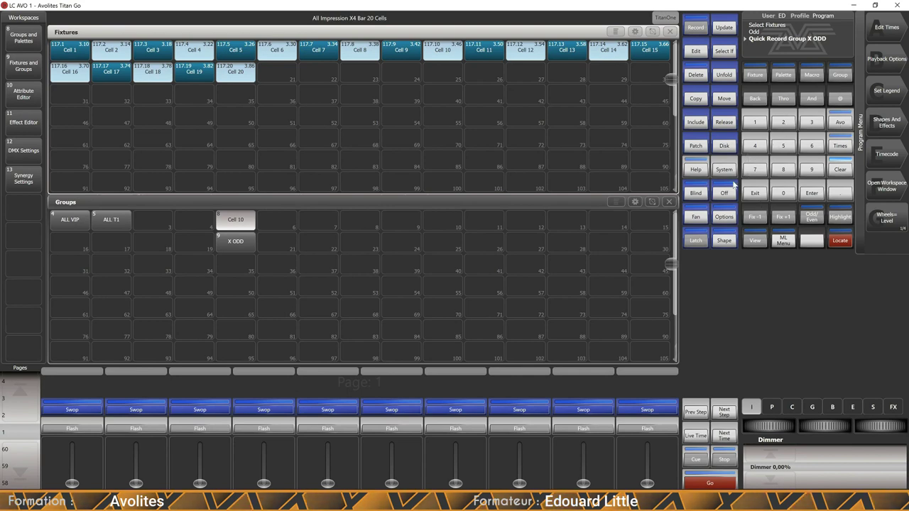
pyautogui.click(263, 244)
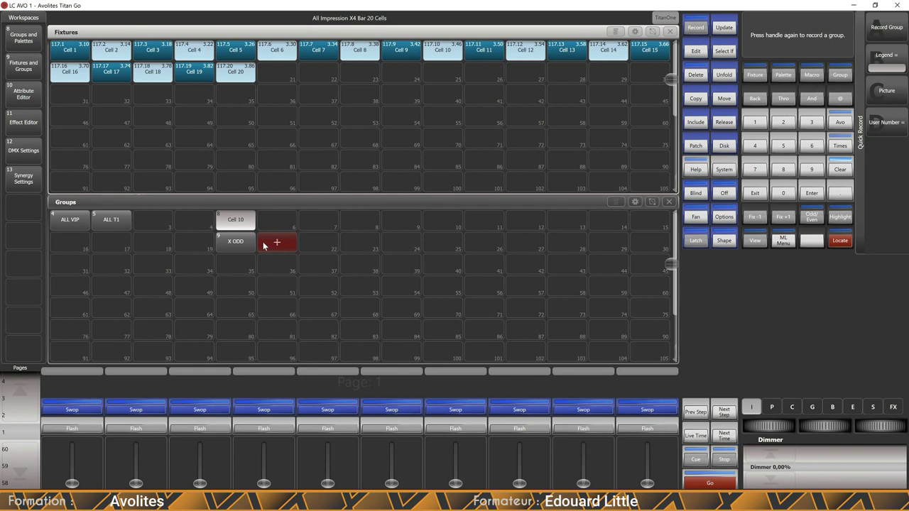
pyautogui.write('X EVEN')
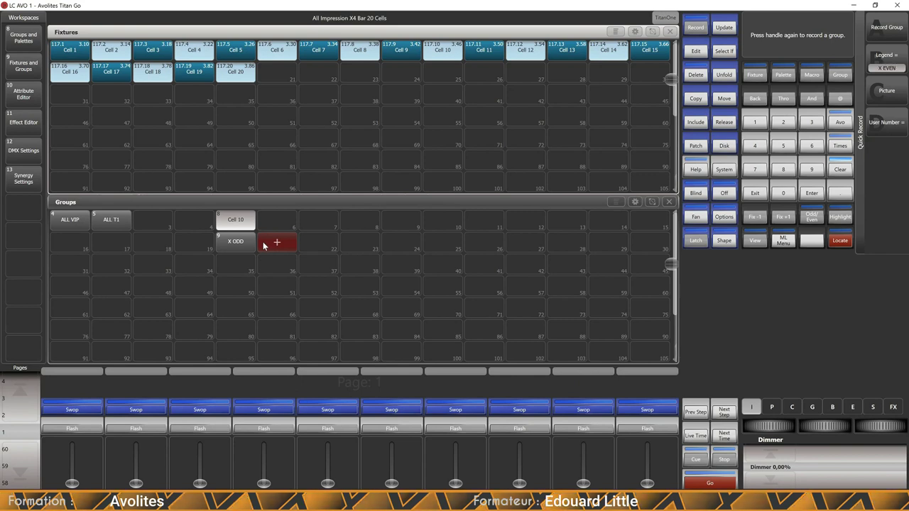
pyautogui.click(264, 244)
# Step: Clear the programmer and recall the X ODD group to check its cells
pyautogui.click(839, 172)
pyautogui.click(839, 173)
pyautogui.click(256, 244)
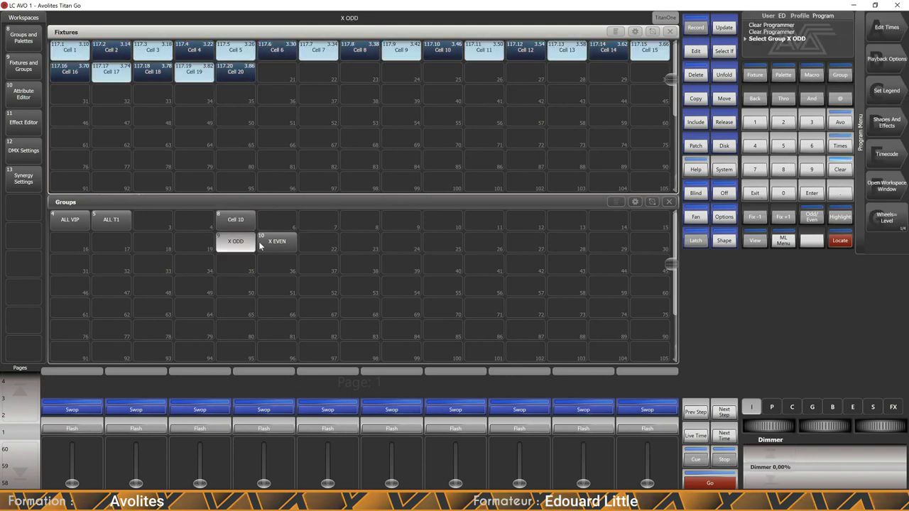